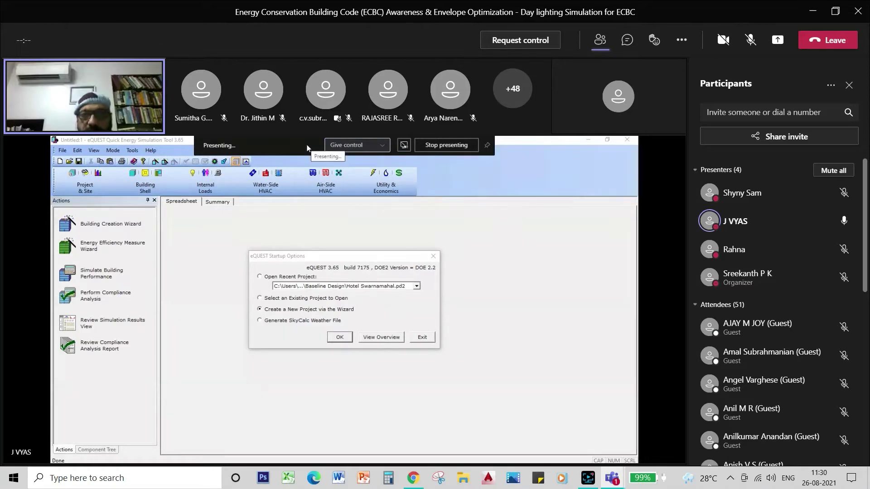
Briefly unmute and re-mute the Teams microphone, close the meeting chat, and admit the waiting guest
left_click(750, 40)
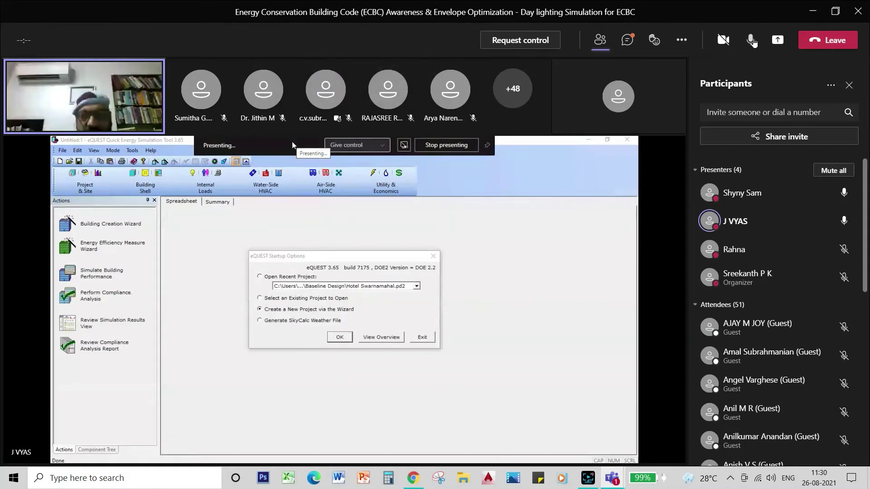
left_click(751, 40)
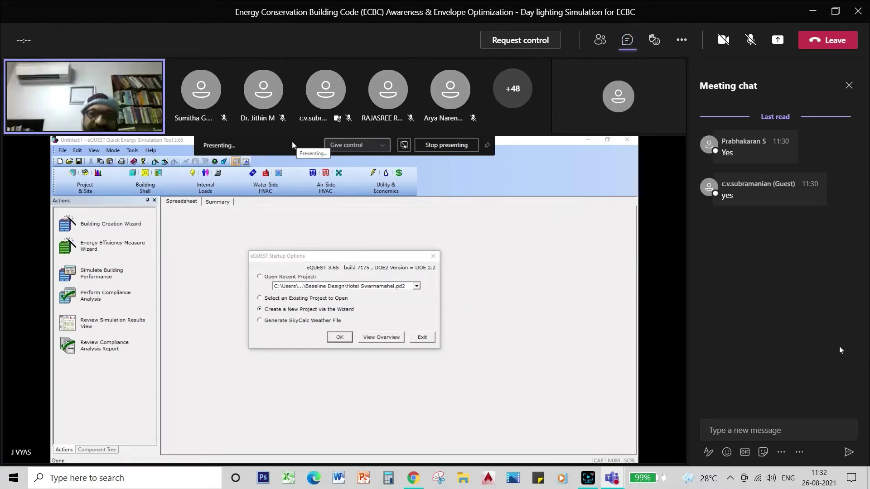
left_click(849, 86)
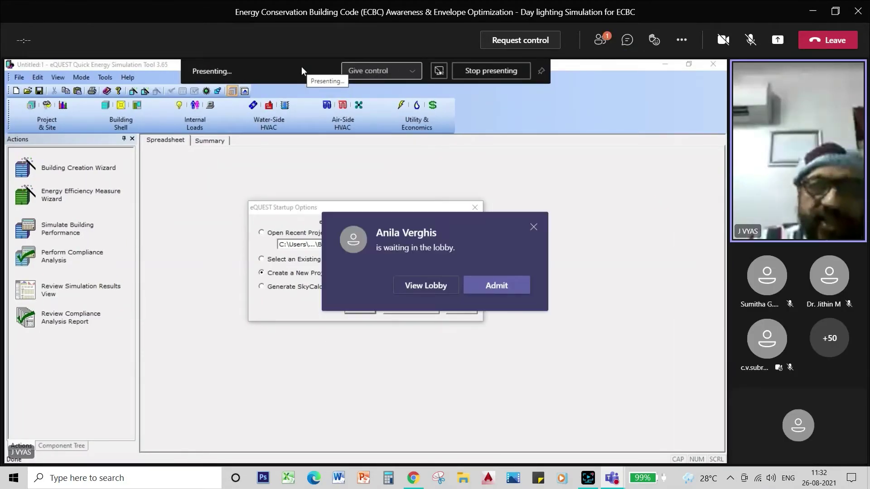
left_click(514, 286)
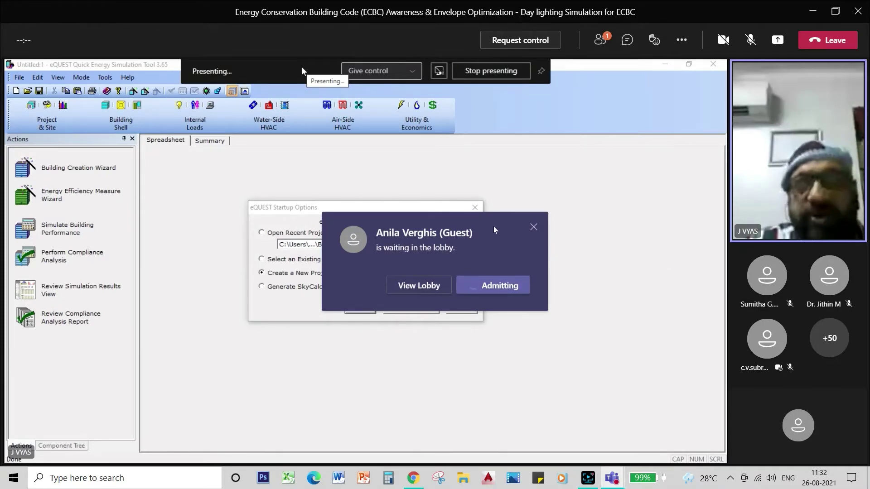
key("ctrl+a")
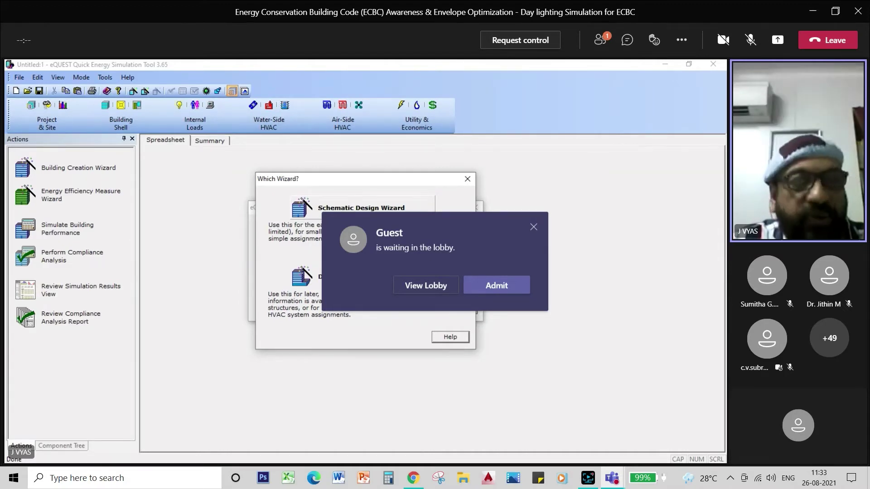
Admit two more lobby guests in Teams, then choose eQUEST's Schematic Design Wizard
left_click(510, 290)
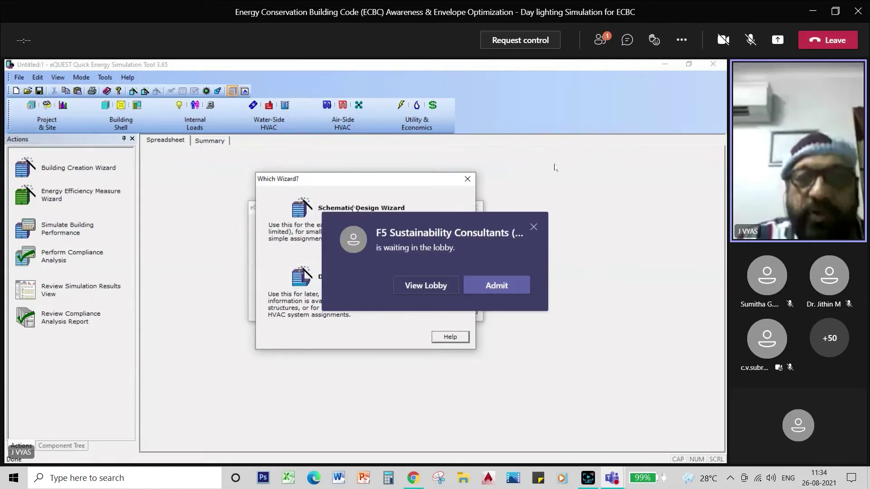
left_click(475, 292)
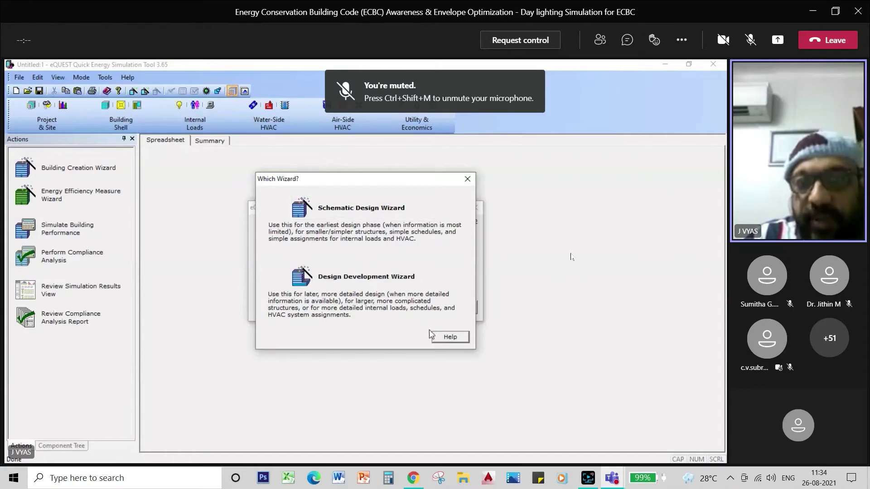
left_click(369, 211)
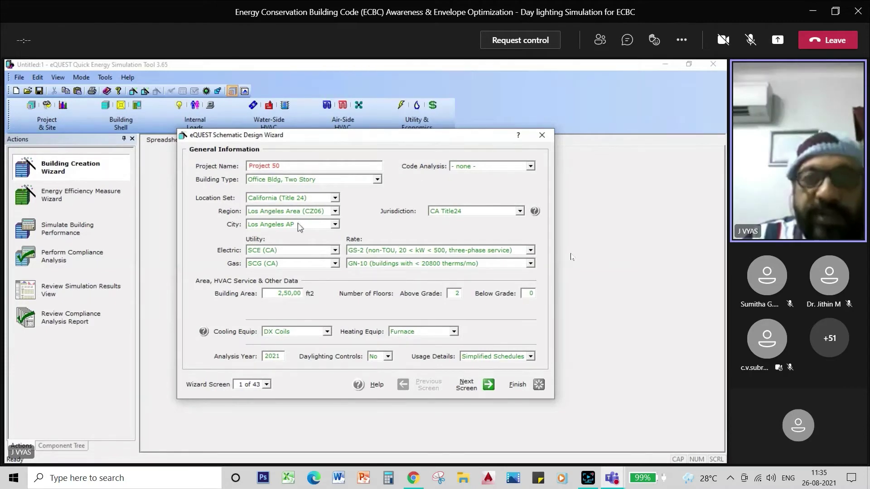
Replace the project name 'Project 50' with 'Museum', leaving building type Office Bldg, Two Story
left_click(377, 180)
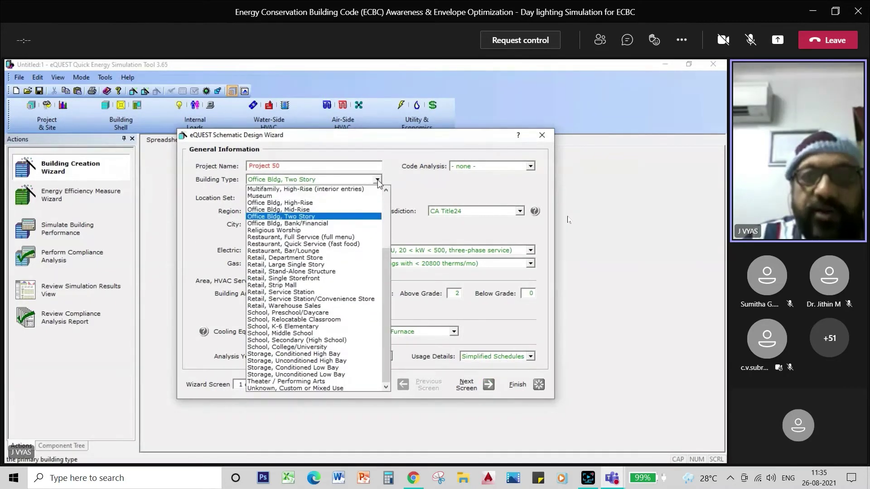
left_click(377, 180)
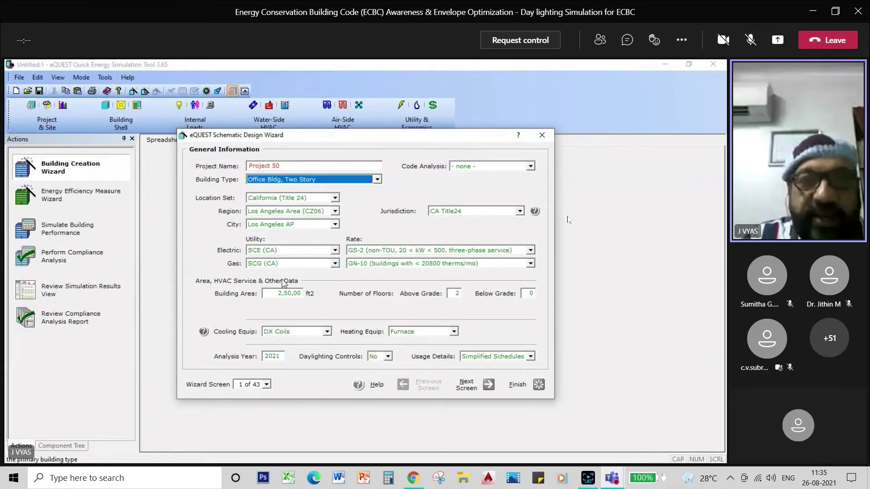
left_click(286, 166)
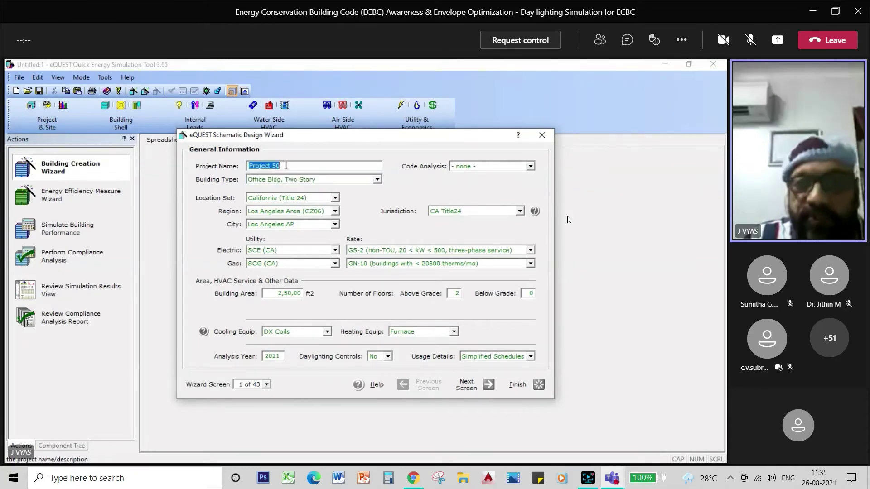
key("BackSpace")
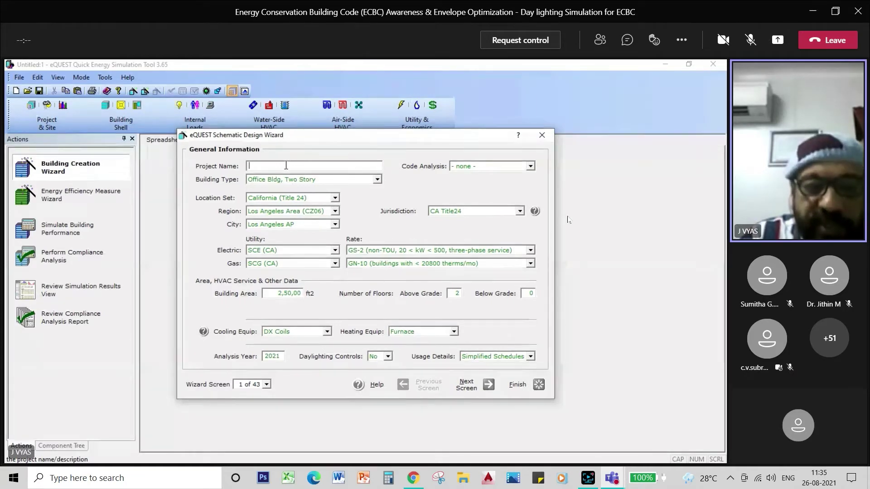
type("M")
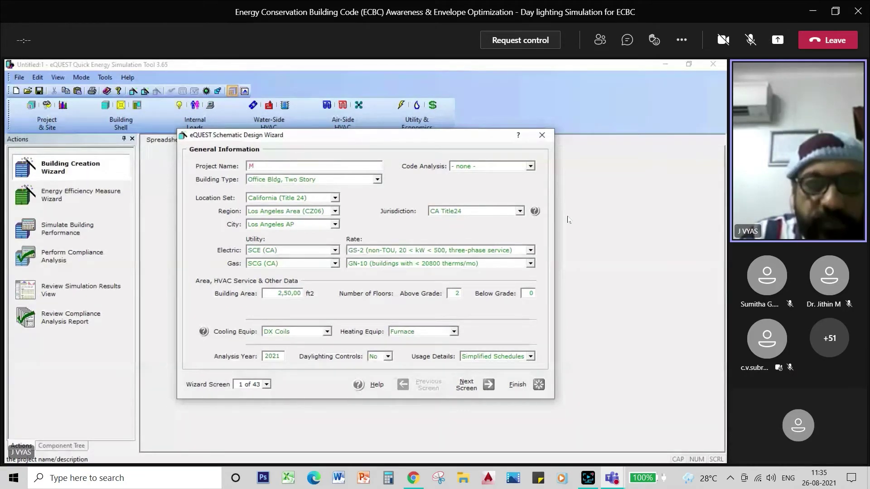
type("useum")
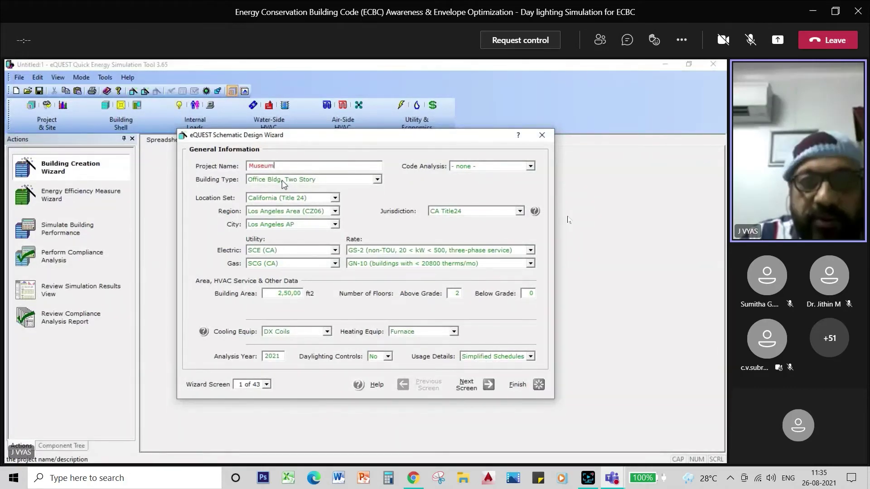
Scroll the Building Type list down to Unknown, Custom or Mixed Use, then bring up Screen Recorder
left_click(378, 181)
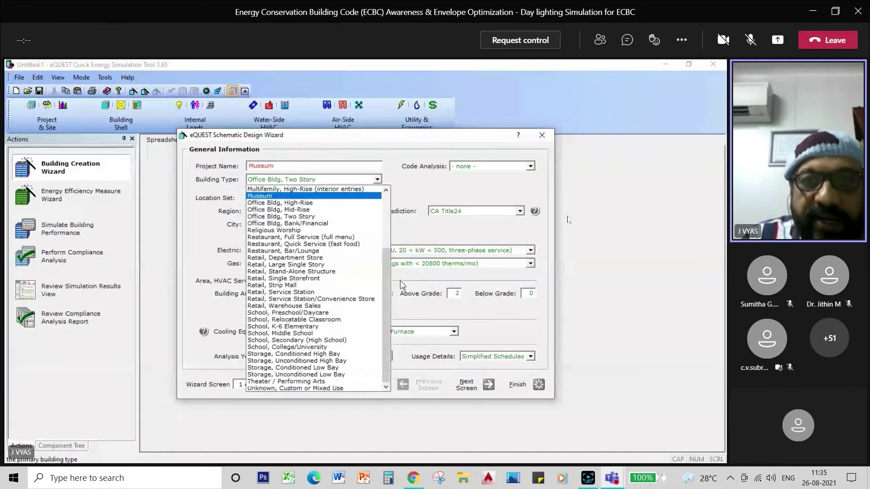
left_click_drag(387, 274, 384, 210)
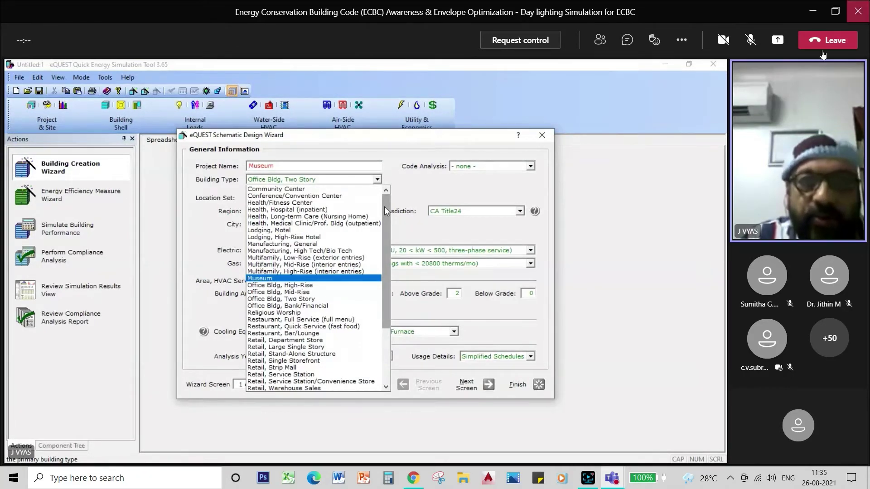
left_click(750, 40)
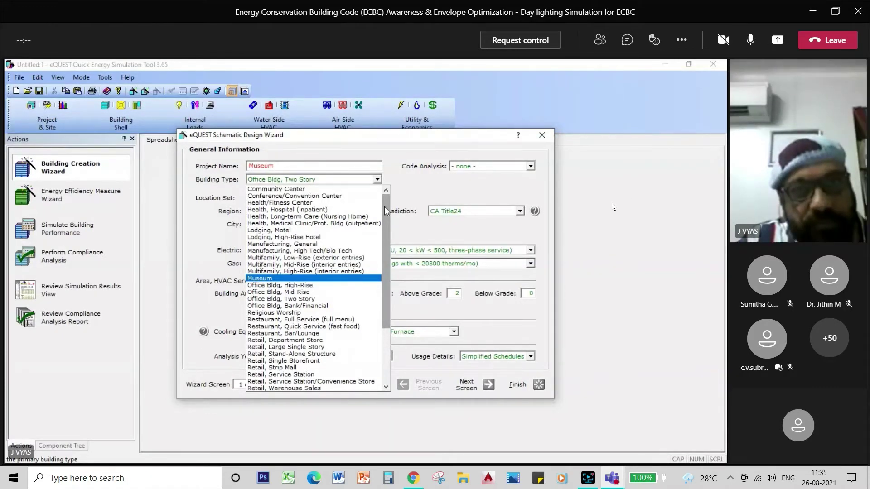
left_click(751, 39)
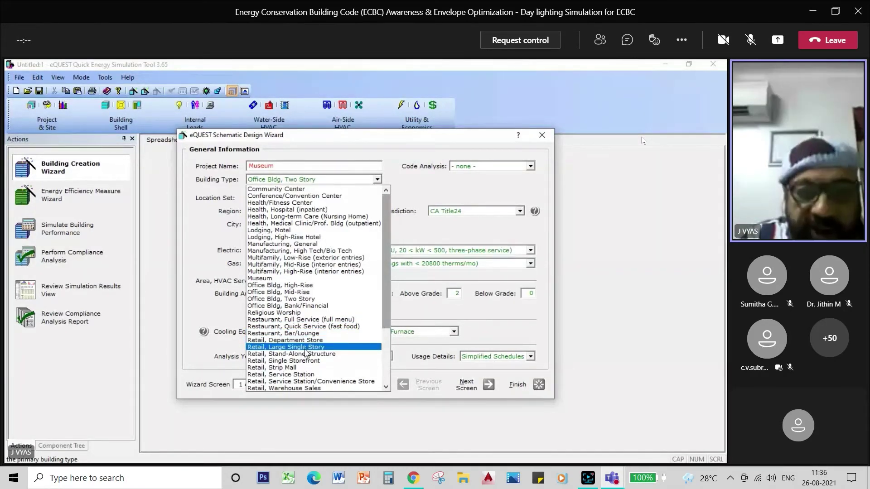
left_click_drag(387, 320, 388, 366)
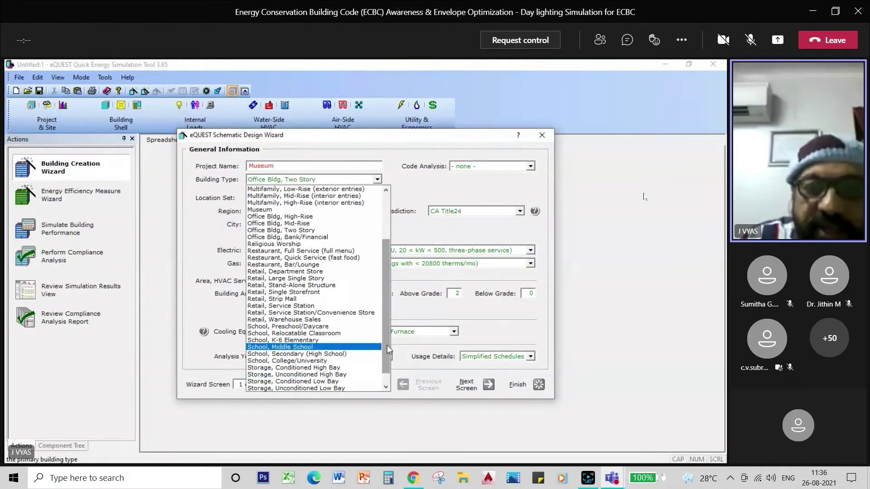
left_click_drag(386, 347, 387, 366)
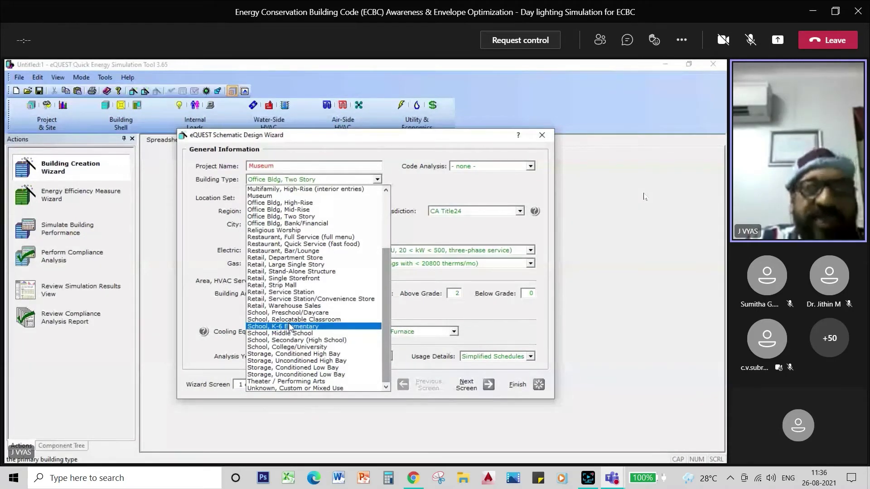
left_click(596, 482)
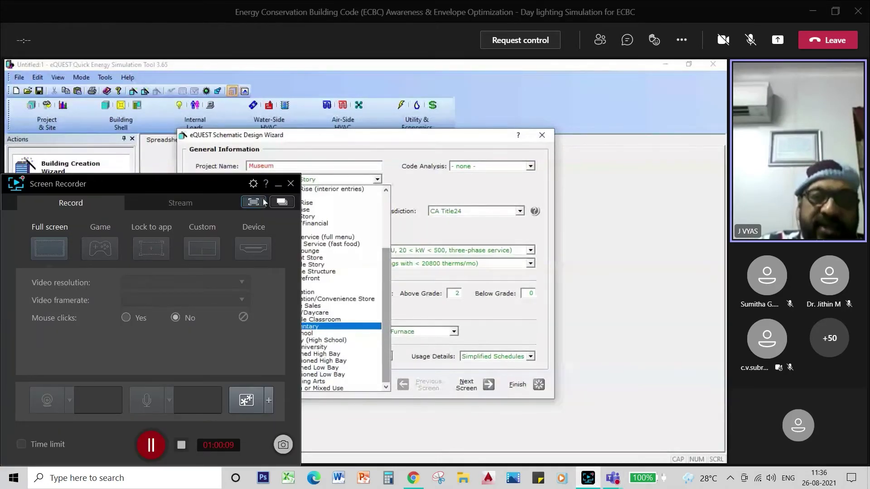
Minimize the Screen Recorder window to reveal the eQUEST wizard again
left_click(278, 184)
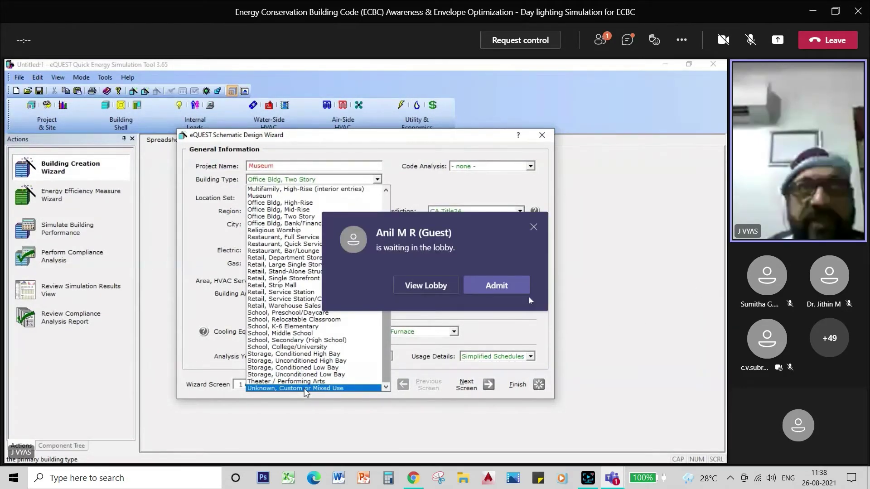
Admit the guests waiting in the Teams meeting lobby
left_click(515, 287)
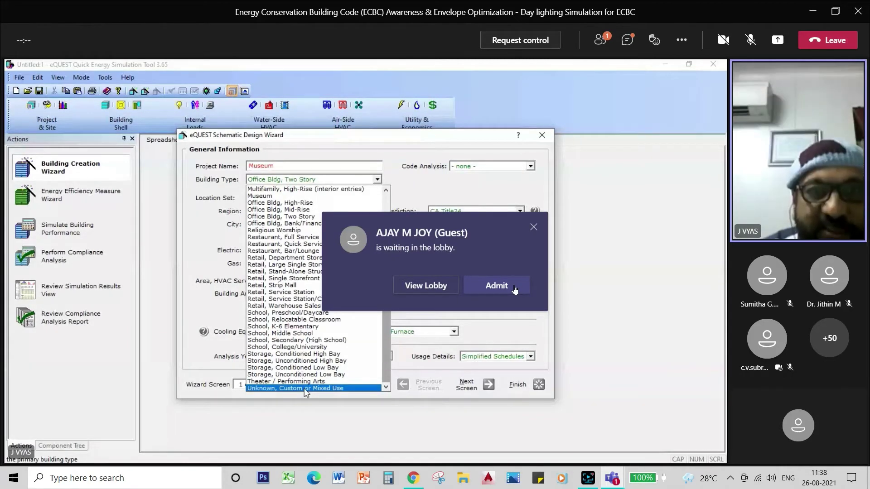
left_click(515, 289)
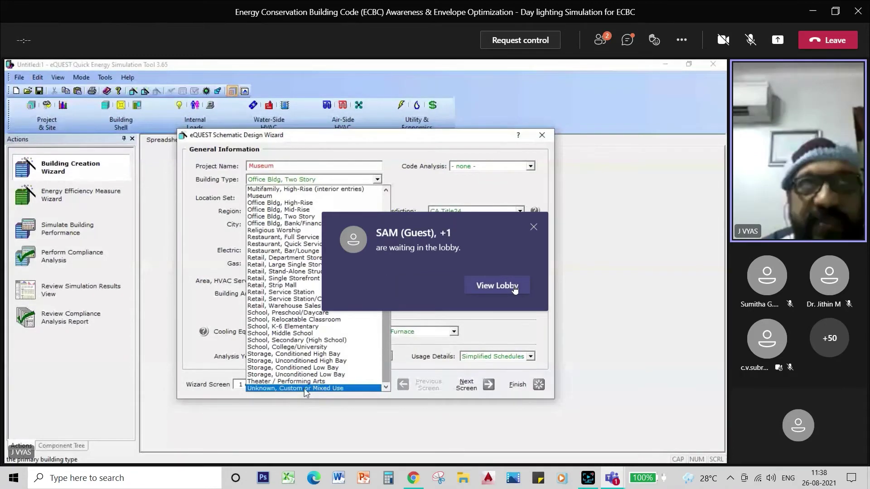
left_click(514, 289)
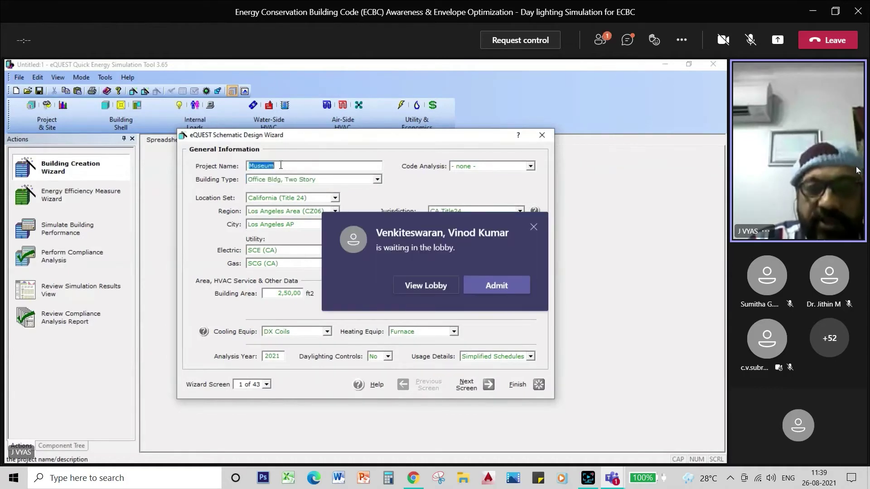
Admit the waiting participant into the Teams meeting
left_click(496, 285)
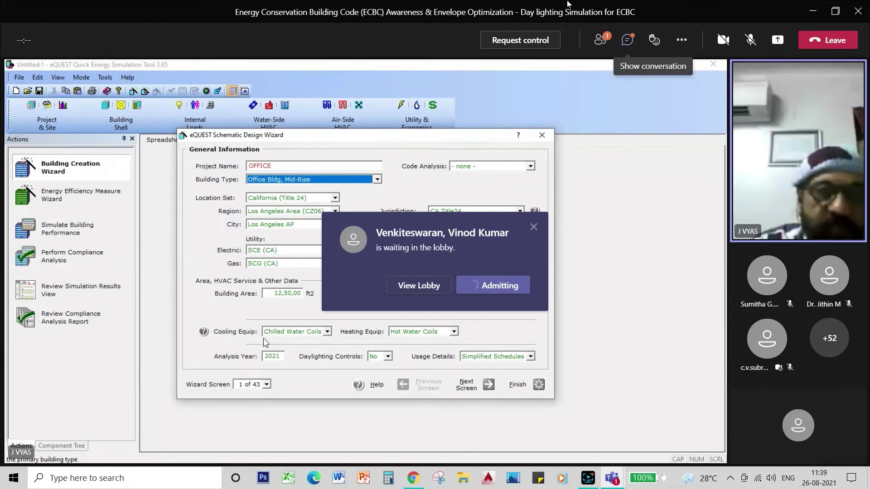
mouse_move(655, 40)
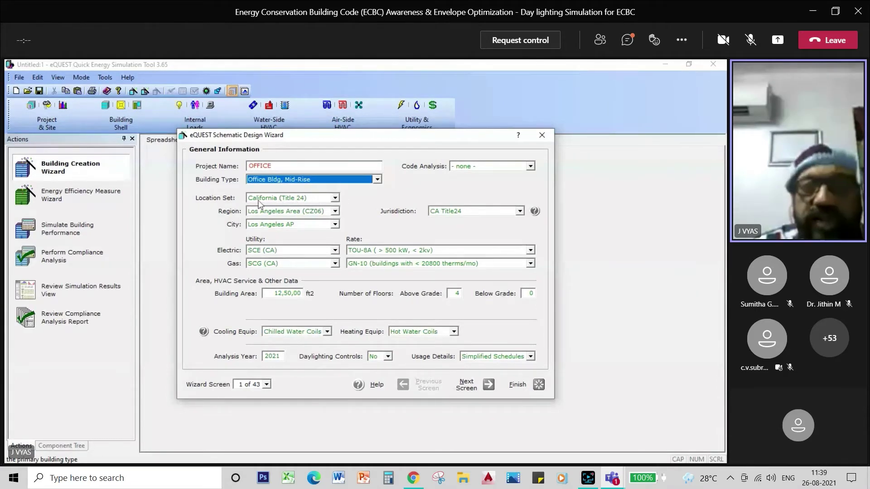
Switch the Location Set to User Selected and browse for a DOE-2.2 weather file
left_click(335, 199)
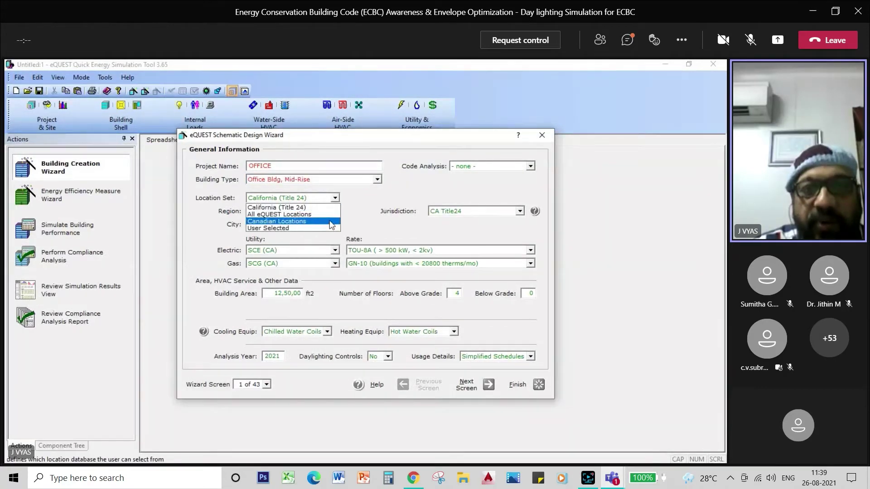
left_click(317, 230)
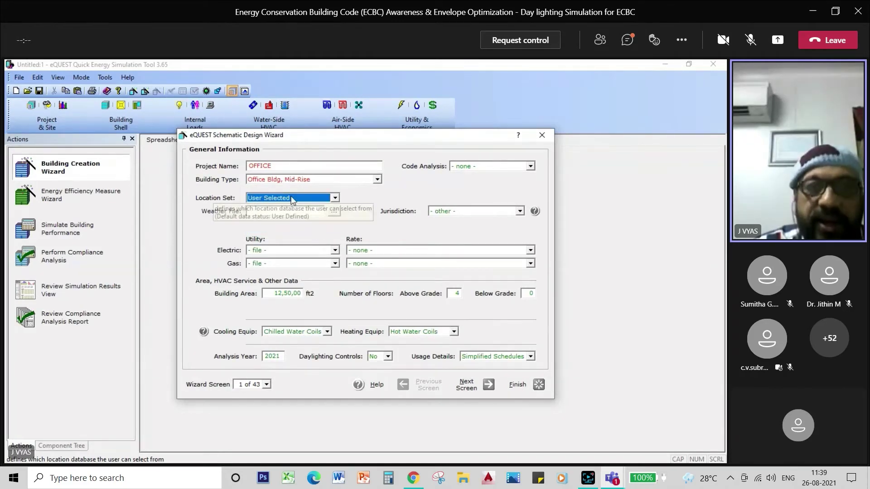
left_click(335, 213)
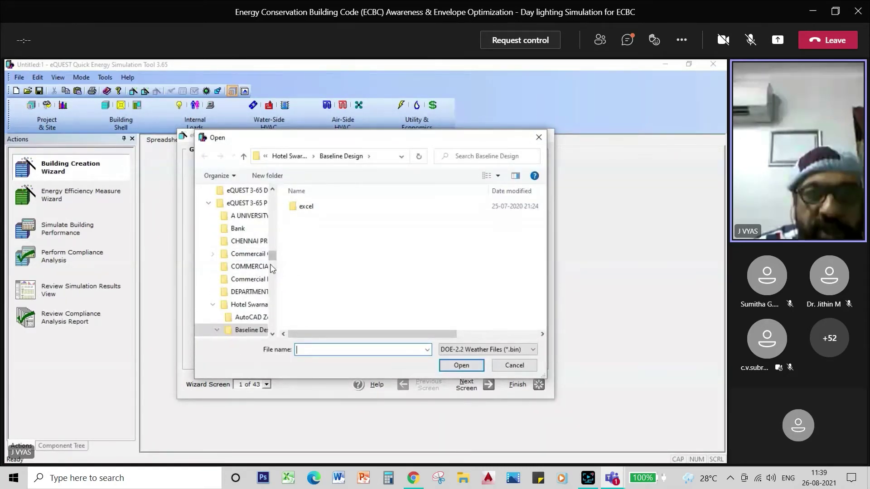
Move the weather browser up from Baseline Design to Documents, and admit a waiting Teams guest
left_click_drag(273, 255, 268, 205)
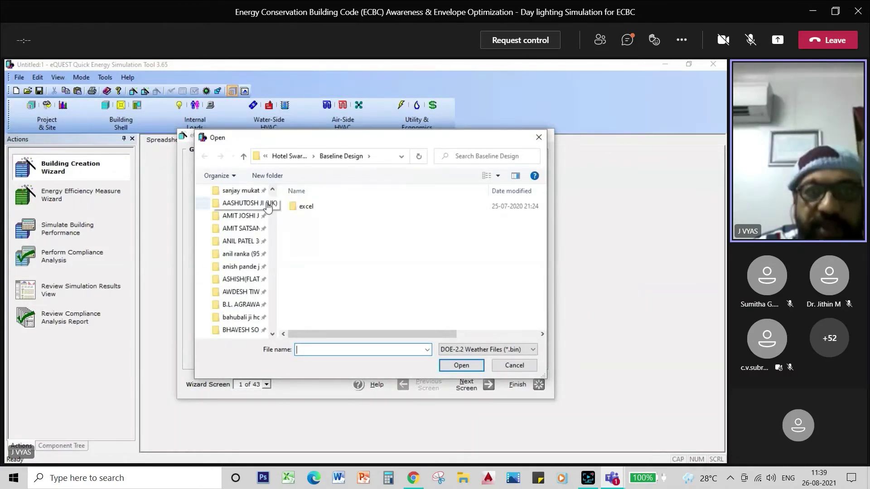
left_click(244, 156)
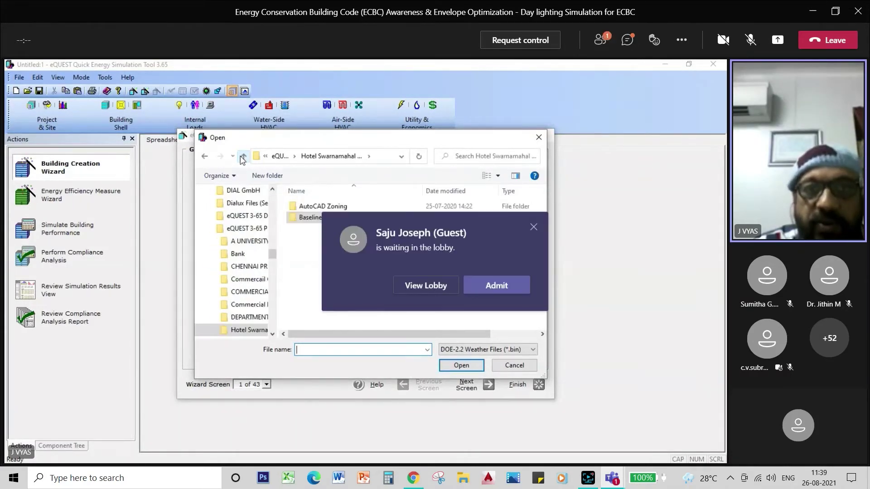
left_click(243, 156)
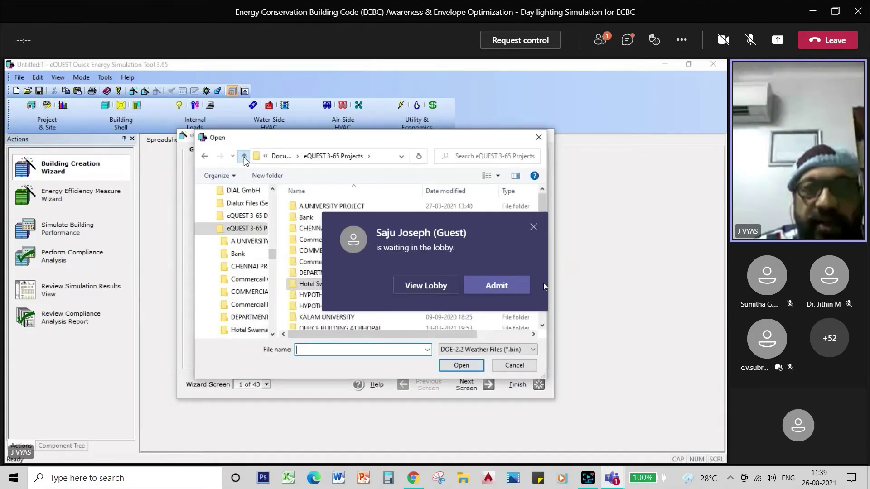
left_click(243, 156)
left_click(498, 286)
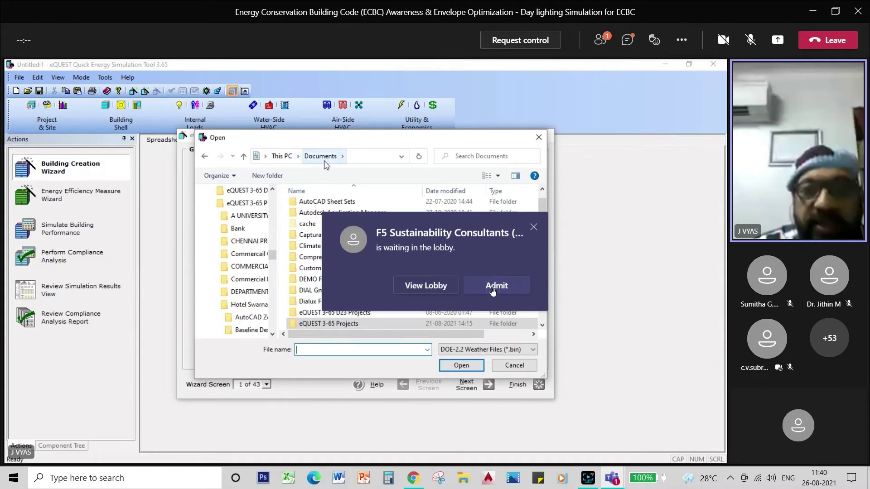
left_click(494, 288)
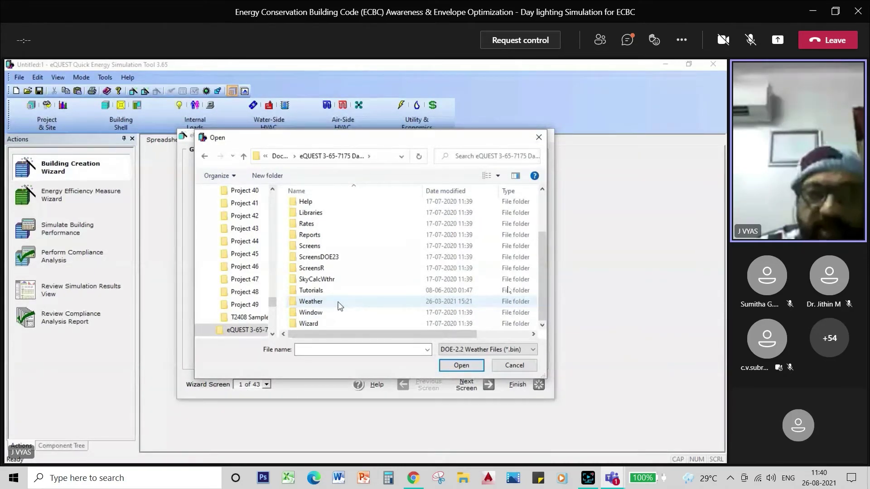
Select IND_THIRUVANANTHAPURAM_433710_ISHRAE2.bin from the Weather folder
double_click(311, 301)
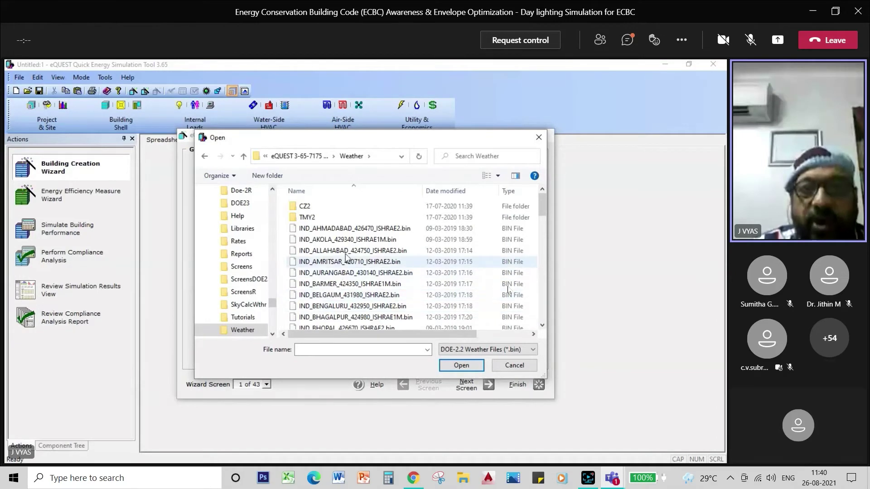
left_click_drag(542, 201, 542, 224)
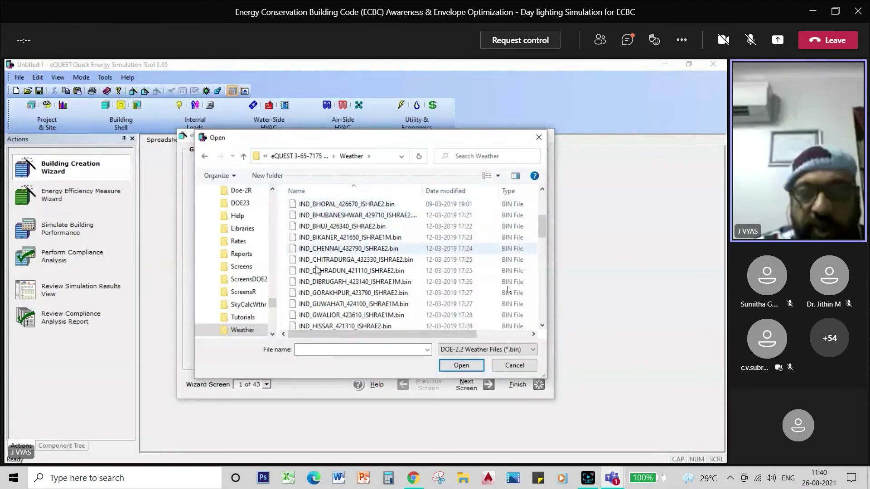
left_click_drag(542, 225, 537, 310)
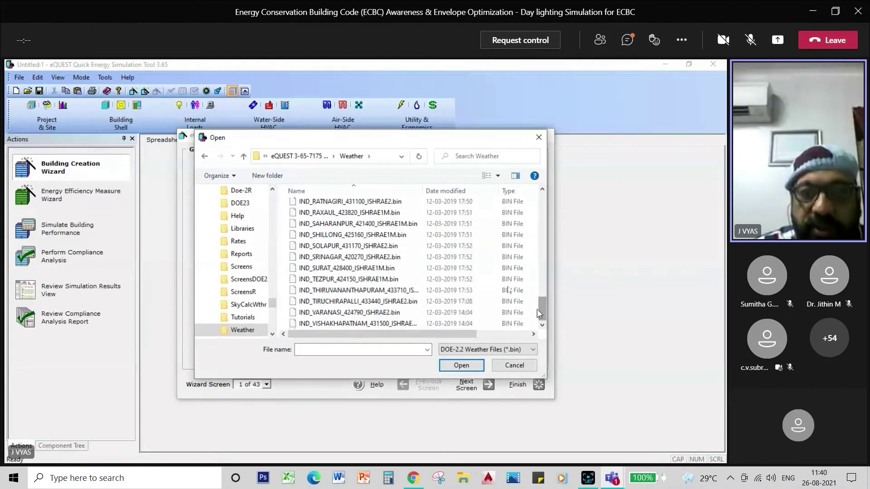
left_click(379, 294)
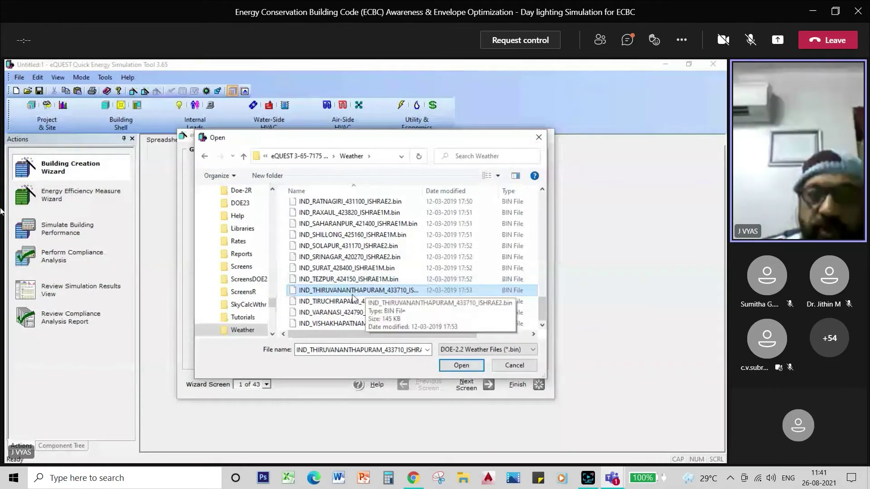
Assign IND_THIRUVANANTHAPURAM_433710_ISHRAE2.bin as the OFFICE project's weather file
left_click(461, 366)
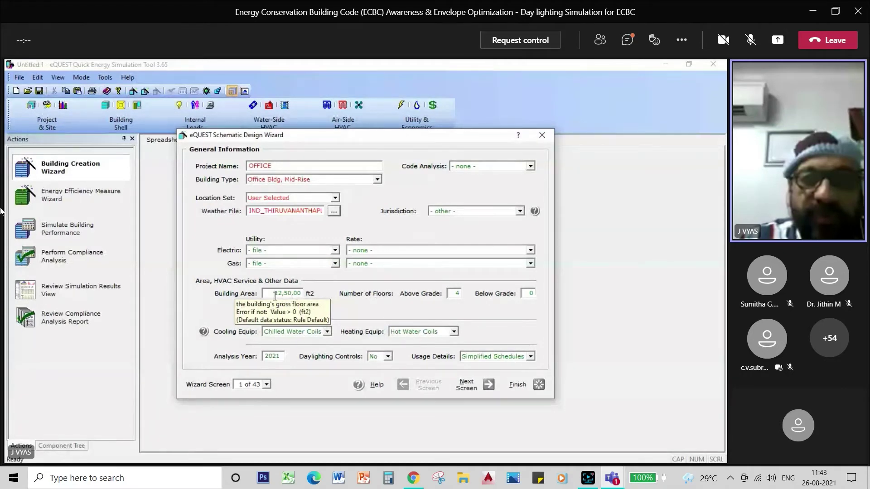
Enter 5 floors above grade, a 150000 ft2 building area and analysis year 2023
left_click(456, 294)
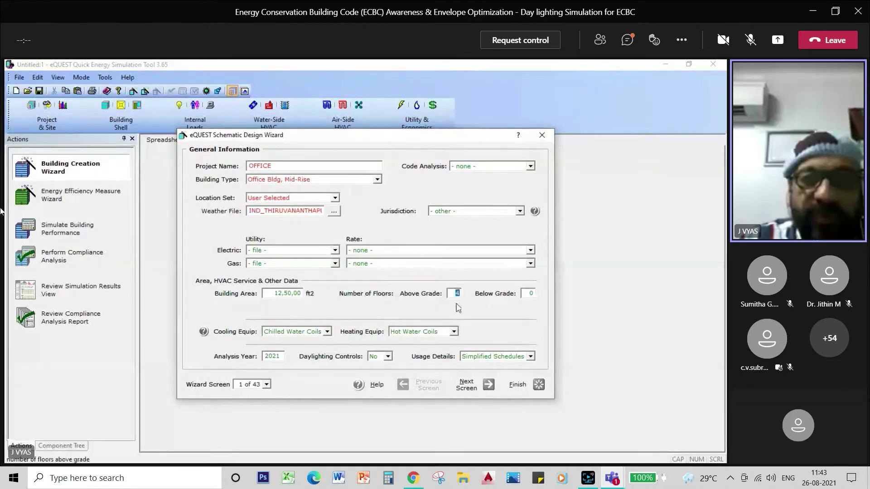
type("5")
left_click(293, 294)
type("150")
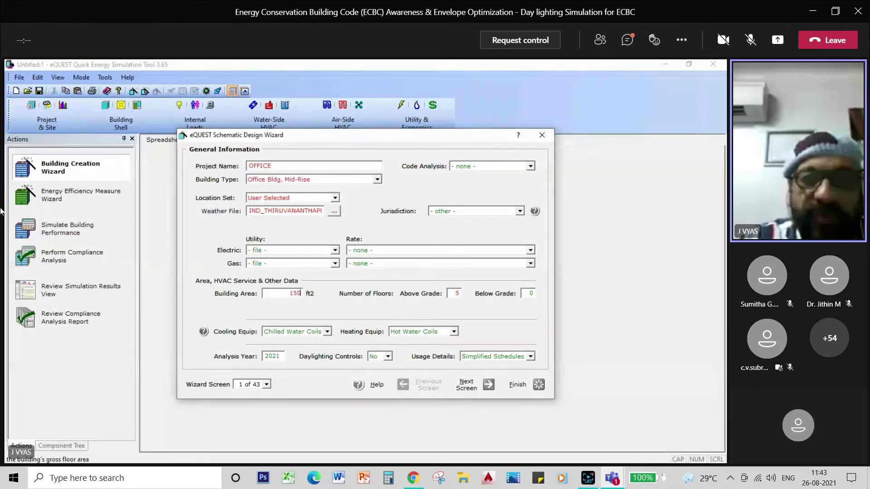
type("000")
double_click(280, 356)
type("20")
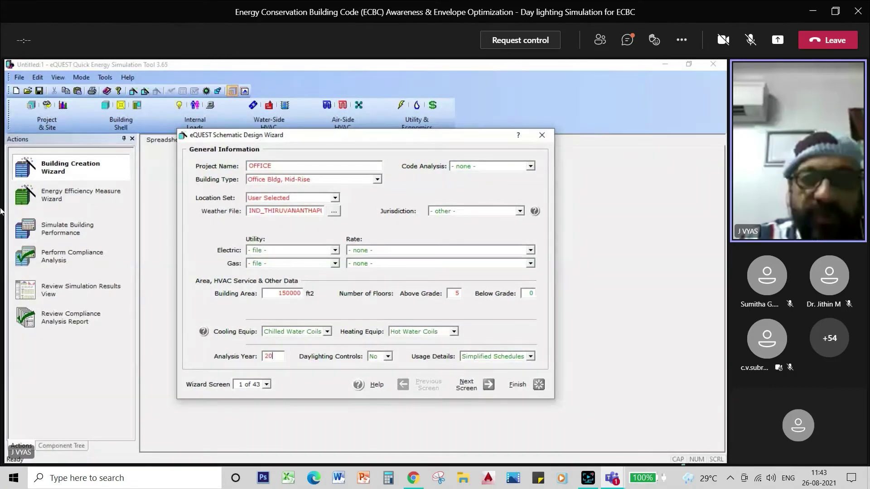
type("23")
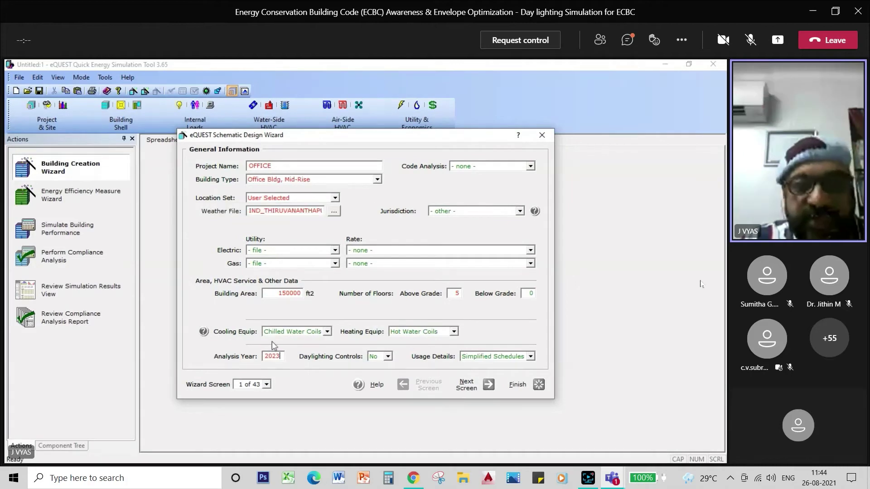
Go to the Building Footprint screen and preview trapezoid and L-shaped footprints
left_click(466, 387)
left_click(466, 388)
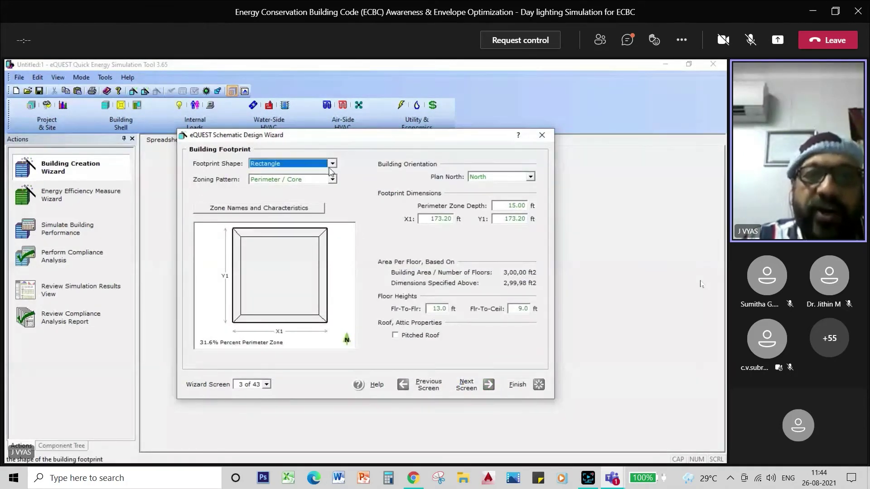
left_click(332, 164)
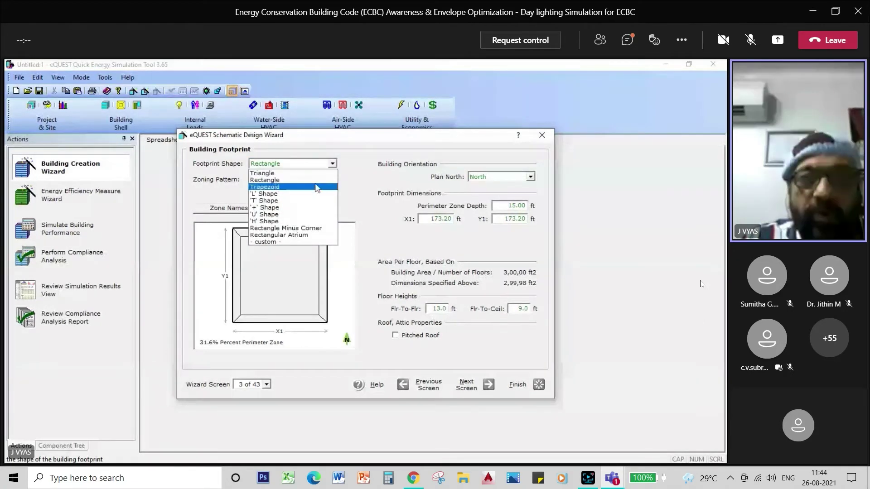
left_click(316, 187)
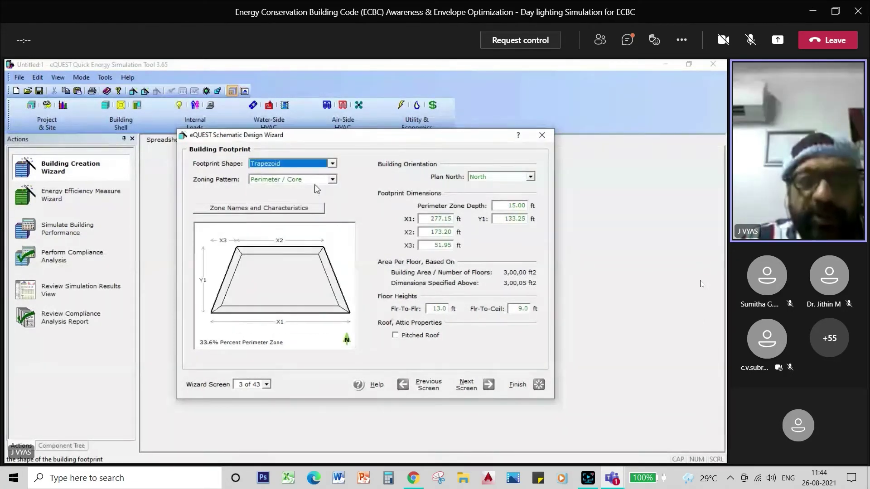
left_click(332, 163)
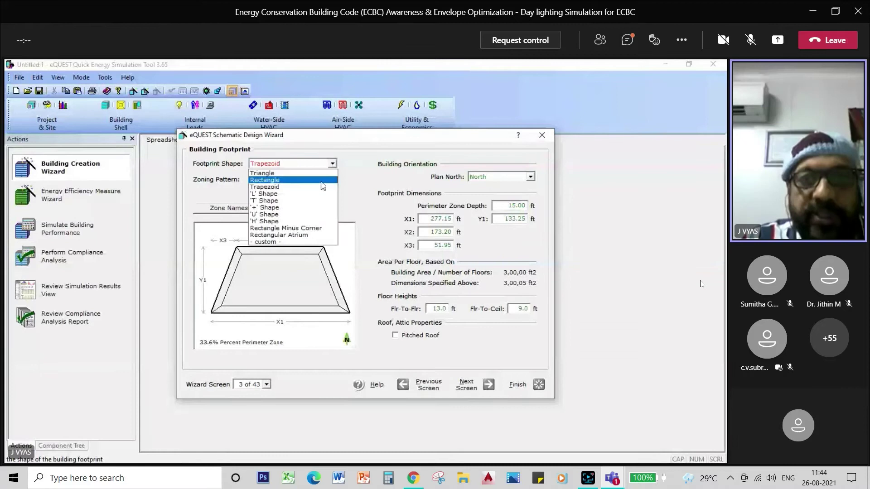
left_click(315, 195)
Preview T, U and triangular footprints, then settle on a Rectangle footprint
left_click(332, 164)
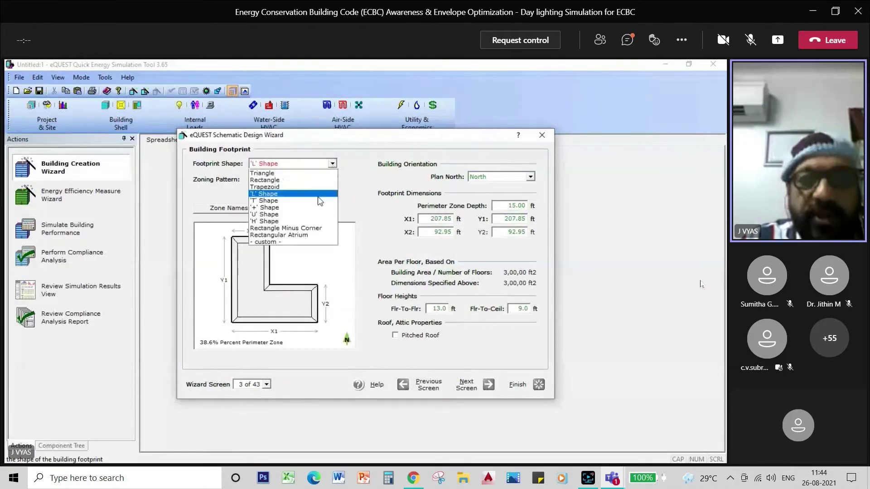
left_click(320, 201)
left_click(332, 163)
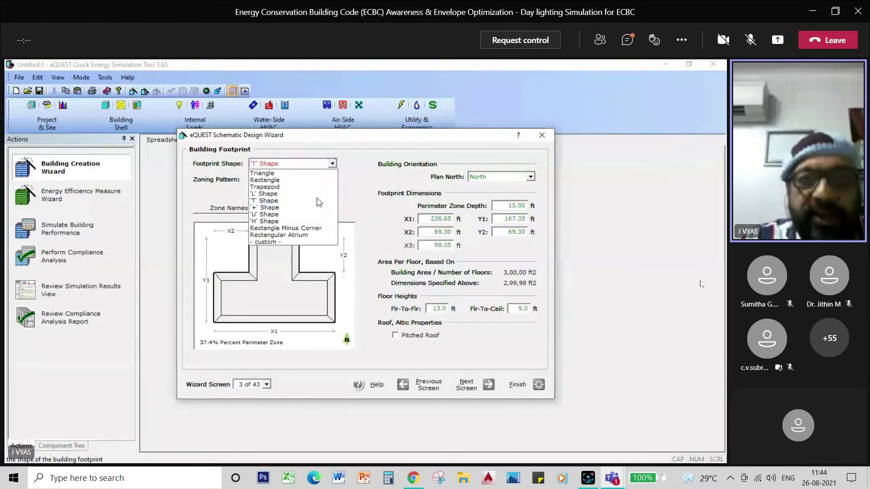
left_click(313, 215)
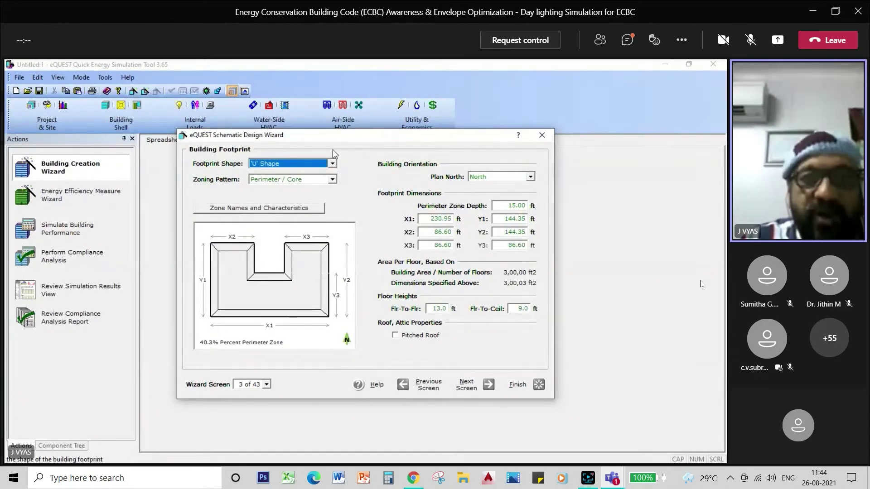
left_click(332, 164)
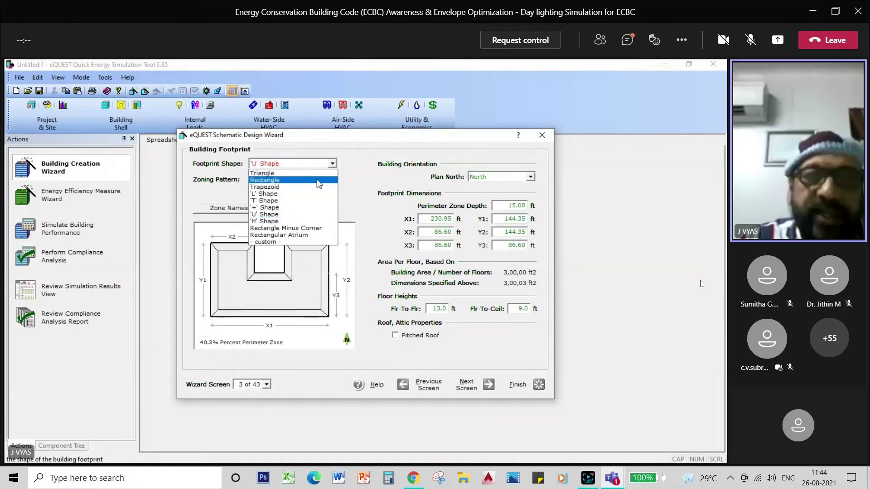
left_click(319, 173)
left_click(332, 164)
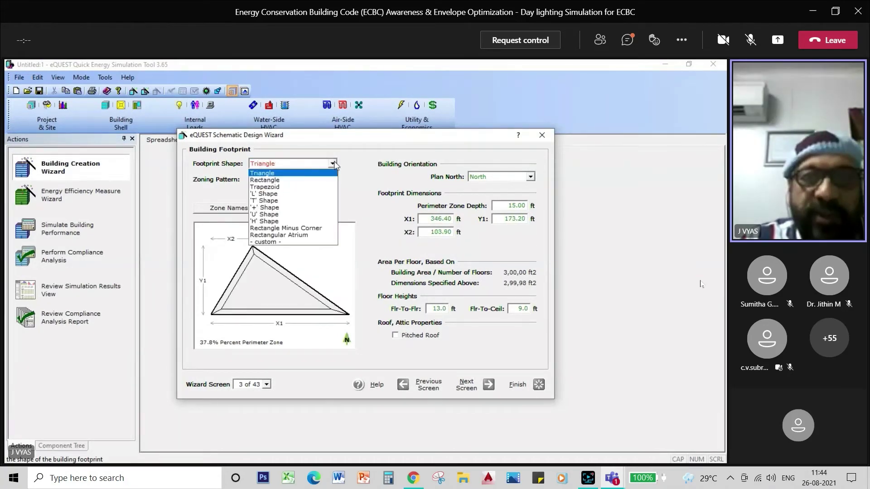
left_click(322, 181)
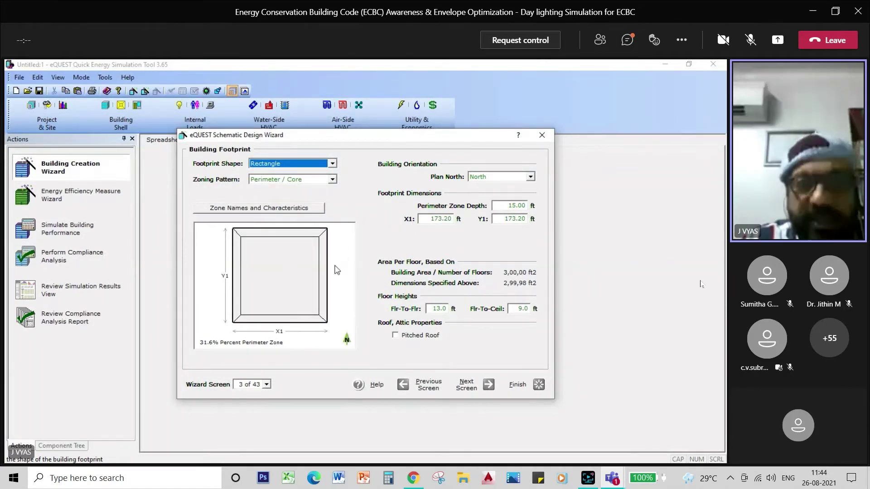
Size the rectangular footprint to X1 = 270 ft by Y1 = 80 ft
left_click(439, 219)
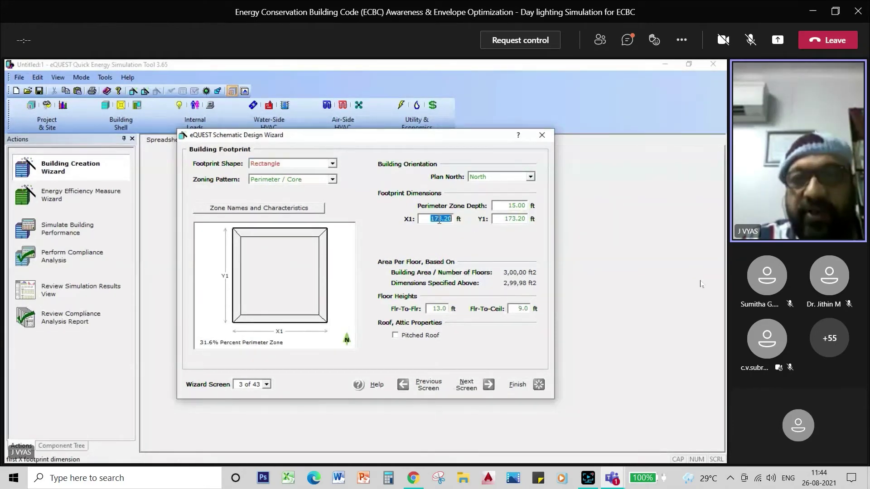
type("2")
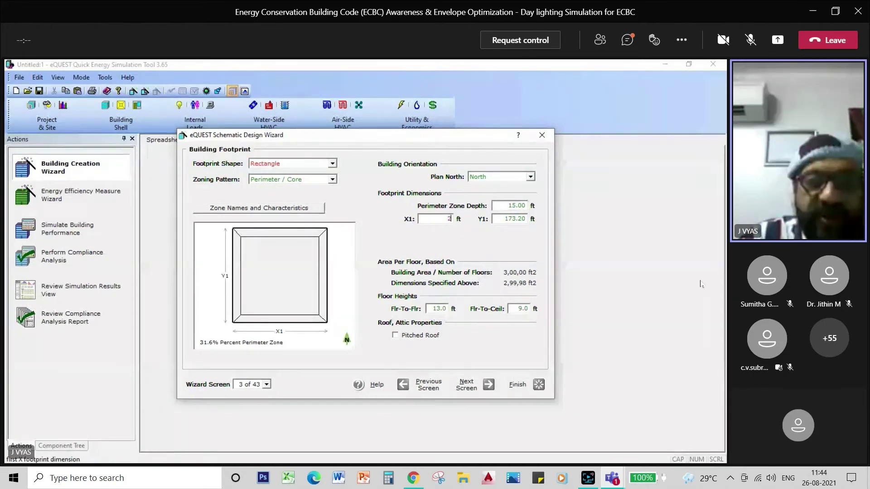
type("70")
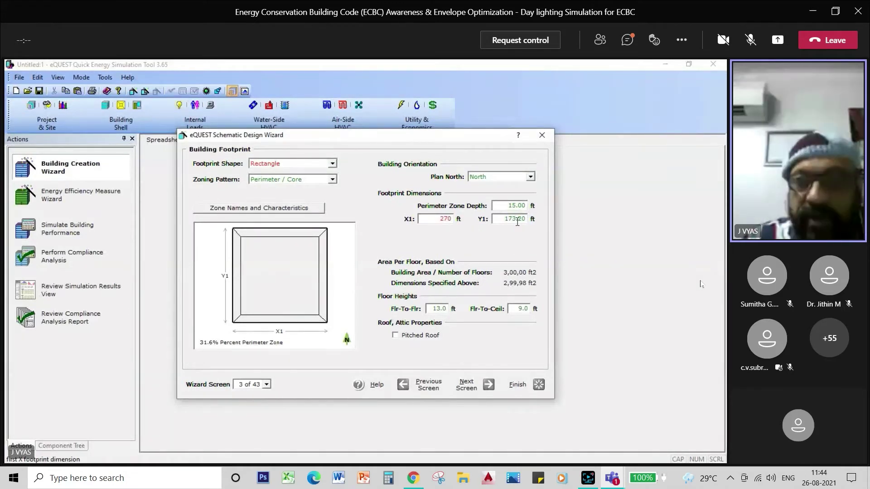
left_click(517, 220)
type("80")
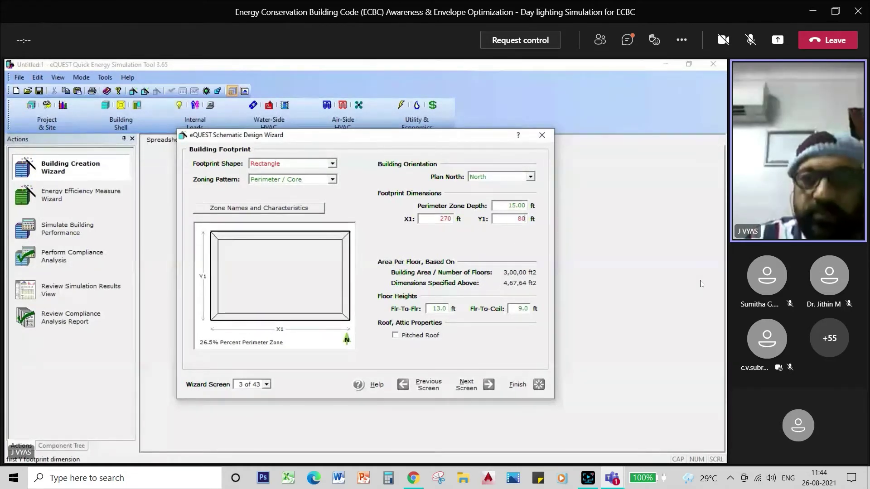
left_click(444, 310)
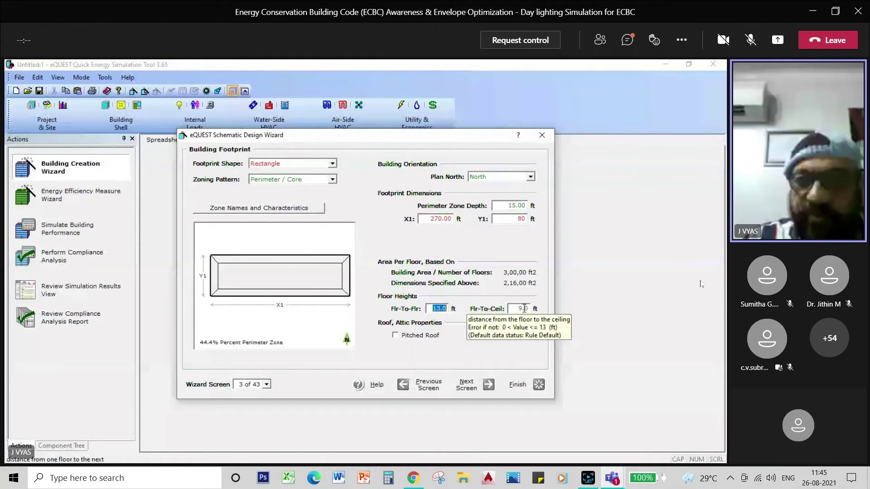
Set floor-to-ceiling height to 11 ft and give the building a pitched roof
left_click(524, 308)
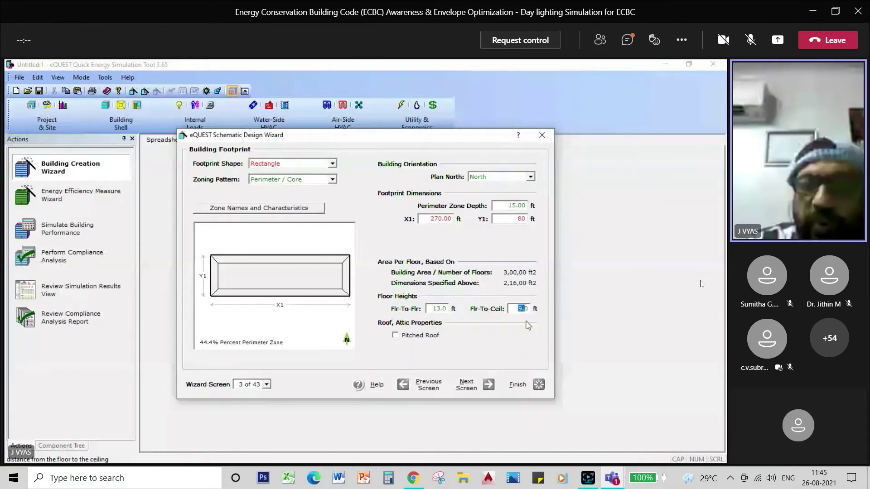
key("BackSpace")
type("11")
left_click(395, 338)
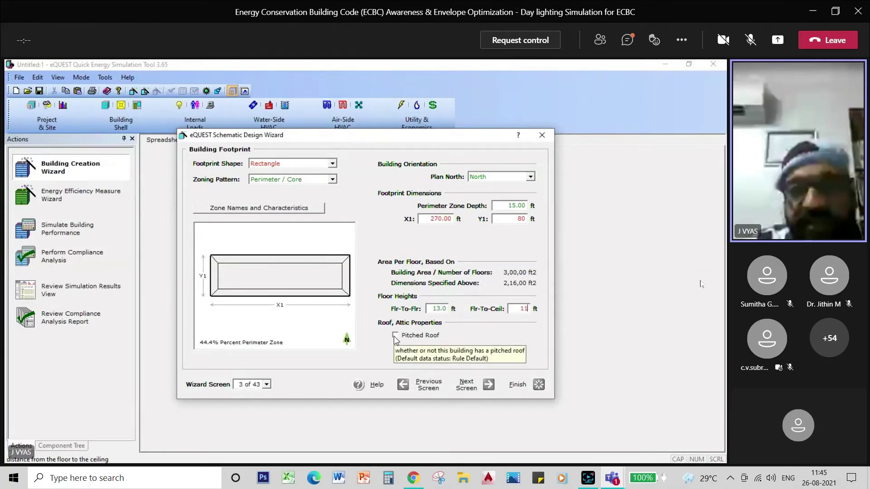
left_click(395, 335)
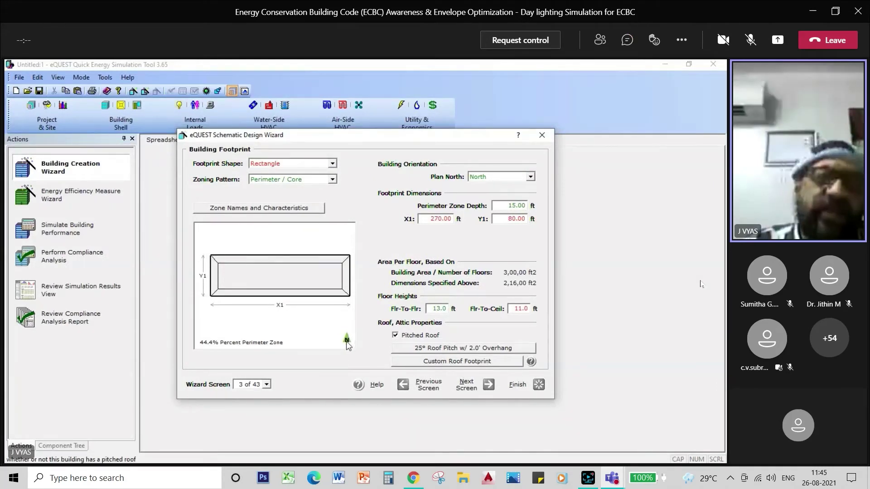
Orient plan north to West, set floor-to-floor height to 14 ft, and continue to envelope constructions
left_click(530, 177)
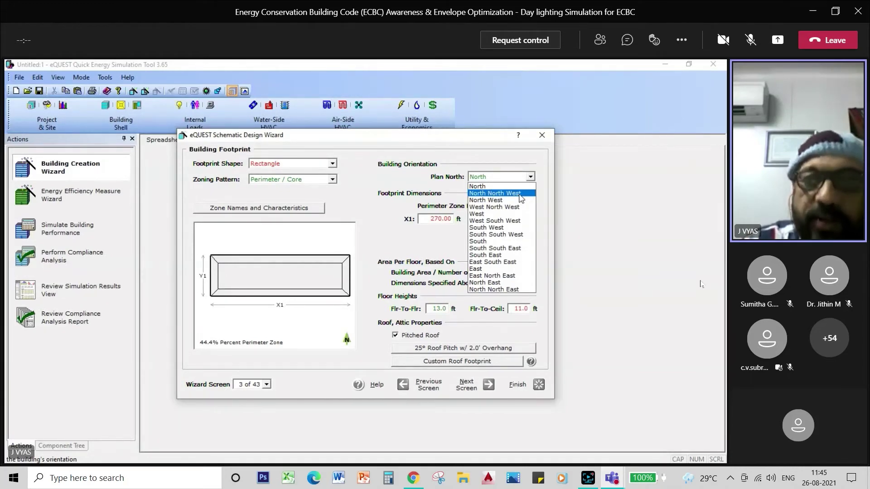
left_click(511, 215)
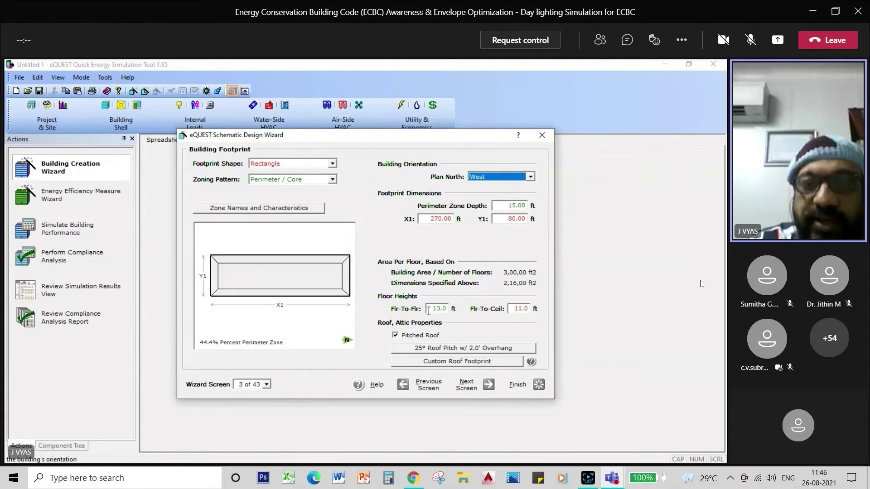
left_click(441, 310)
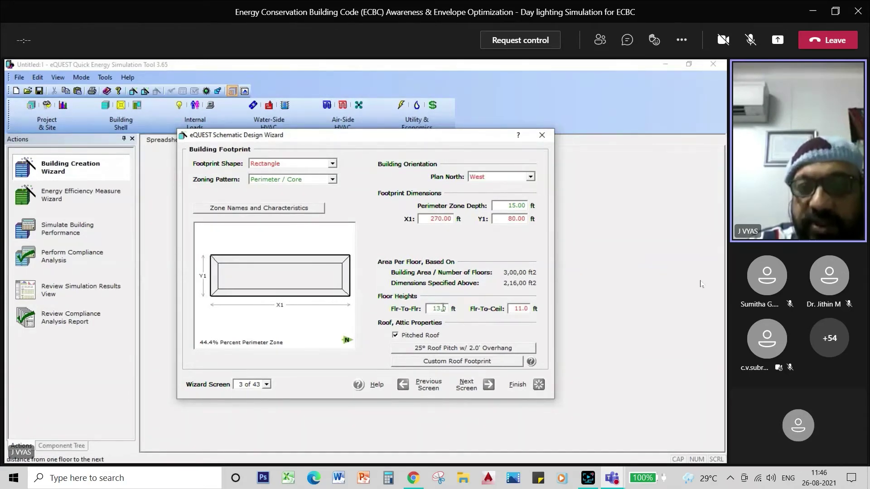
key("BackSpace")
type("4")
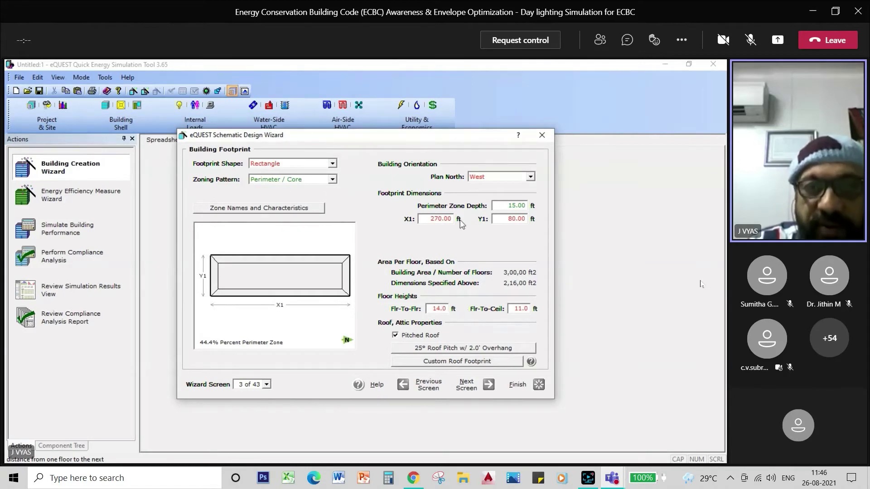
left_click(468, 385)
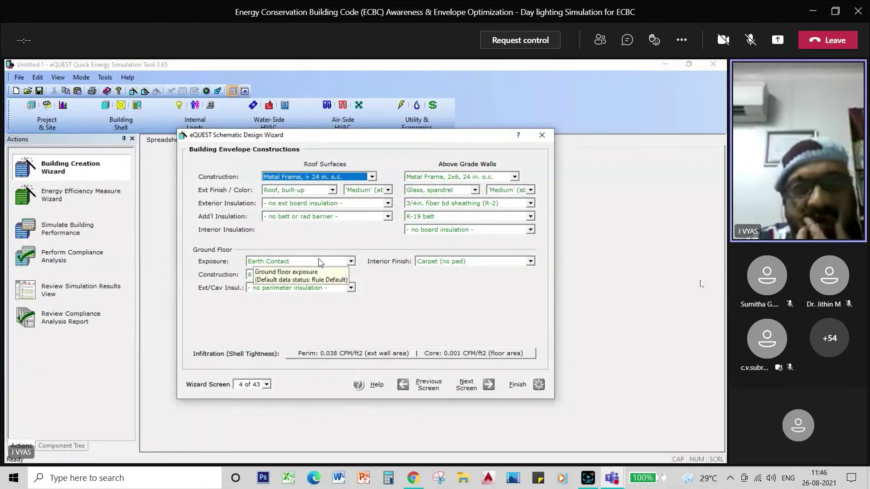
Choose 6 in. Concrete as the roof surface construction
left_click(372, 178)
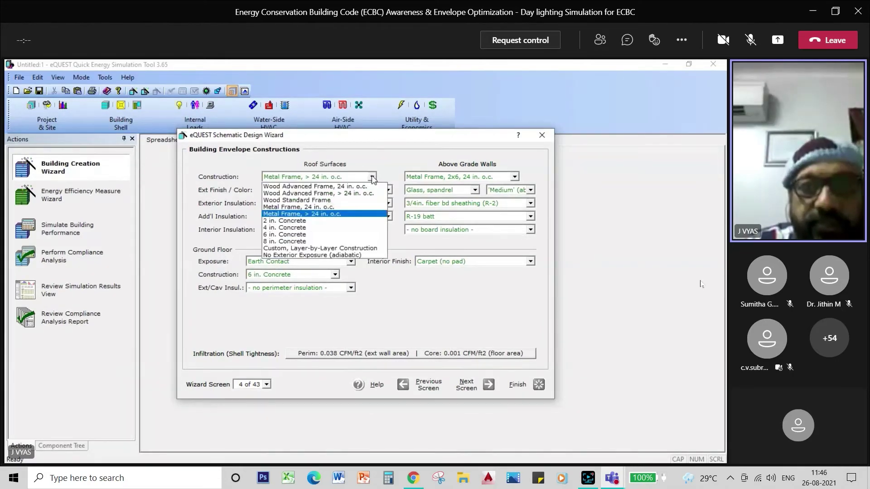
left_click(328, 235)
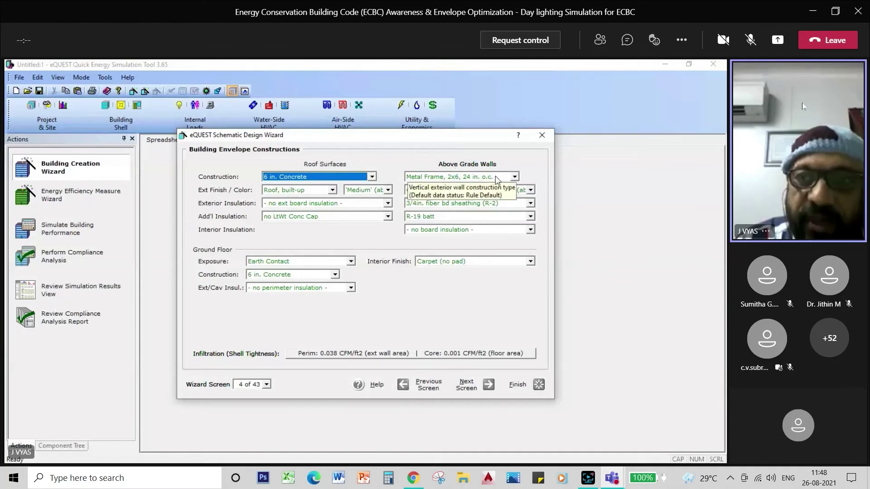
Change the above-grade walls from 8 in. CMU to Custom, Layer-by-Layer and list definition options
left_click(515, 176)
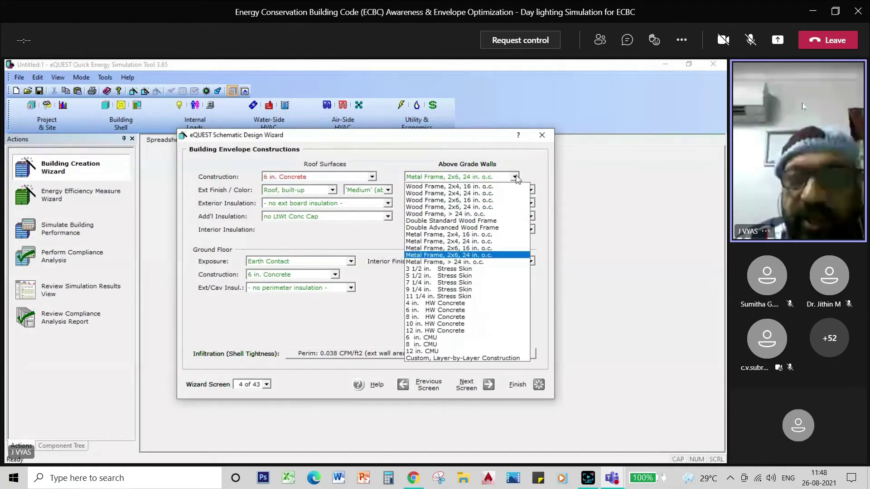
left_click(451, 346)
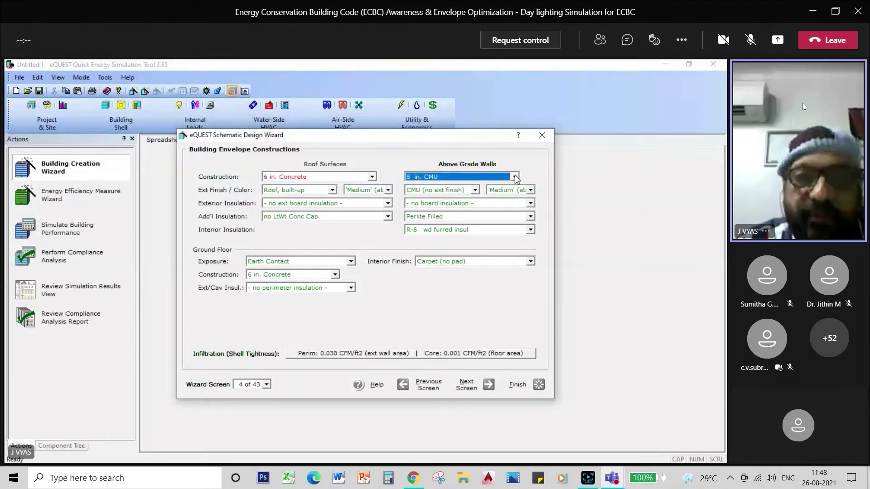
left_click(515, 177)
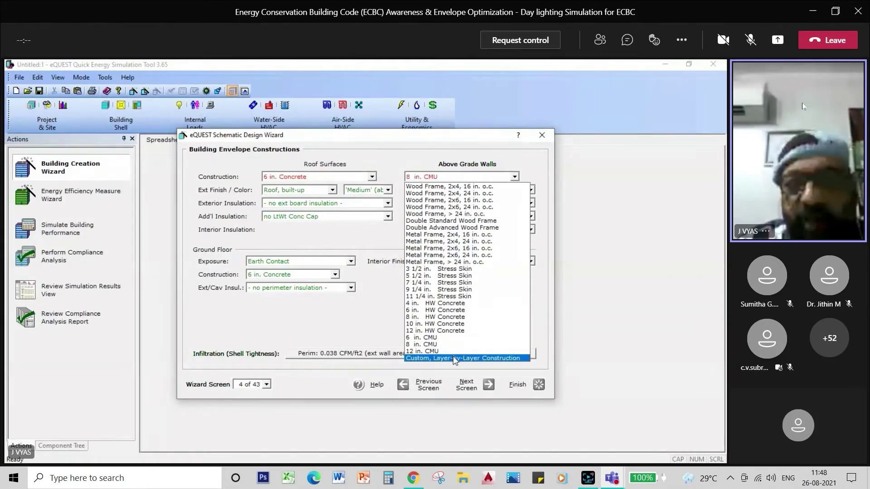
left_click(455, 359)
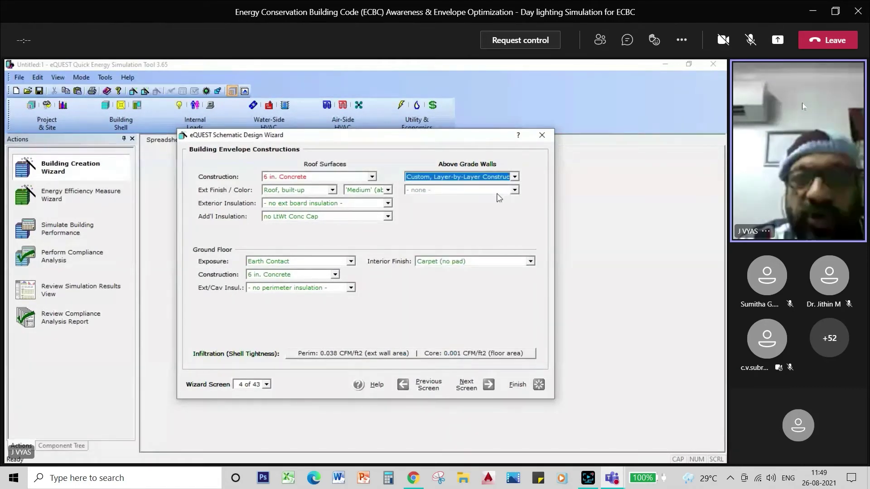
left_click(515, 190)
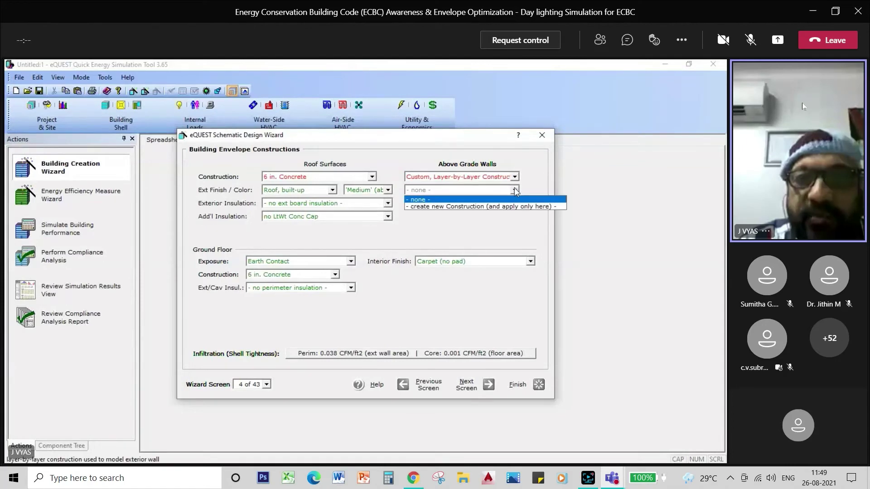
Create a new wall construction named 'Wall Assembly DL', fixing a typo in the name
left_click(511, 207)
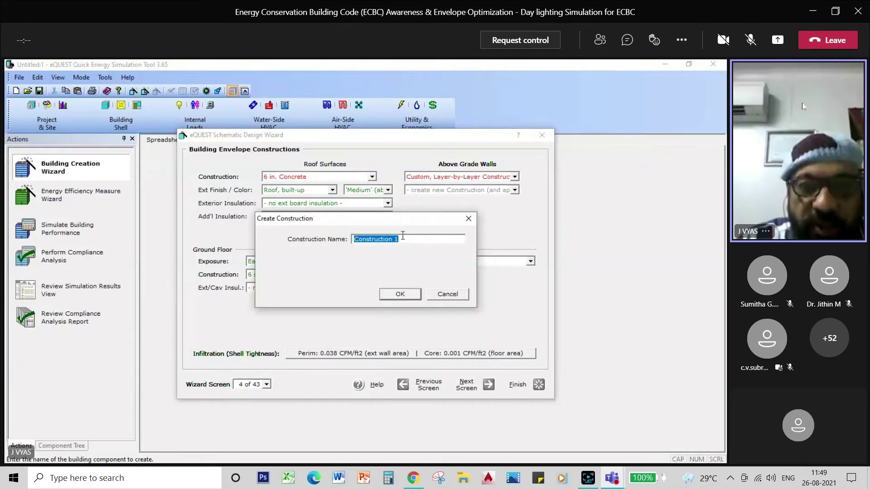
key("BackSpace")
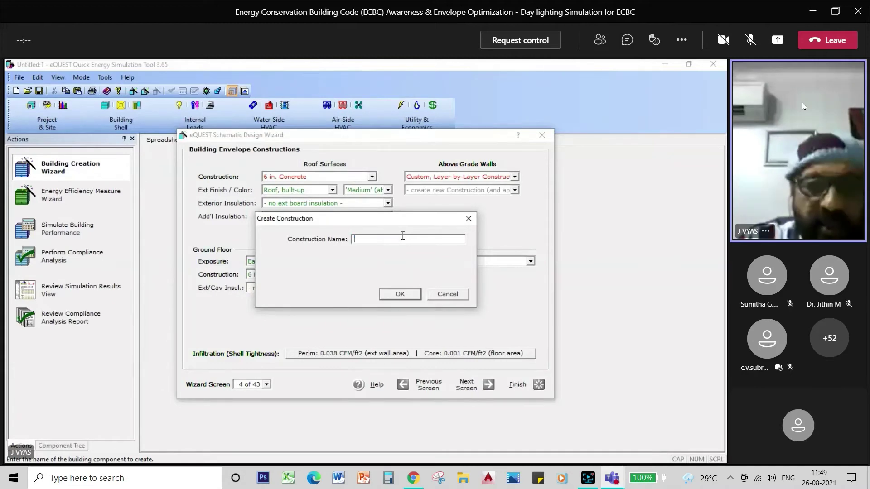
type("Wall A")
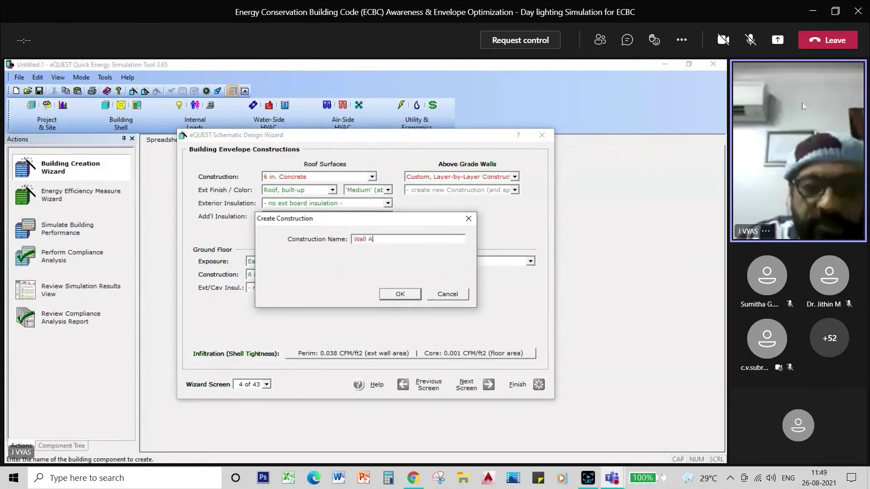
type("ssembly d")
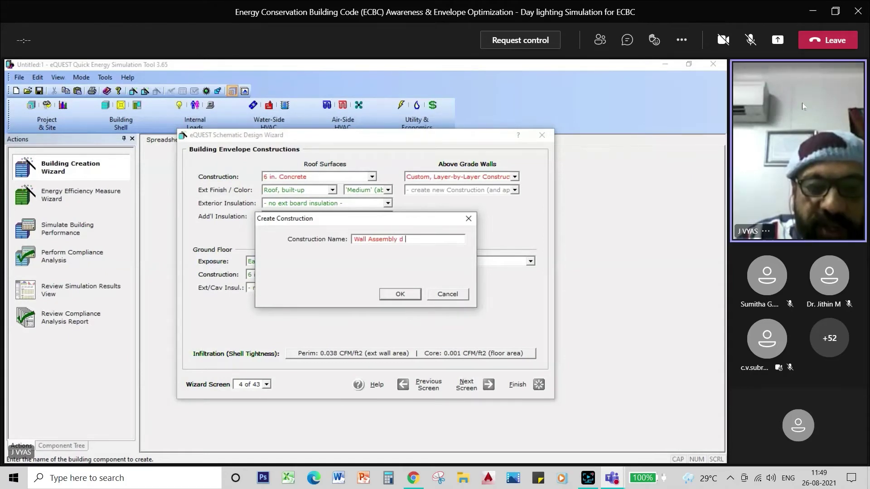
type("DL")
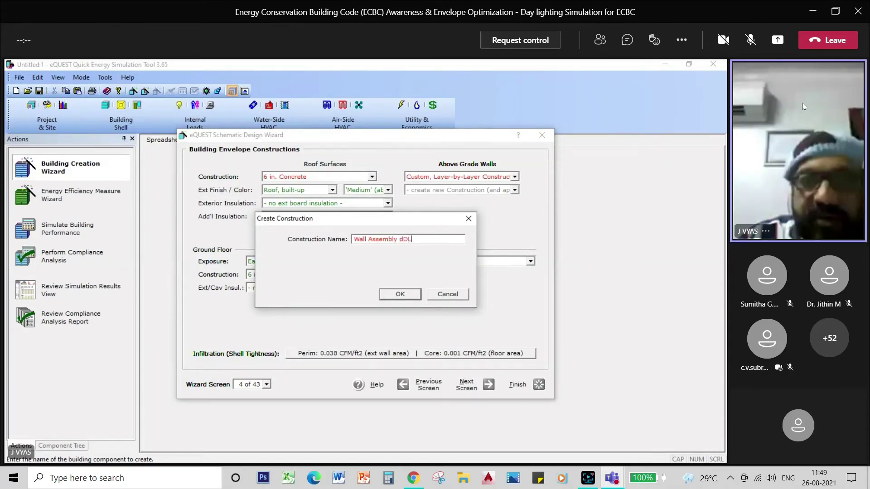
key("BackSpace")
key("BackSpace")
type("DL")
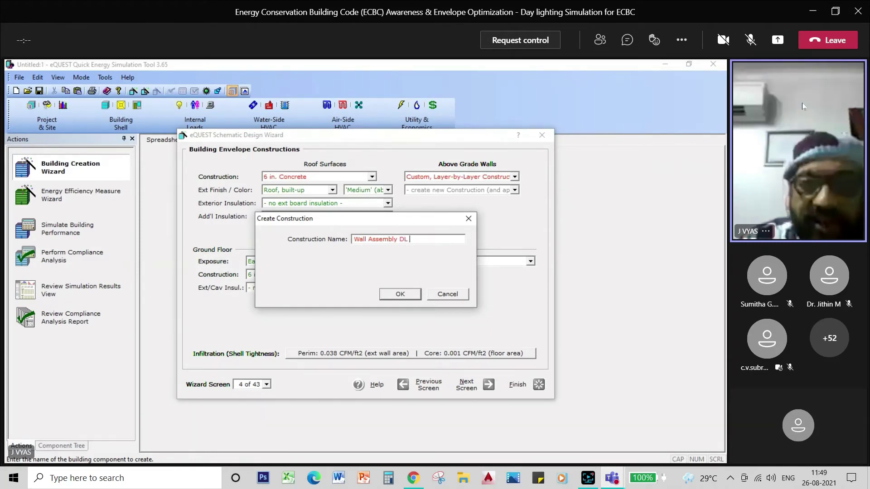
left_click(401, 295)
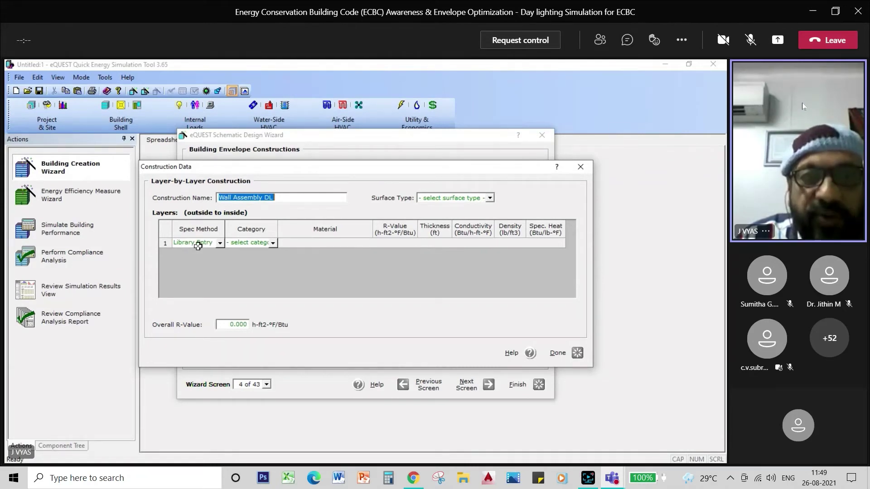
Set layer 1 to library material Gypsum Plaster Board 3/4 Inch (HF-E1)
left_click(198, 245)
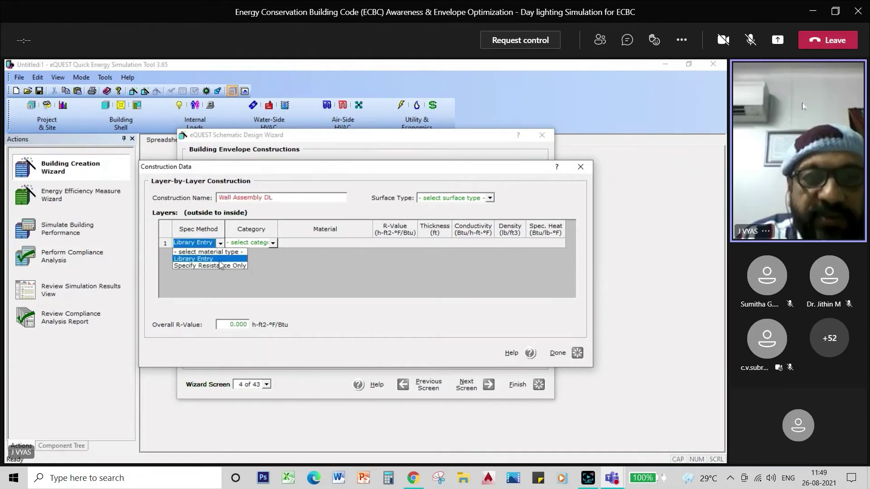
left_click(220, 261)
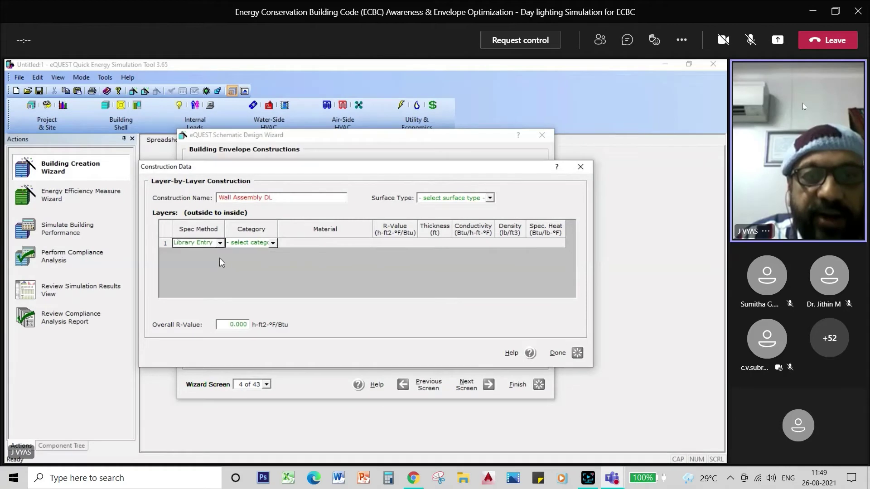
left_click(274, 244)
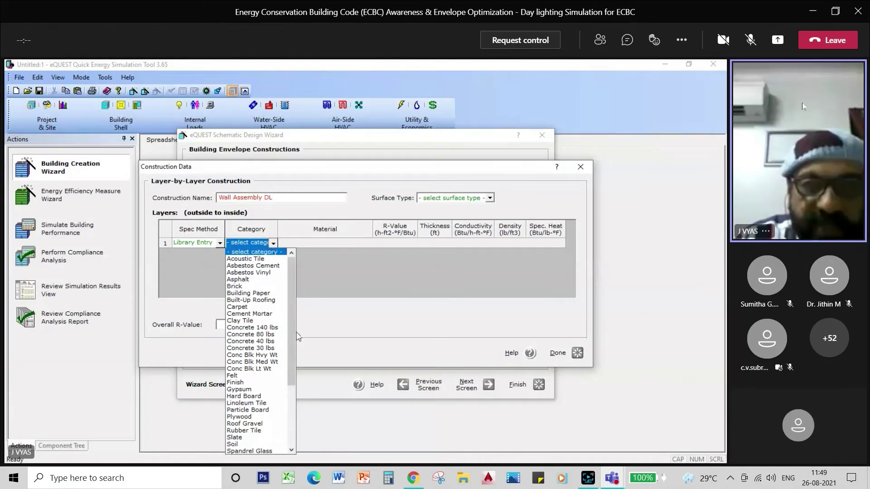
left_click_drag(291, 335, 292, 345)
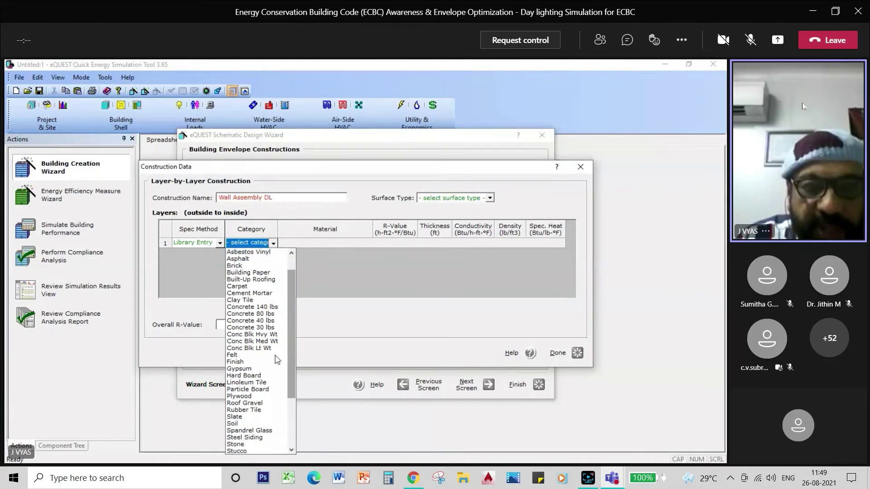
left_click(246, 370)
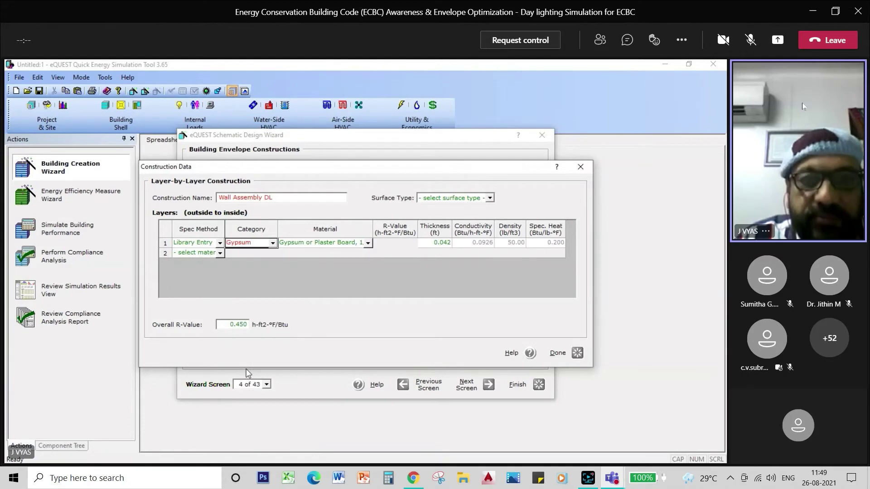
left_click(368, 243)
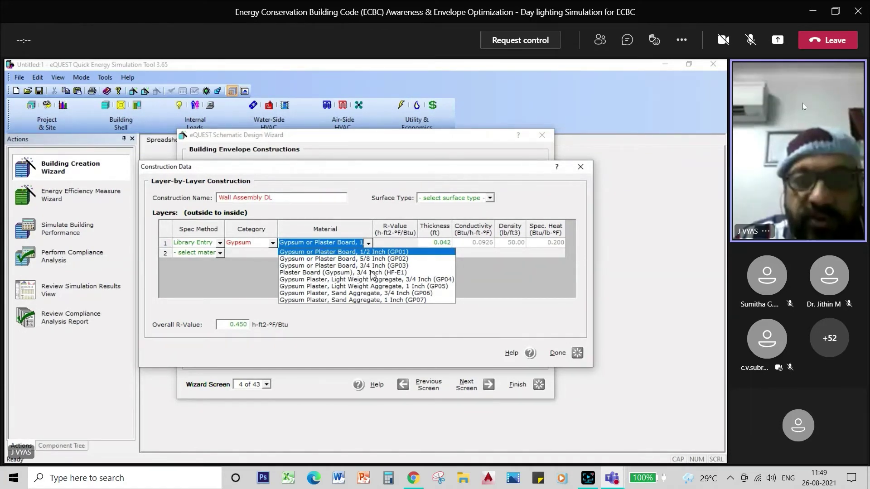
left_click(367, 273)
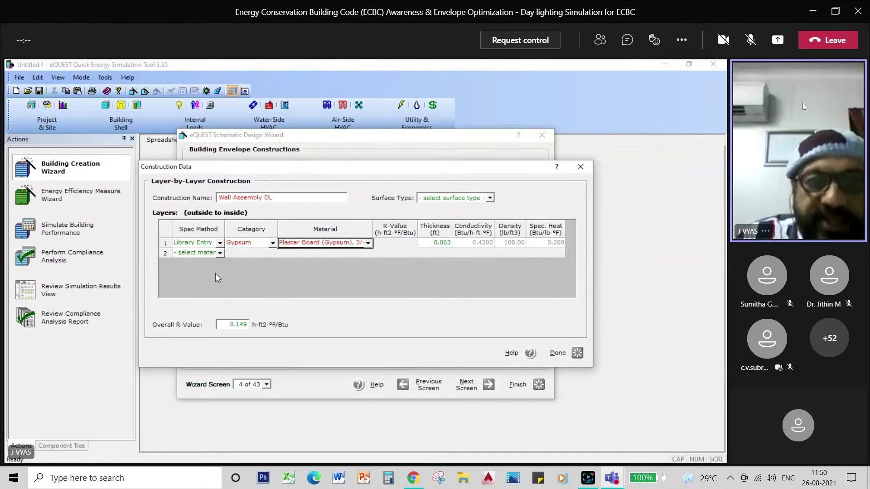
Set layer 2 to library material Common Brick 4 Inch (HF-C4)
left_click(221, 253)
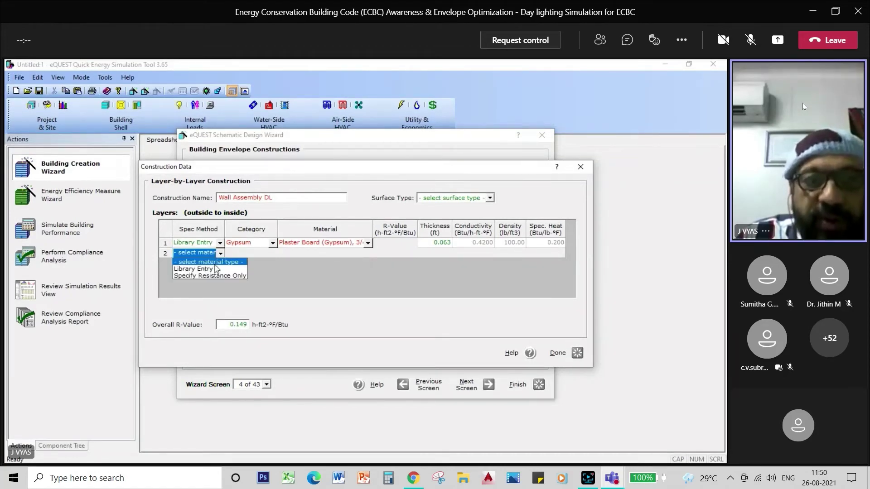
left_click(212, 269)
left_click(273, 253)
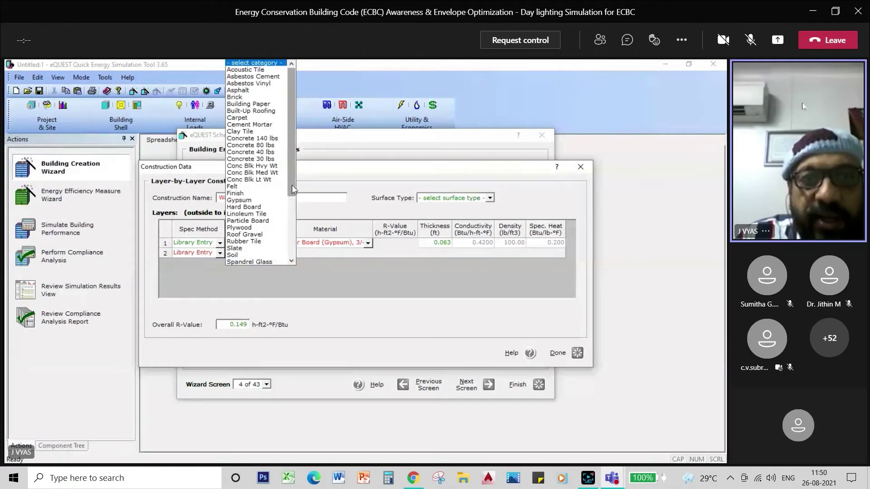
left_click(242, 97)
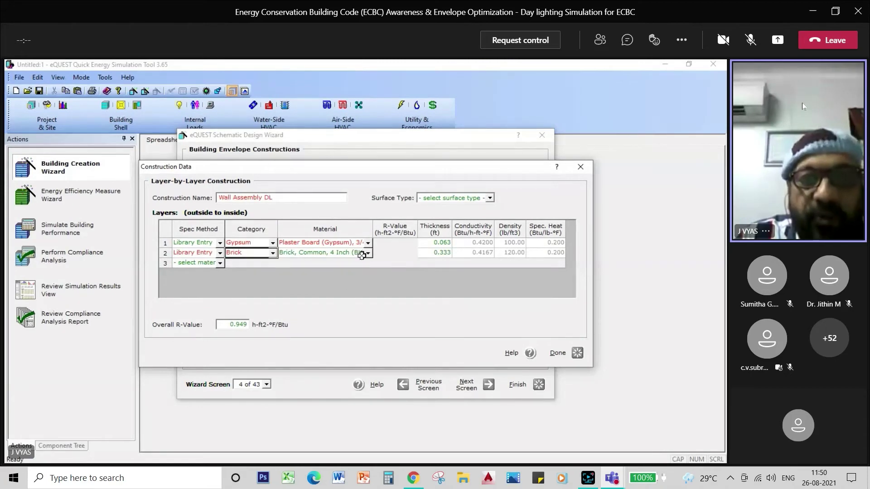
left_click(368, 253)
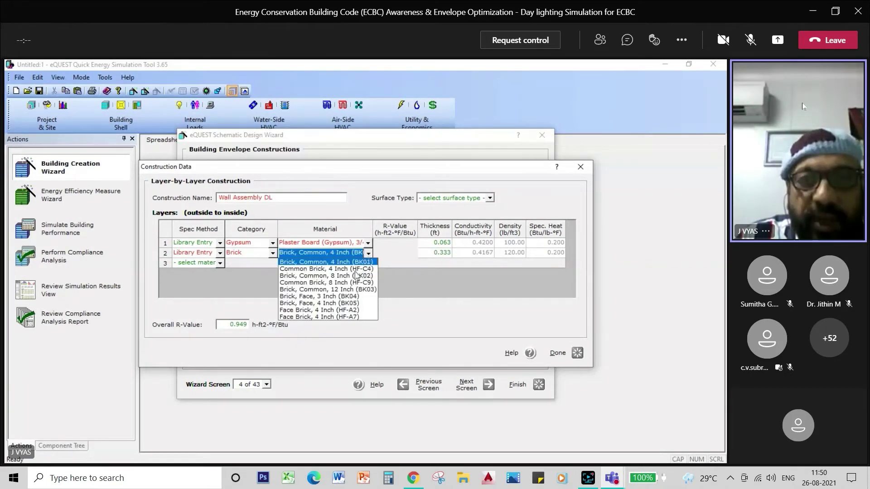
left_click(329, 269)
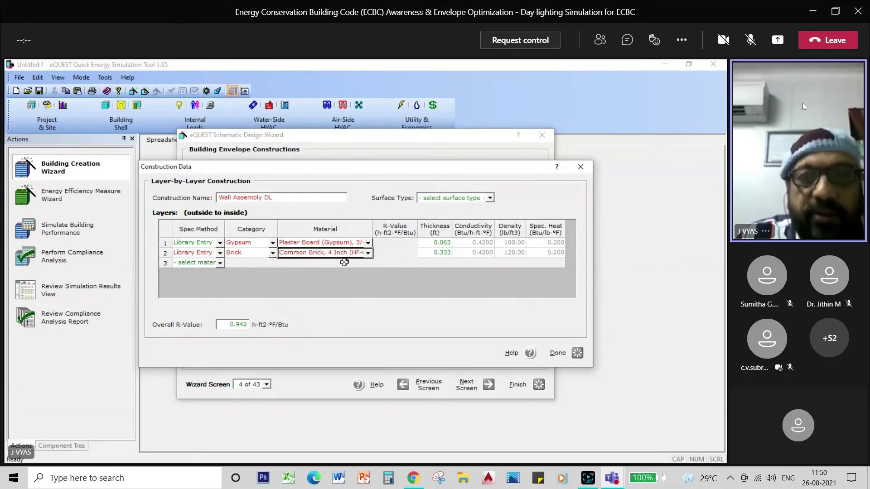
Set layer 3 to library material 'Polystyrene, Expanded, 2 Inch', bringing overall R-Value to 9.277
left_click(220, 264)
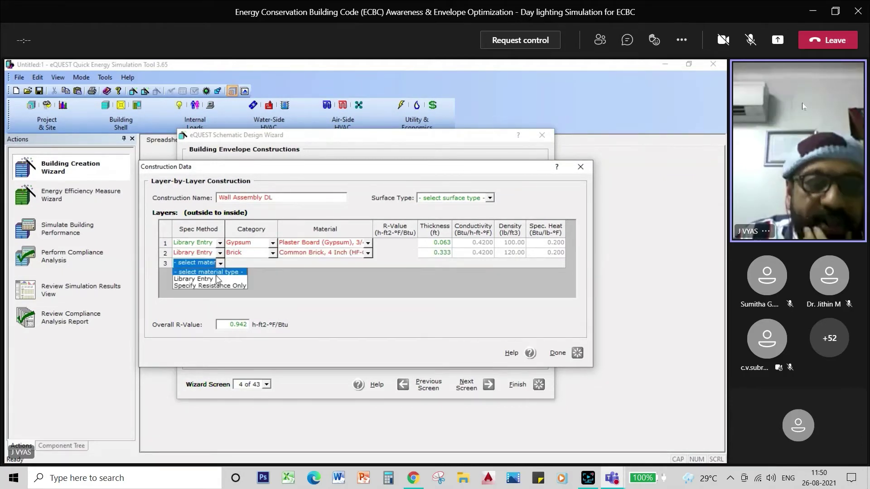
left_click(194, 279)
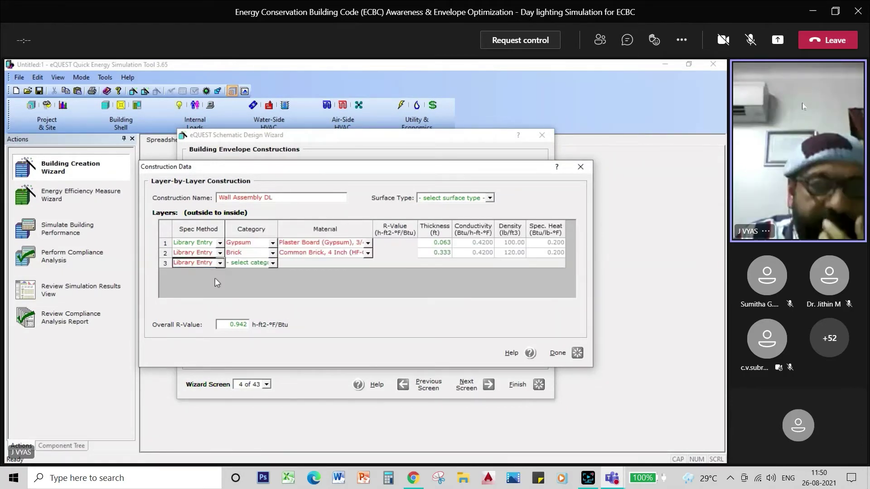
left_click(273, 264)
left_click_drag(291, 161, 292, 222)
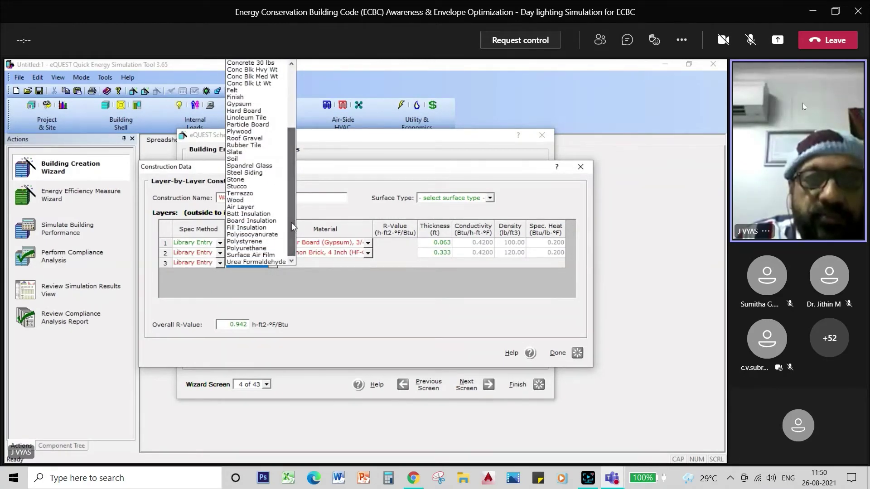
left_click(258, 241)
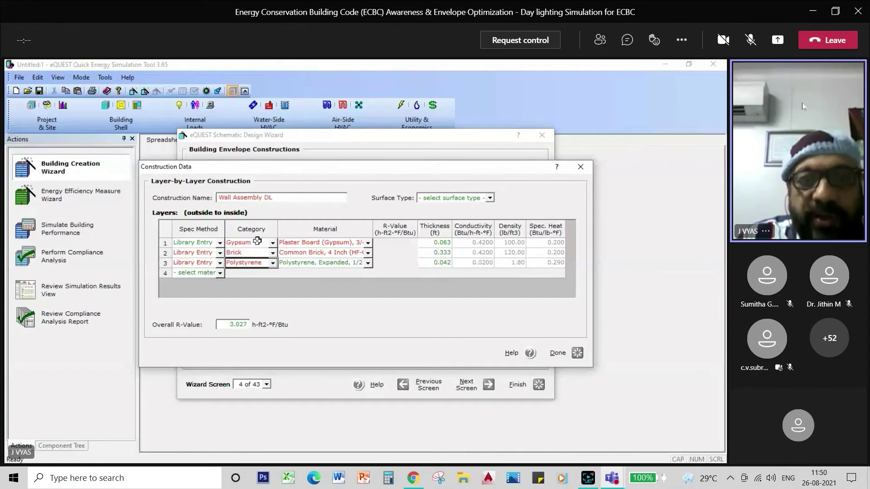
left_click(273, 263)
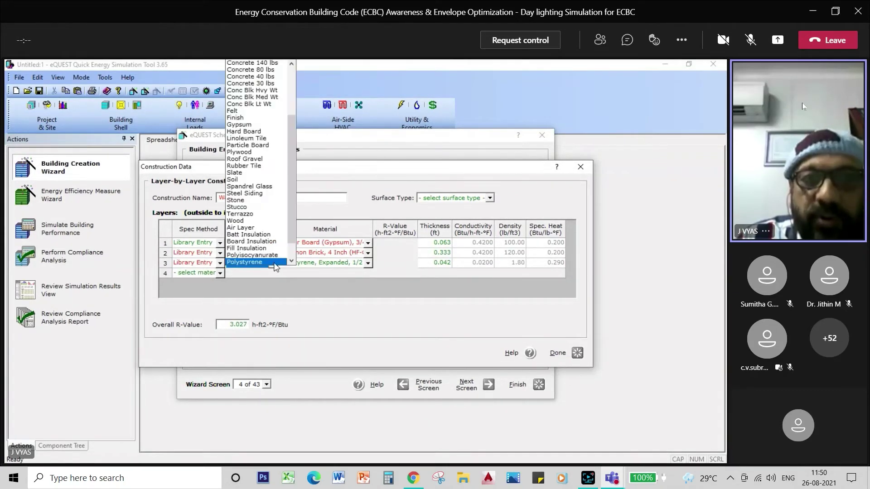
left_click_drag(291, 225, 286, 140)
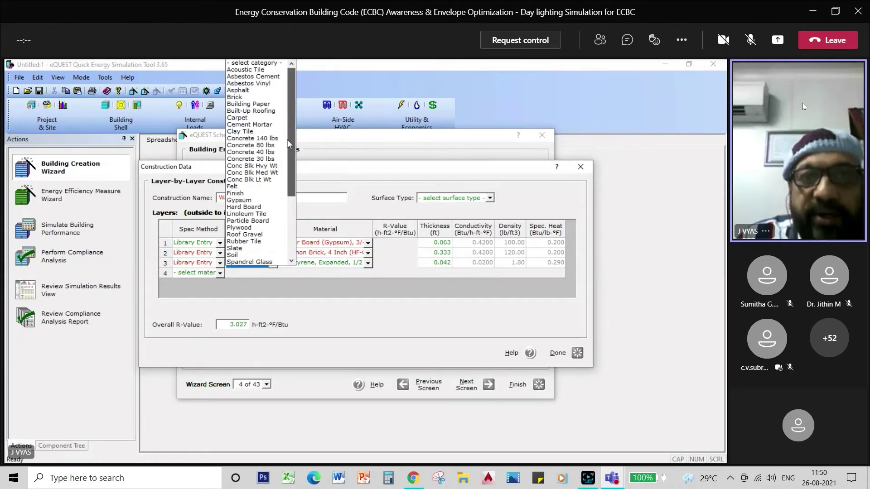
left_click_drag(288, 144, 288, 241)
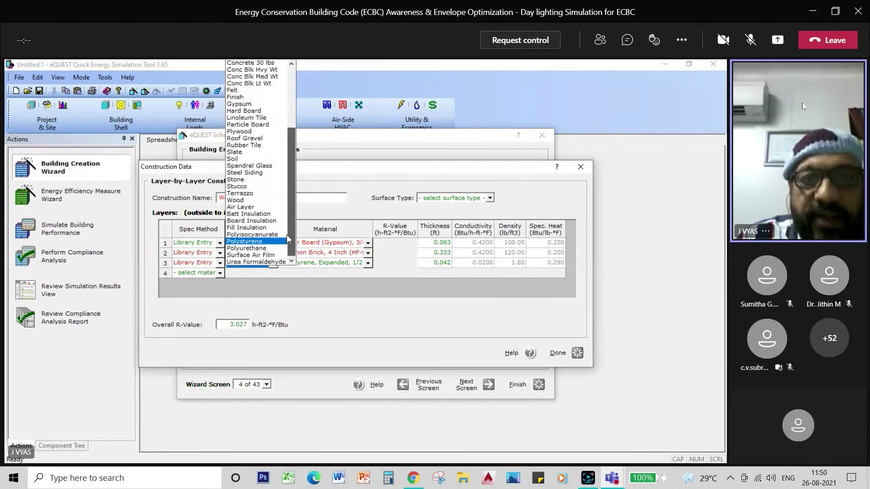
left_click(270, 245)
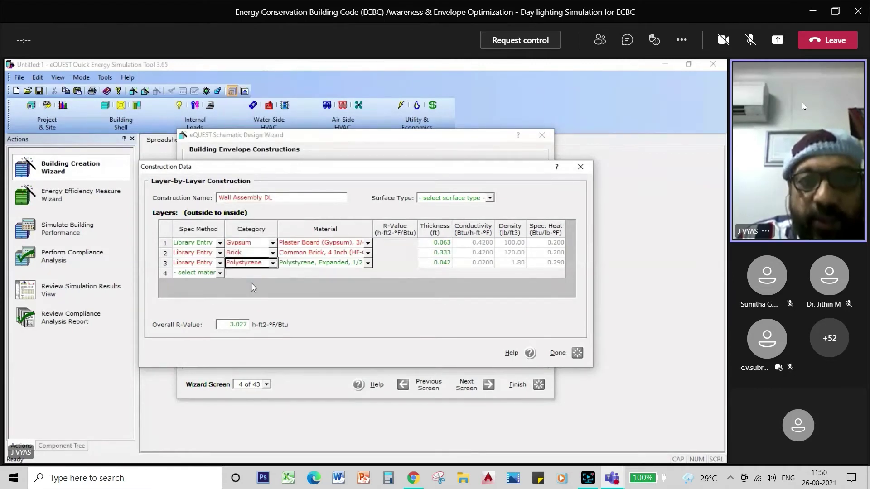
left_click(367, 263)
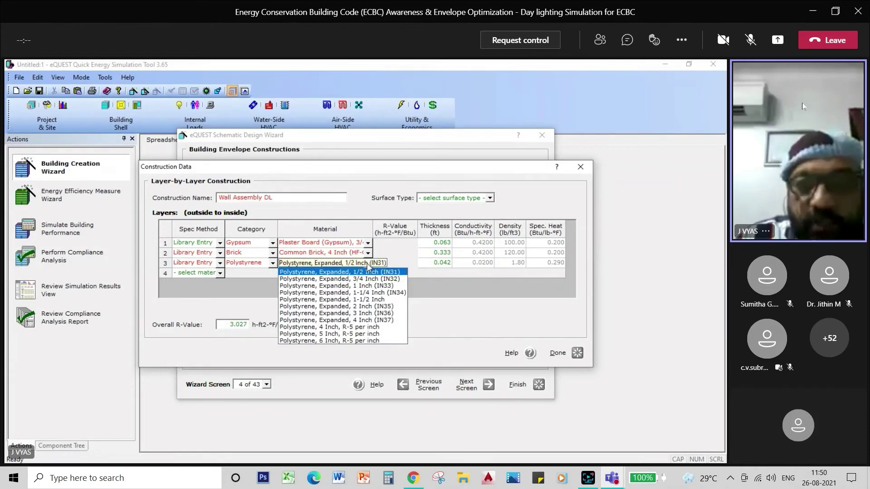
left_click(358, 306)
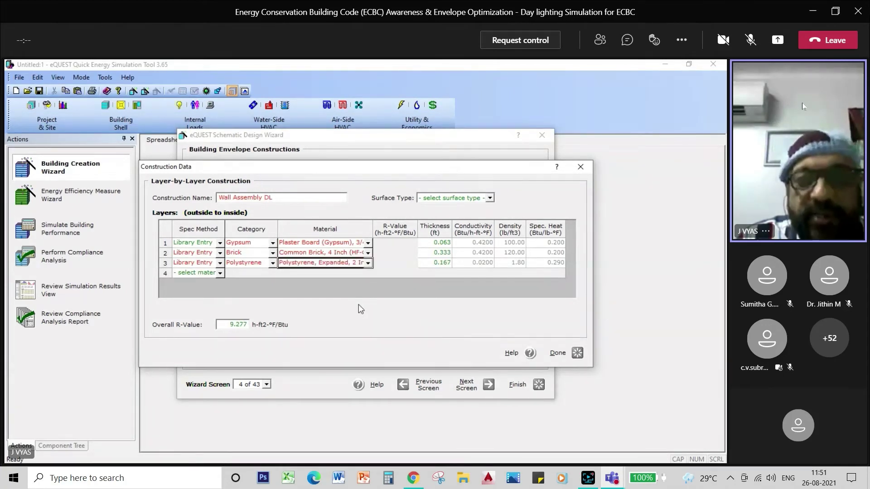
Make layer 4 a Library Entry in the Conc Blk Lt Wt category (4-inch hollow block)
left_click(220, 275)
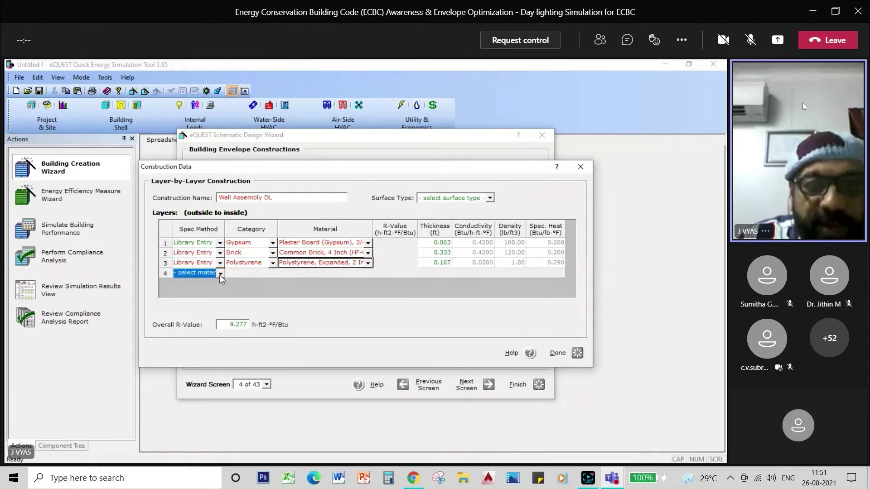
left_click(220, 274)
left_click(214, 289)
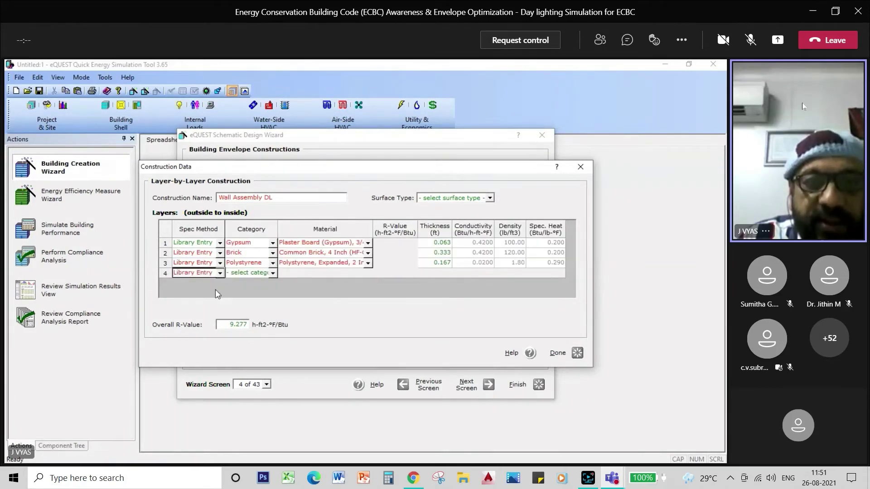
left_click(272, 273)
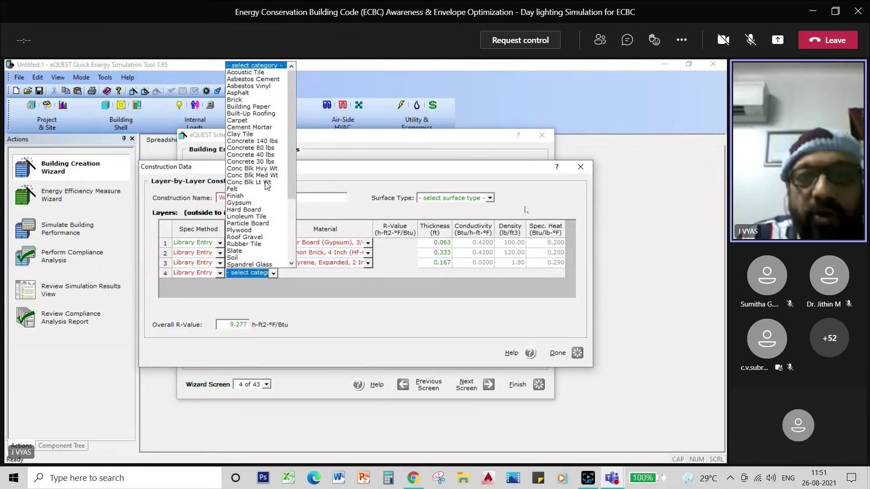
left_click(265, 182)
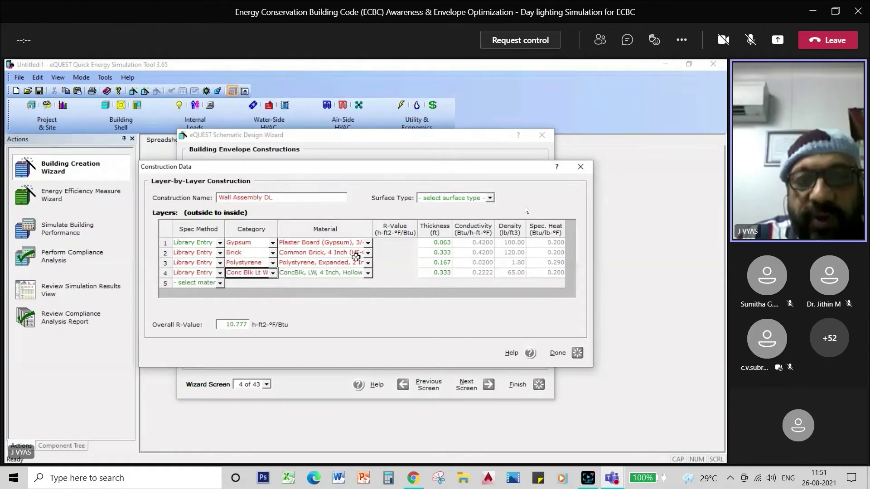
Make layer 5 a 1-inch Cement Mortar library entry and set layer 6 to Library Entry
left_click(222, 286)
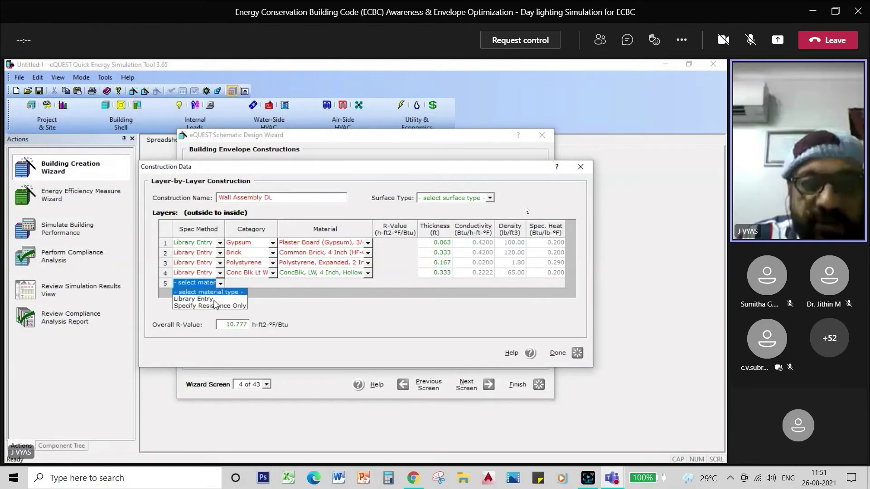
left_click(214, 300)
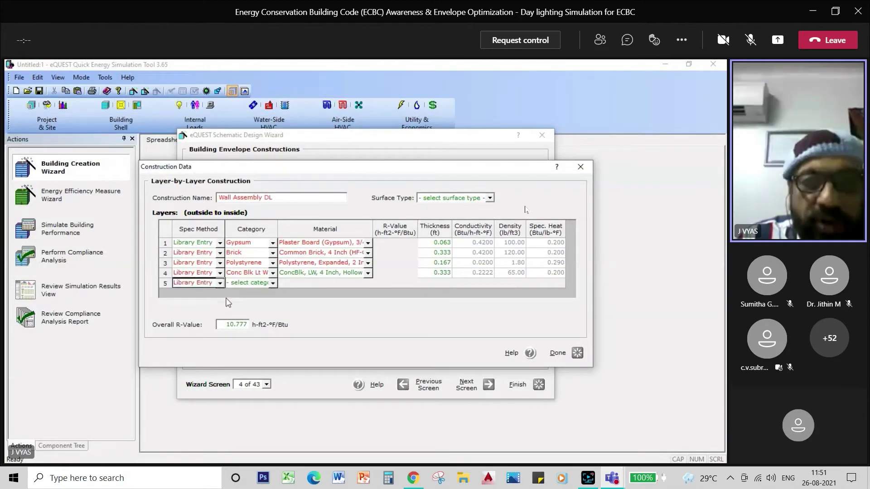
left_click(273, 283)
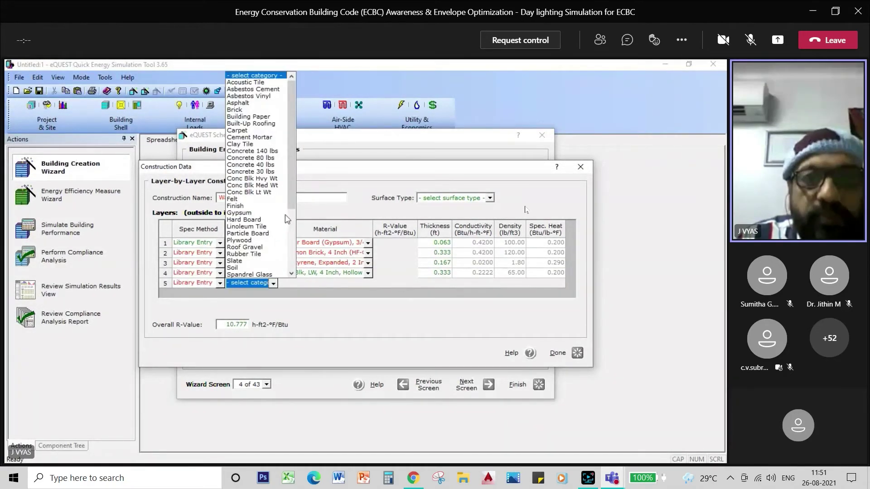
left_click_drag(292, 193, 293, 216)
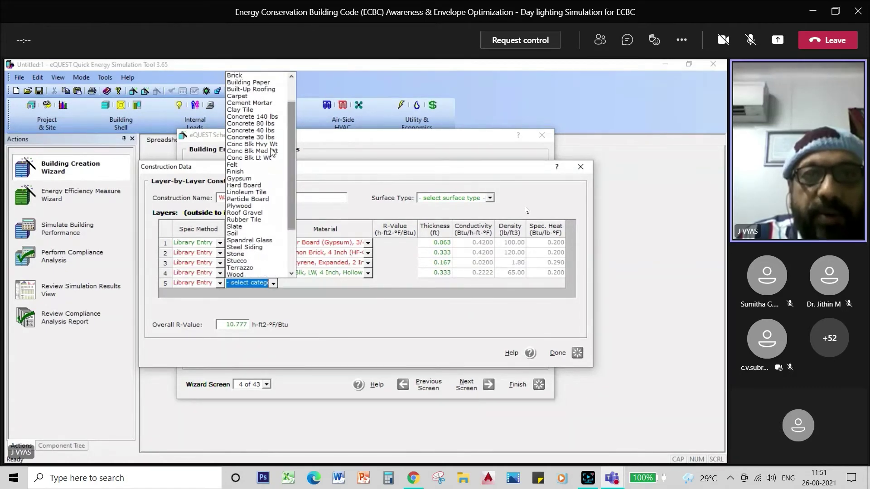
left_click(256, 102)
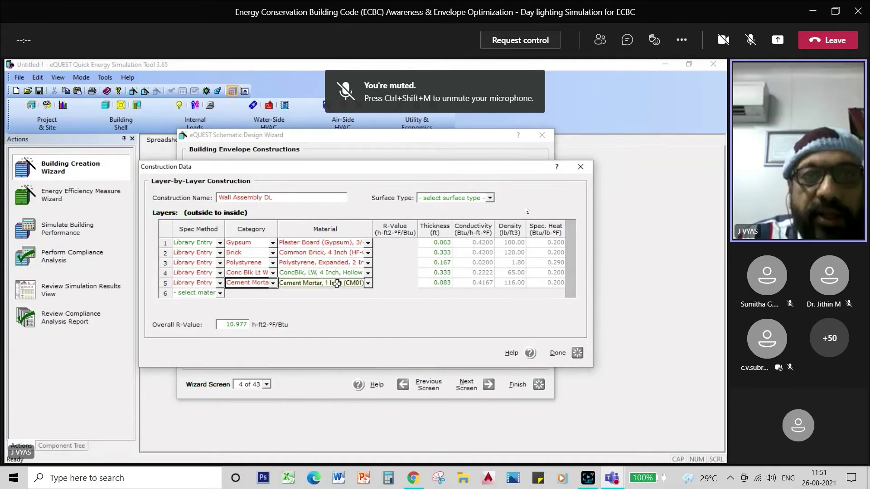
left_click(219, 294)
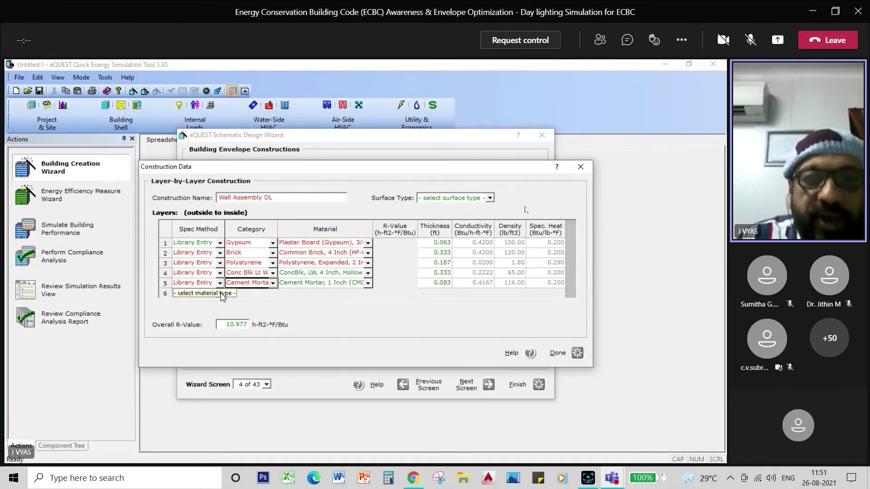
Make layer 6 a Library Entry in the Stone category (1/2-inch slag)
left_click(215, 309)
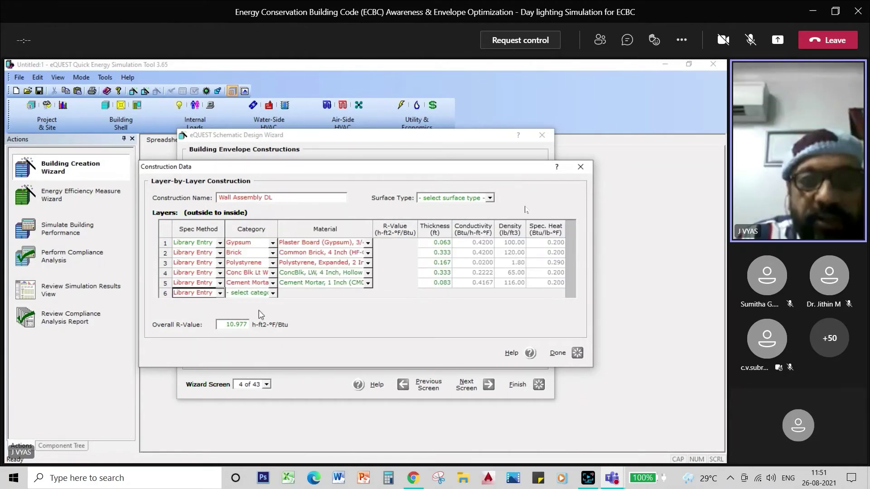
left_click(273, 293)
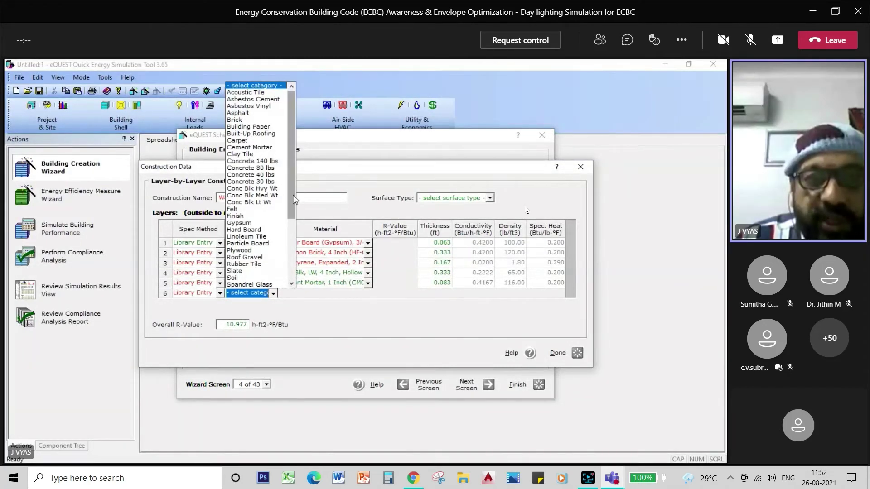
left_click_drag(293, 196, 292, 221)
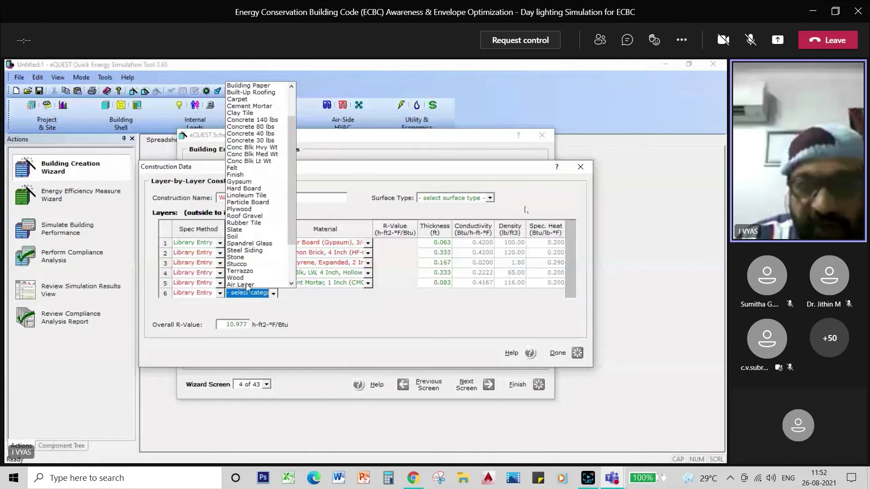
left_click(242, 257)
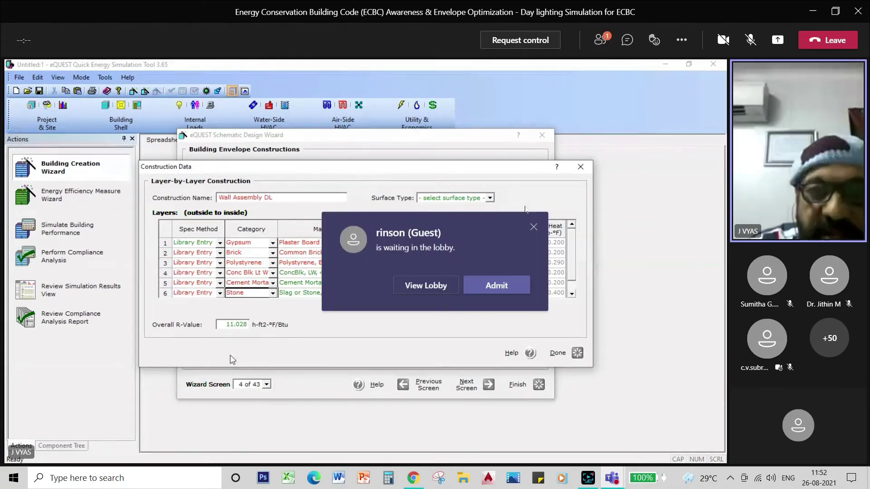
Admit the waiting guest into the meeting and dismiss the lobby notification
left_click(489, 290)
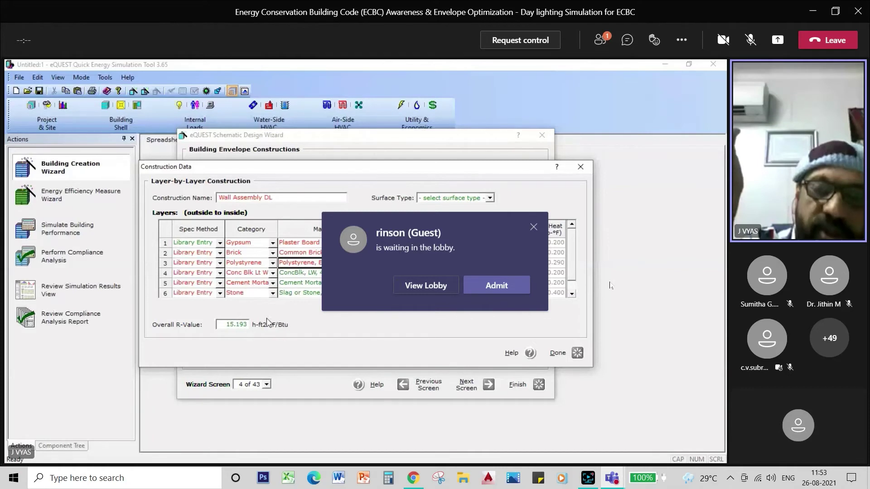
left_click(498, 285)
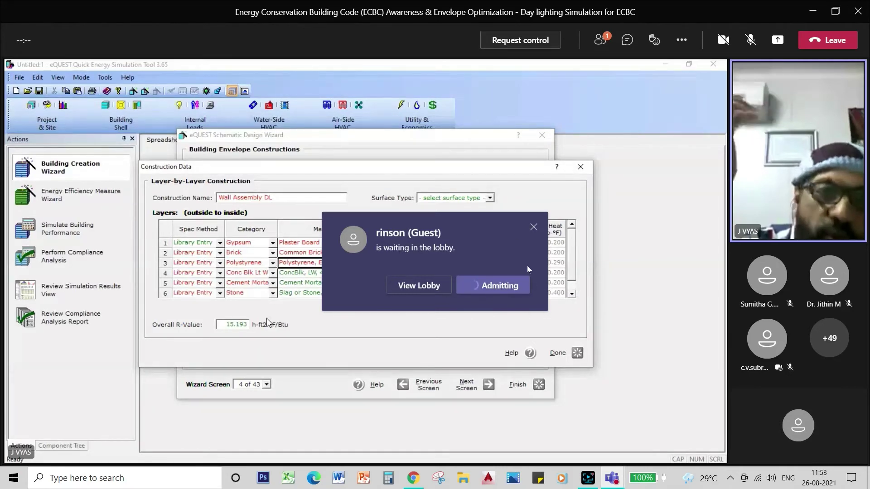
triple_click(500, 224)
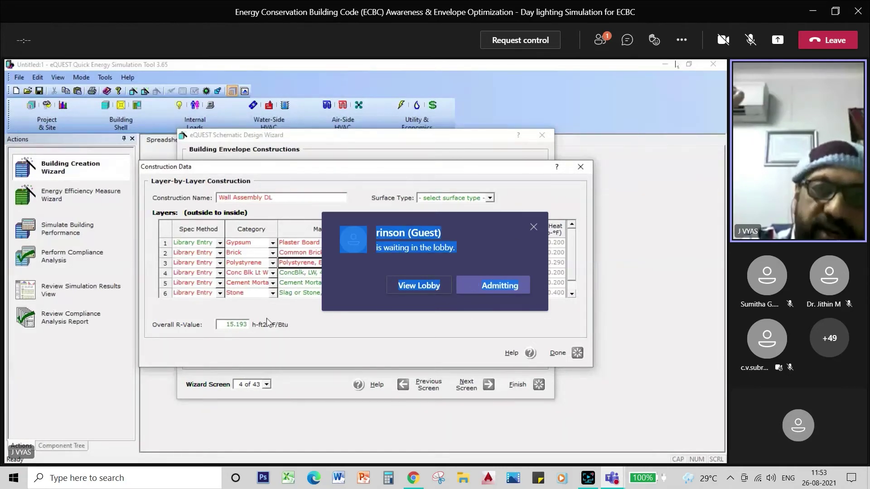
left_click(533, 226)
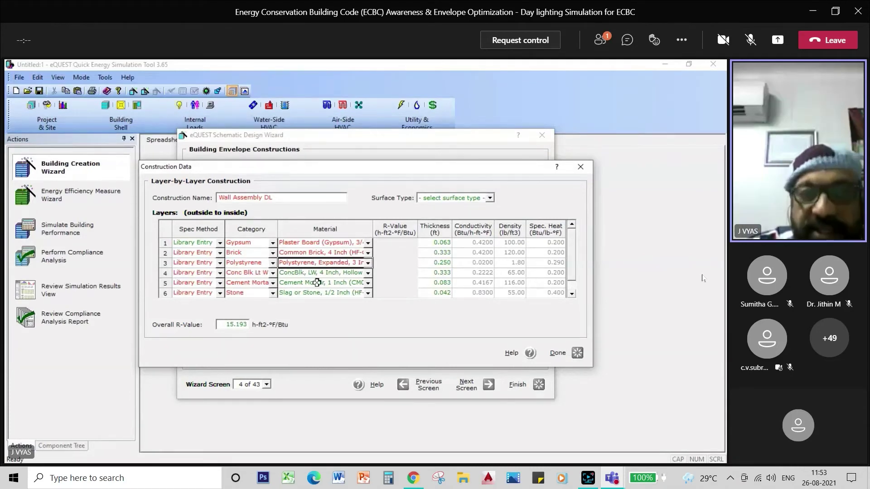
Finish the Wall Assembly DL construction and go back to the General Information screen
left_click(576, 353)
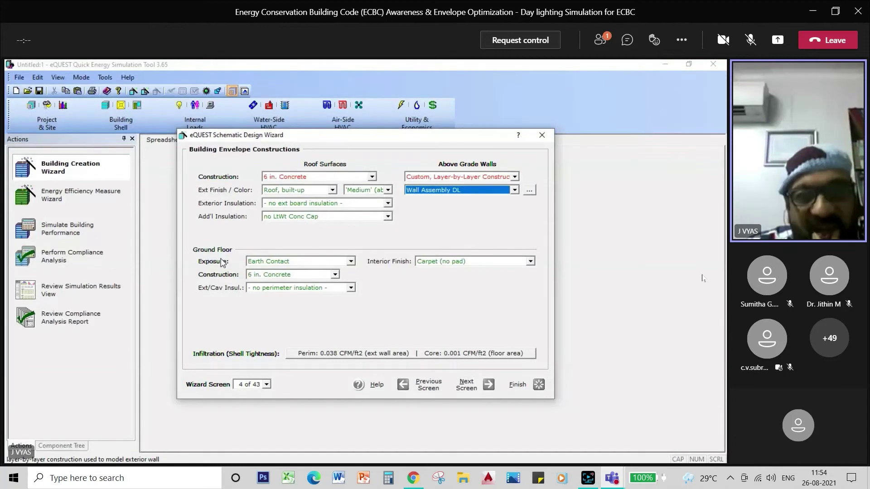
left_click(426, 388)
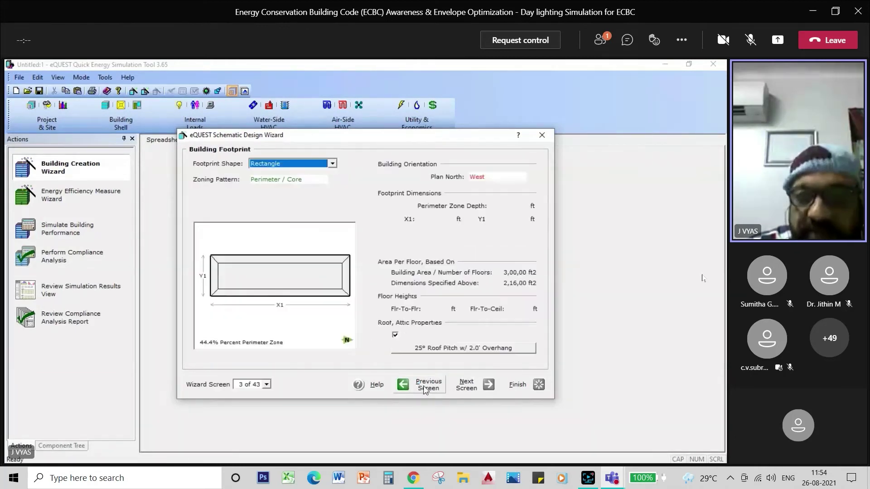
left_click(426, 388)
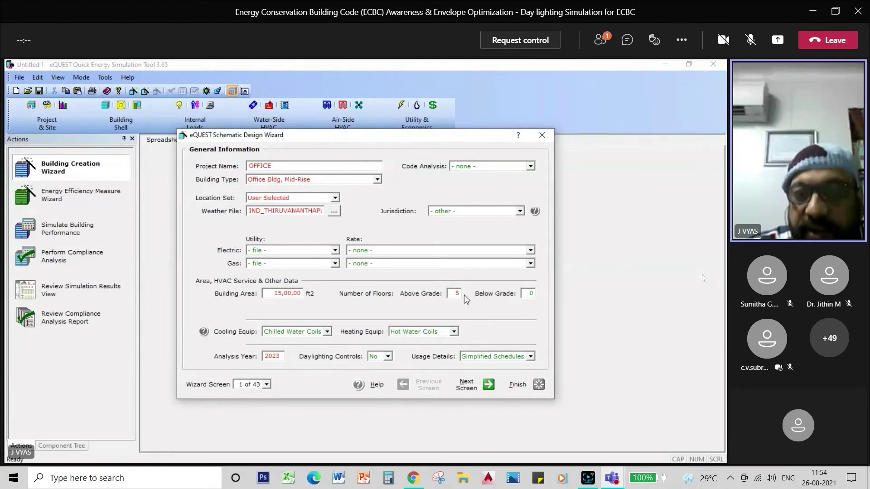
Set below-grade floors to 1 and return to the Building Footprint screen
left_click(458, 293)
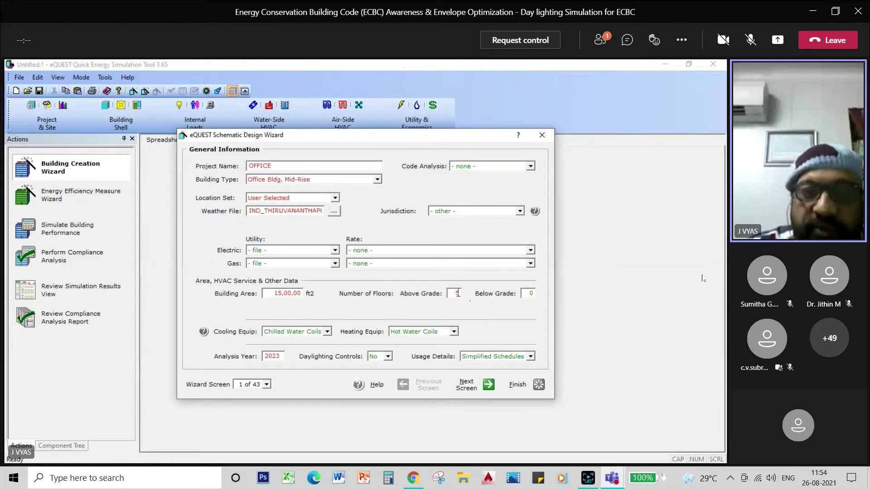
left_click(530, 294)
type("1")
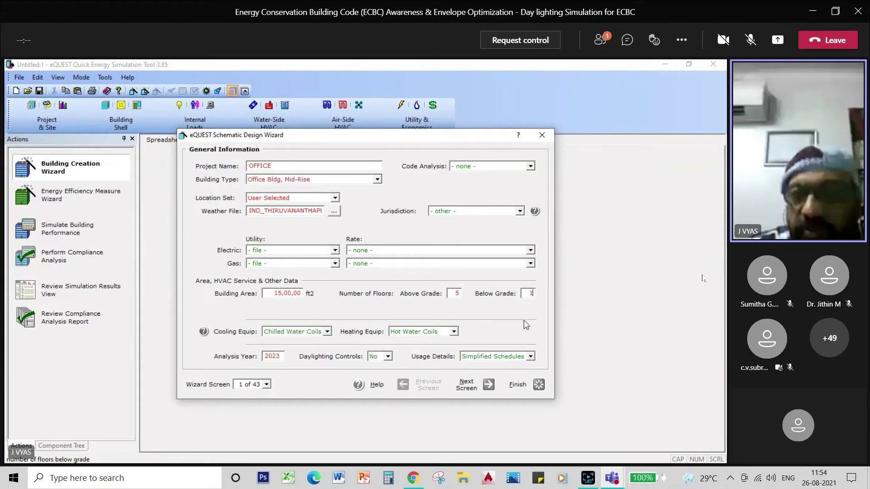
double_click(468, 388)
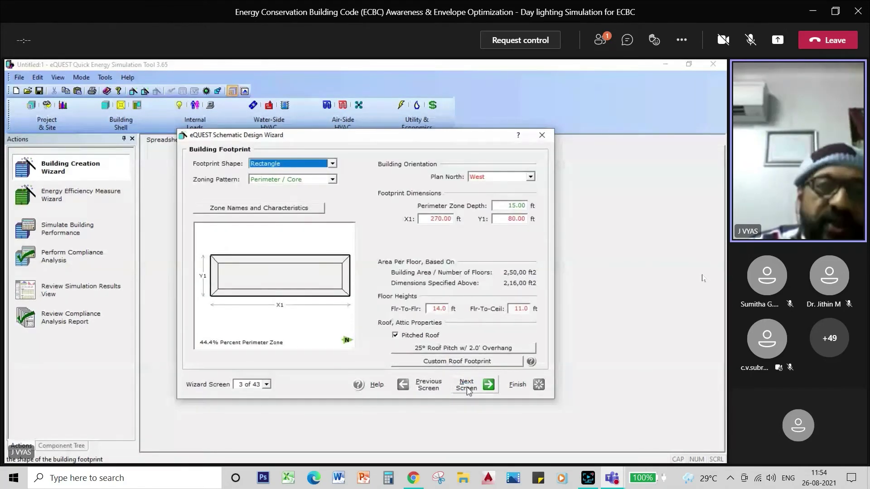
Put the ground floor over a parking garage with 4 in. Concrete construction
left_click(468, 387)
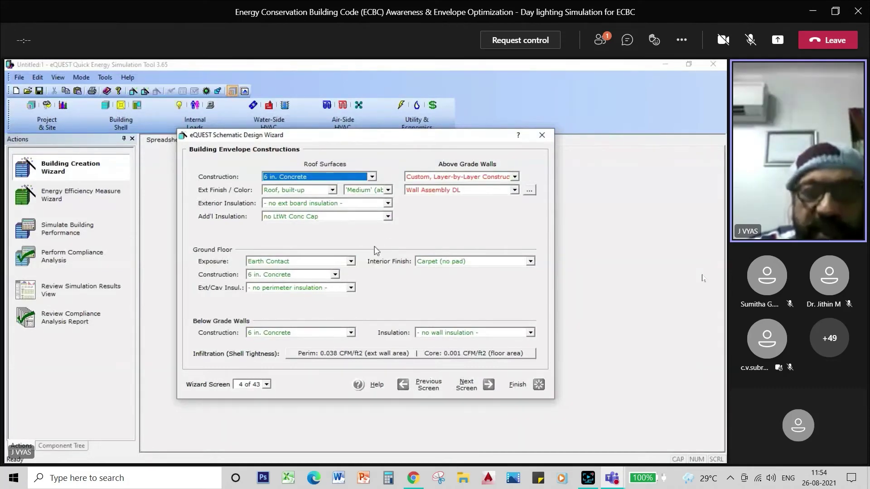
left_click(351, 261)
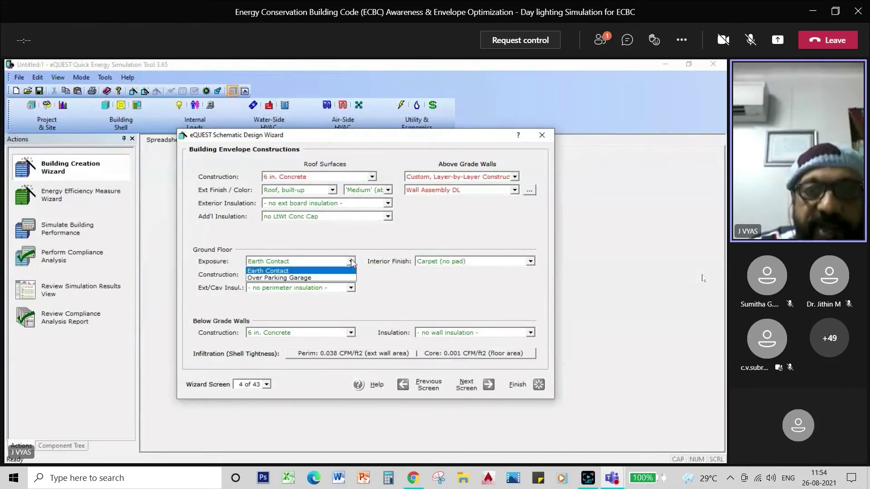
left_click(331, 278)
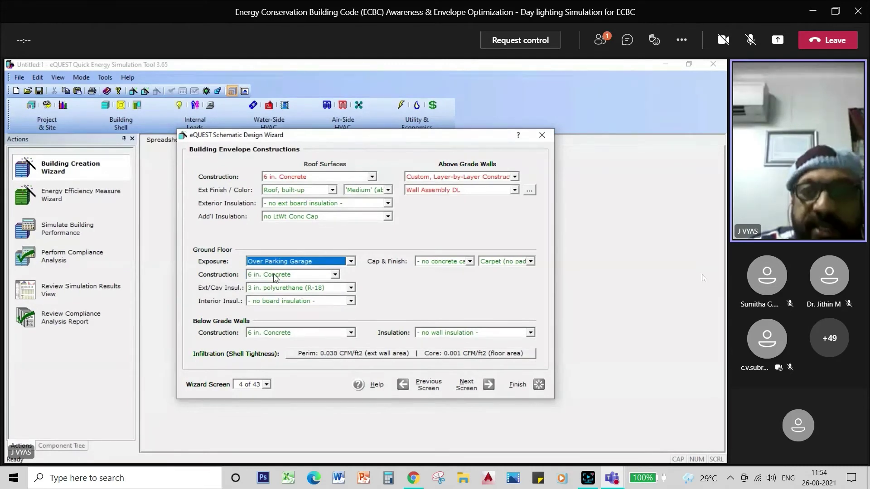
left_click(335, 275)
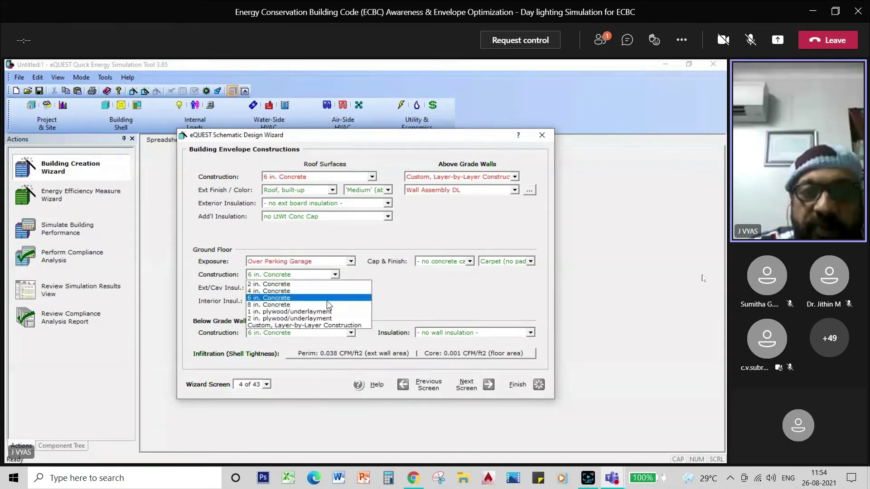
left_click(321, 290)
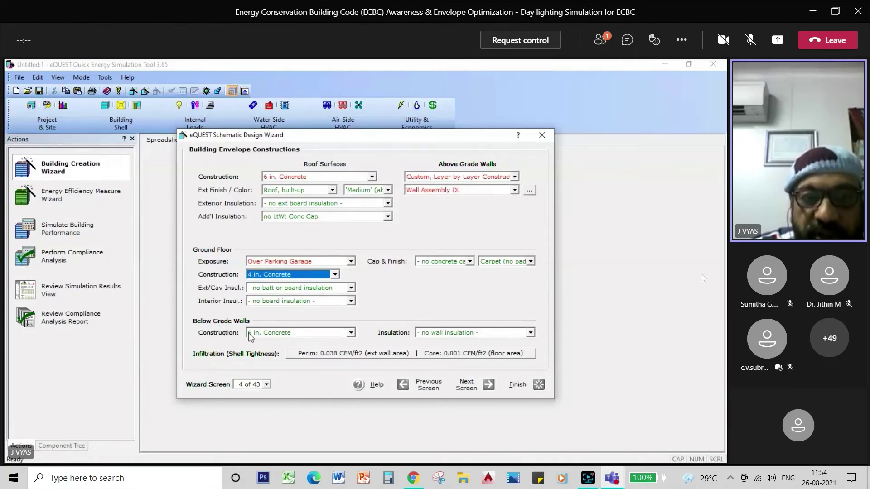
Make below-grade walls 8 in. Concrete and give the ground floor a Ceramic/Stone Tile finish
left_click(351, 332)
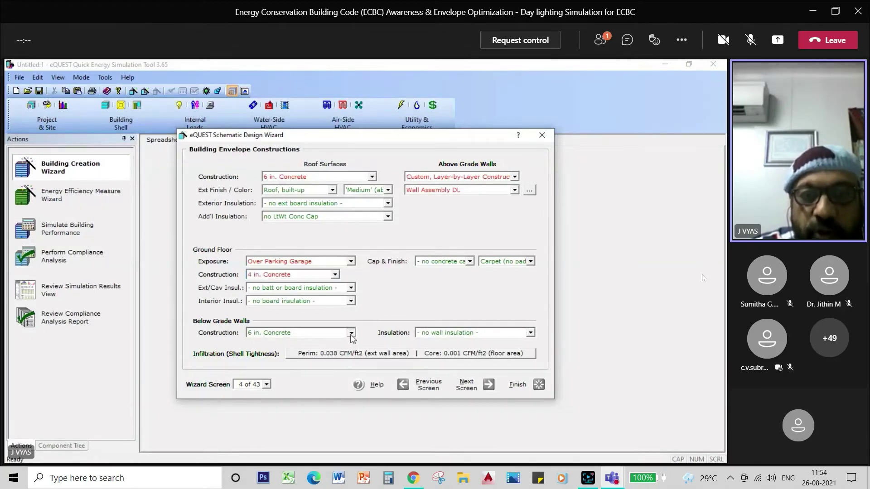
left_click(325, 349)
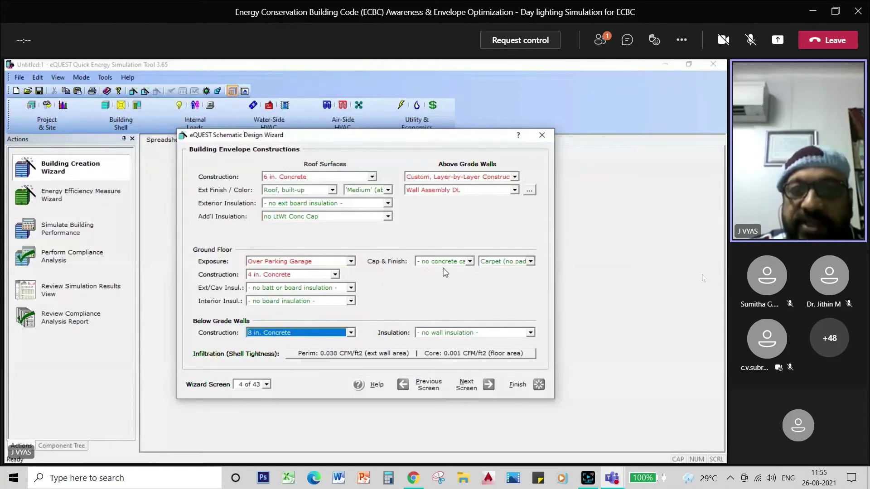
left_click(530, 261)
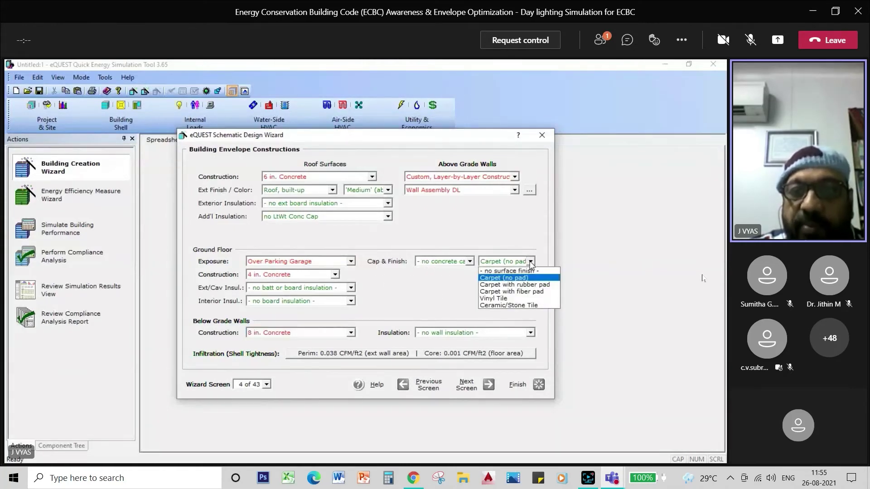
left_click(520, 306)
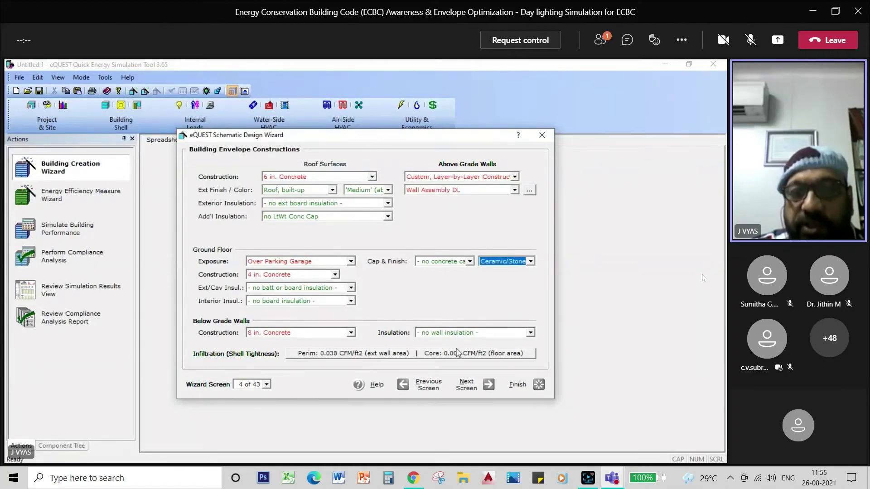
left_click(467, 386)
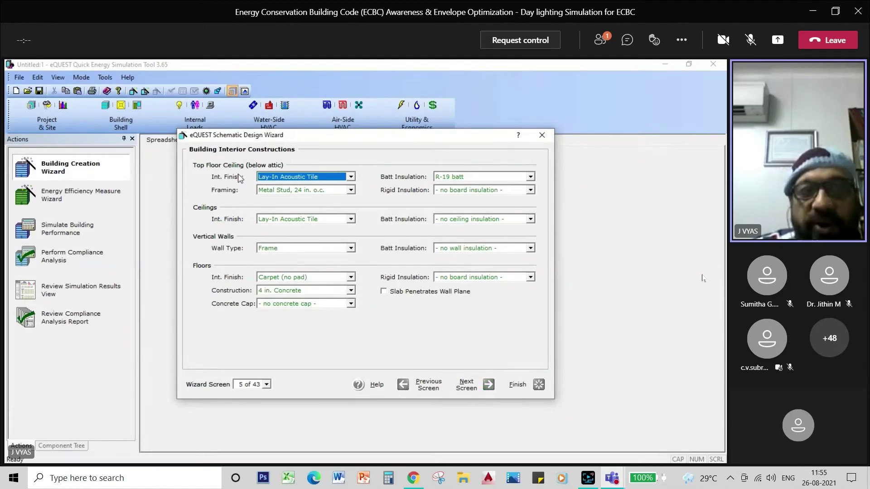
Keep Lay-In Acoustic Tile ceilings and Frame interior walls after trying Mass
left_click(350, 177)
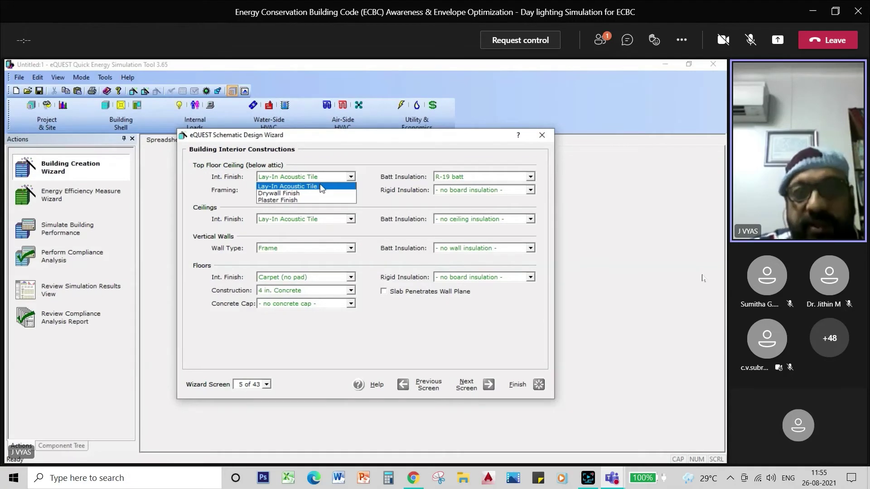
left_click(321, 187)
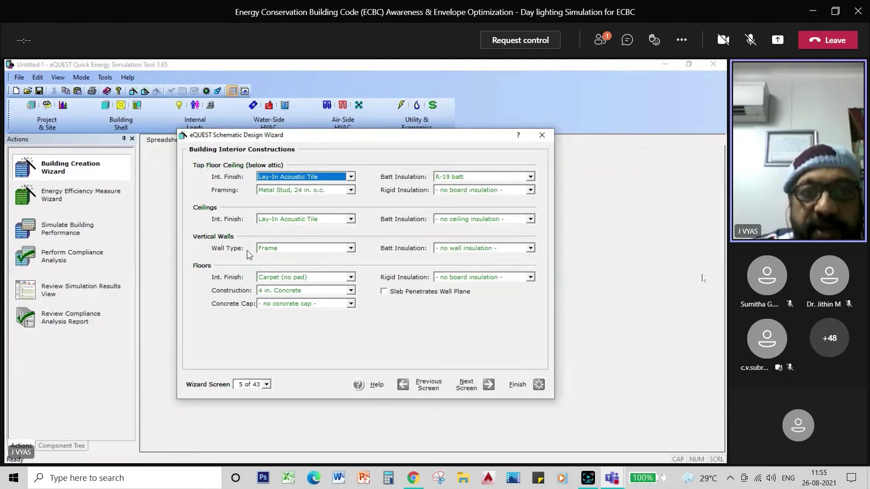
left_click(351, 248)
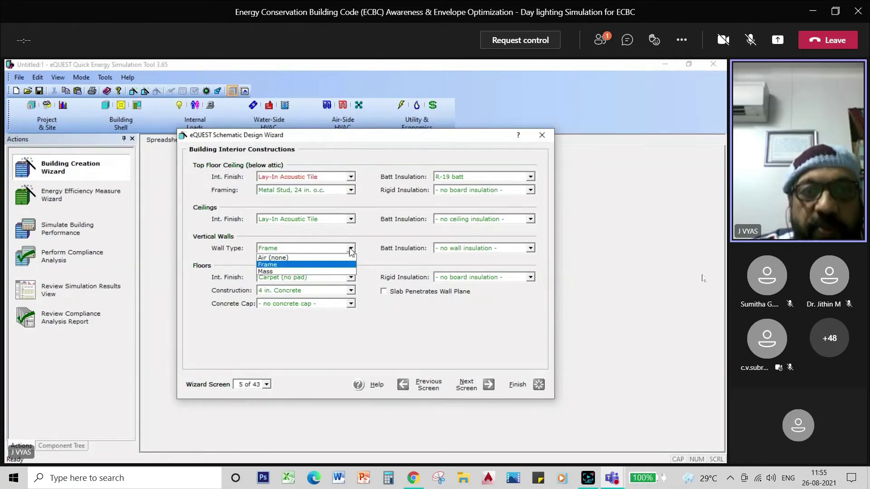
left_click(326, 272)
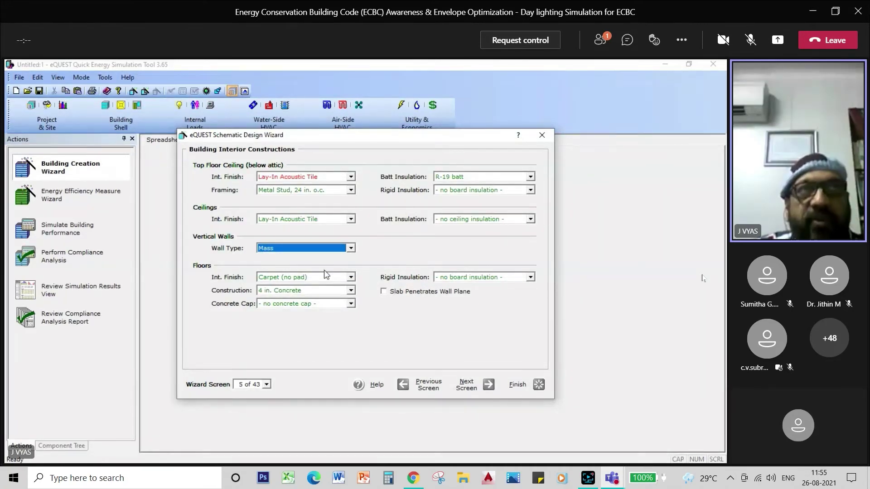
left_click(352, 249)
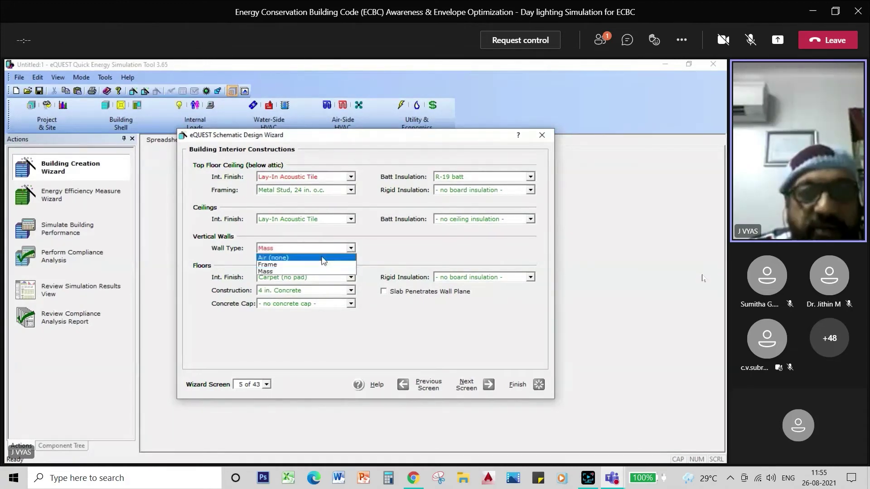
left_click(323, 265)
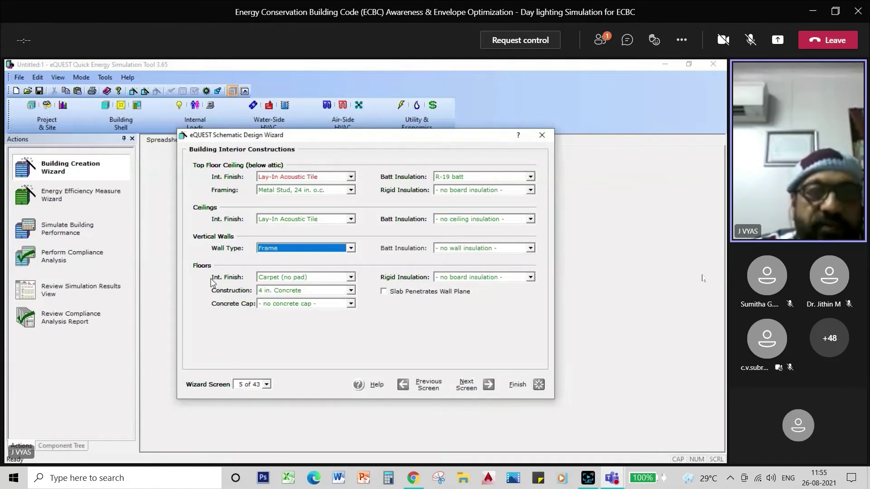
Adjust the interior floor finish and make the interior floors 6 in. Concrete
left_click(350, 277)
left_click(333, 321)
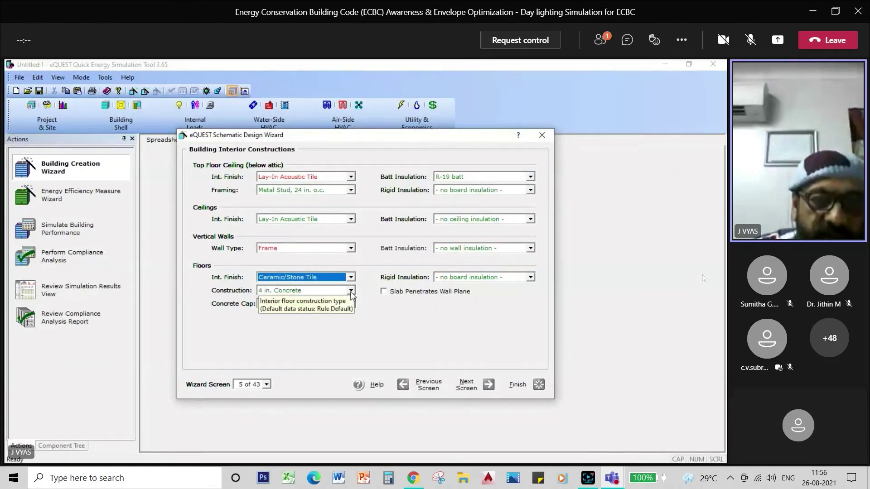
left_click(351, 290)
left_click(336, 306)
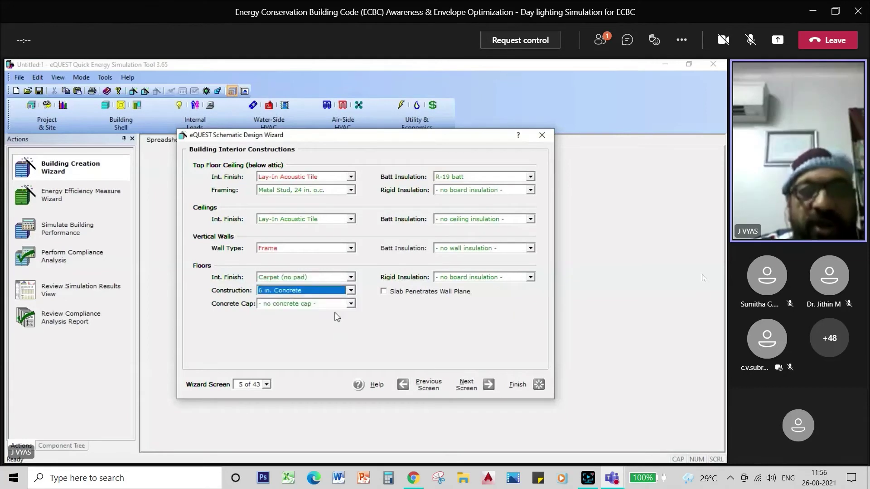
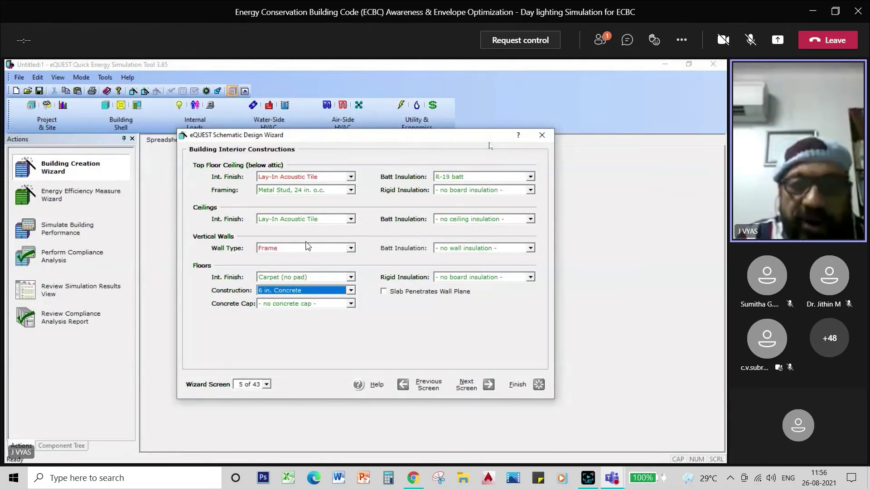
Advance the wizard from interior constructions to the Exterior Doors screen (6 of 43)
left_click(462, 384)
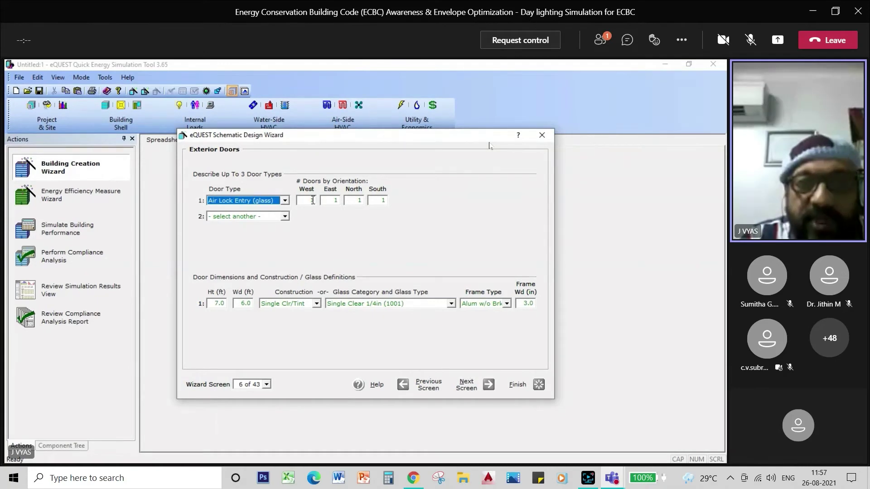
Set the air lock entry door counts to 1 west, 0 east, 1 north, 0 south
left_click(312, 200)
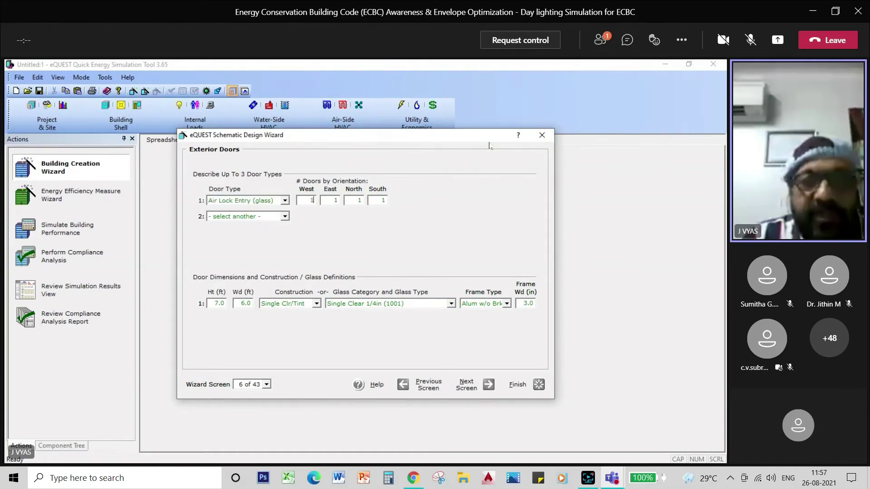
left_click(334, 200)
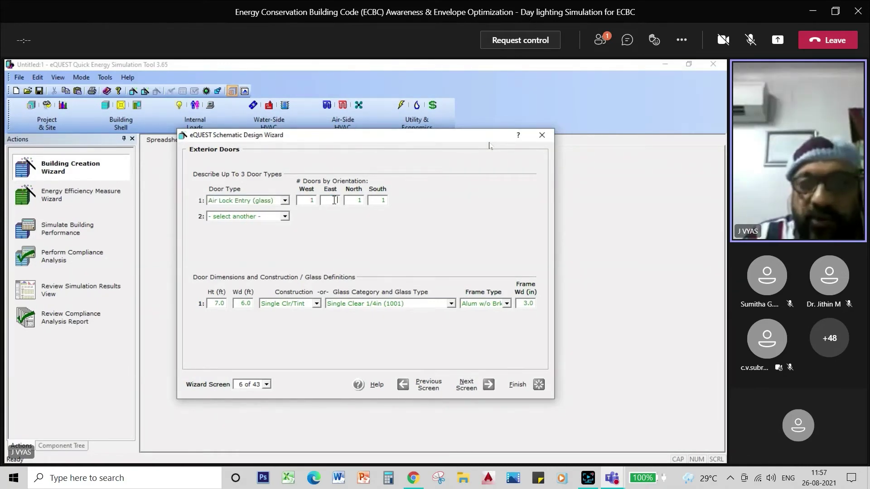
key("BackSpace")
key("Tab")
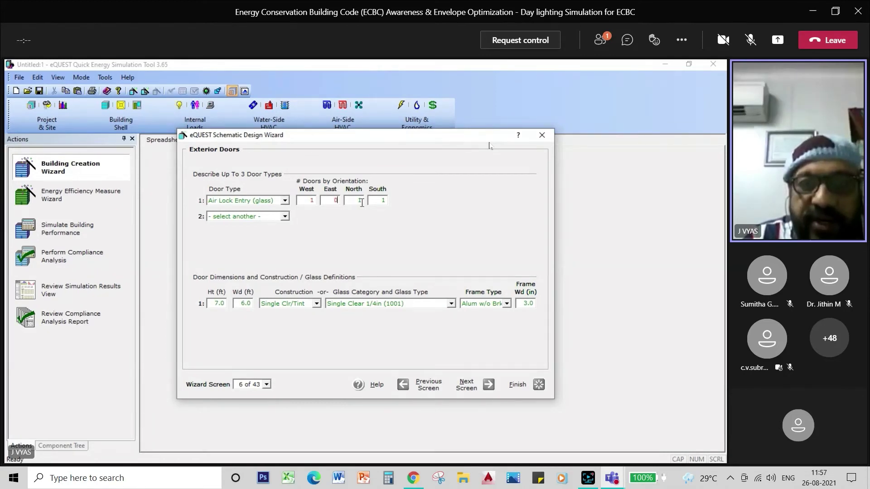
left_click(383, 200)
type("0")
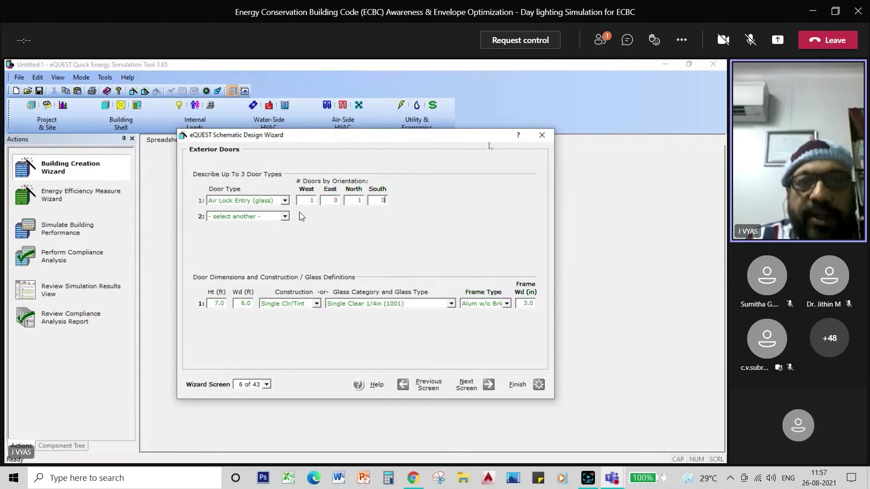
Add Opaque as the second door type with 0 west, 1 east, 2 north, 0 south
left_click(285, 217)
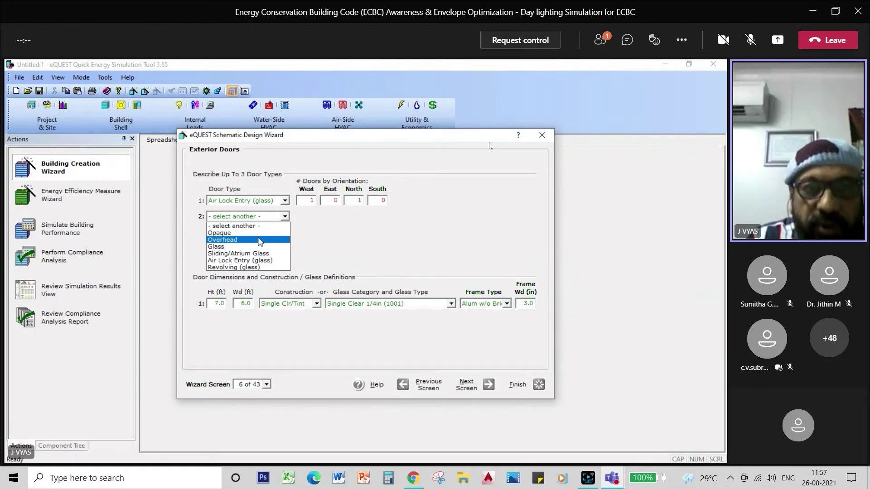
left_click(254, 233)
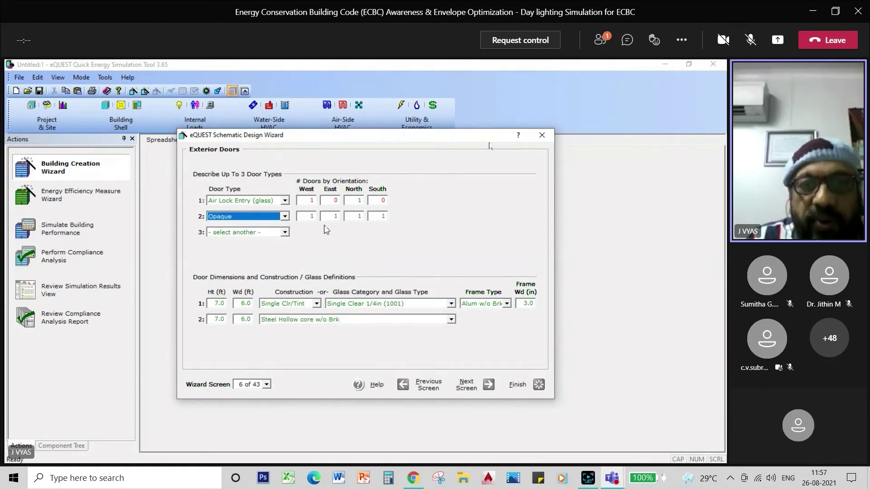
double_click(312, 217)
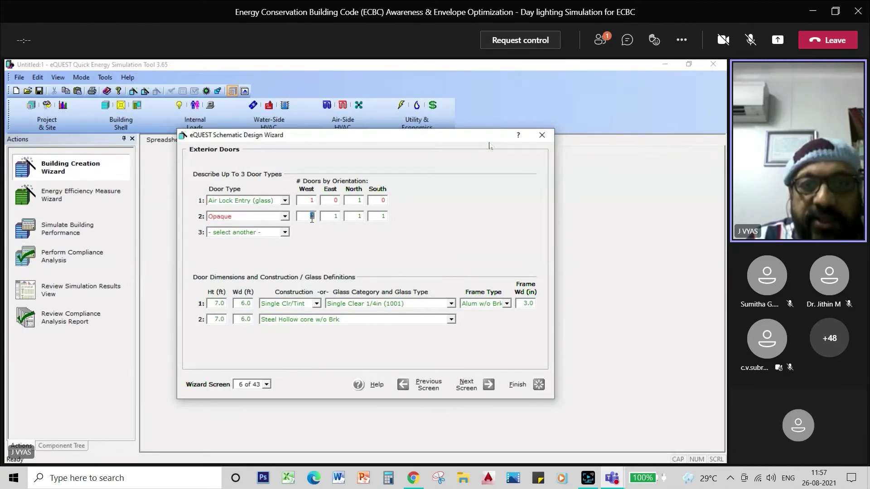
type("0")
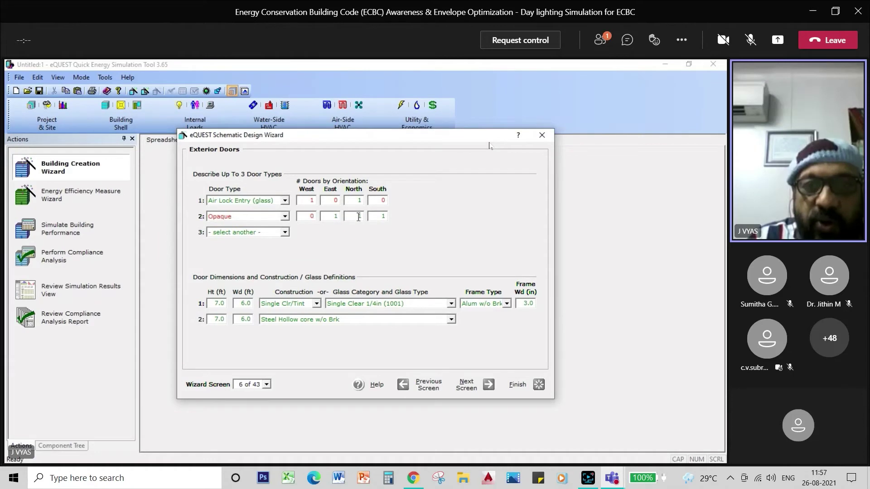
double_click(359, 217)
type("2")
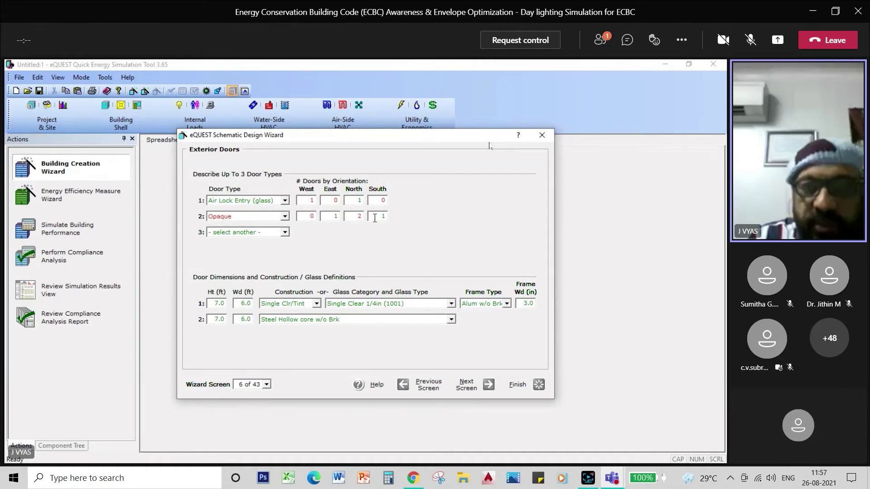
left_click(382, 218)
type("0")
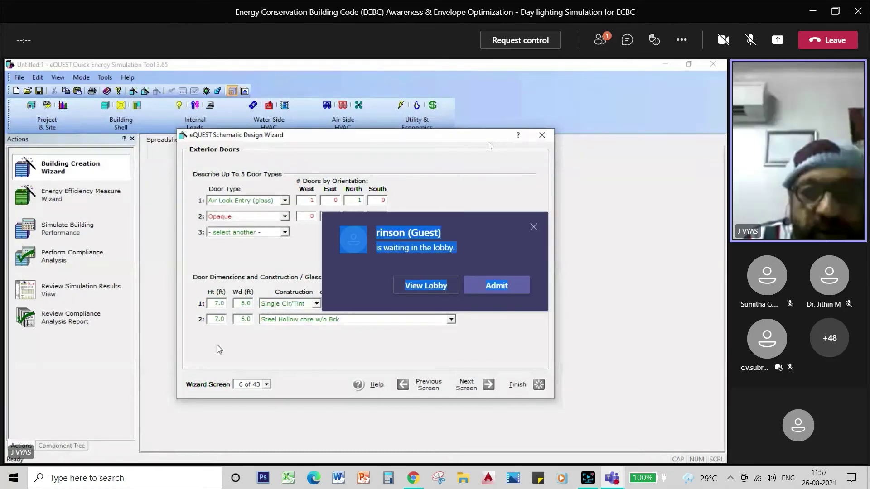
Make the air lock door 8 ft by 5 ft with Single Clear Low Iron 1/8in glass and Wood/Vinyl frame
double_click(217, 304)
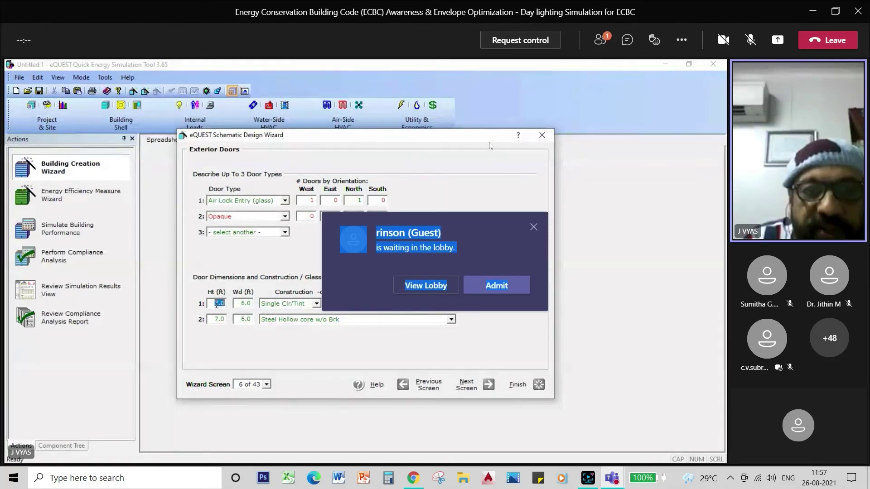
type("8")
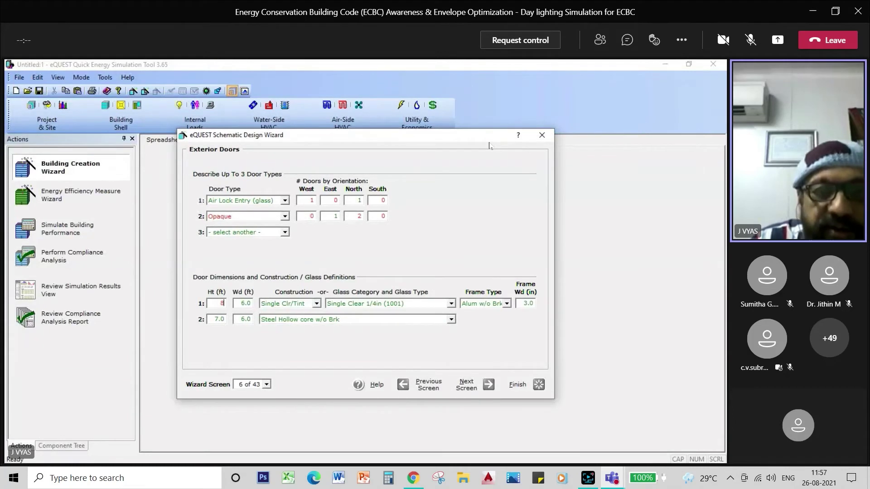
double_click(246, 303)
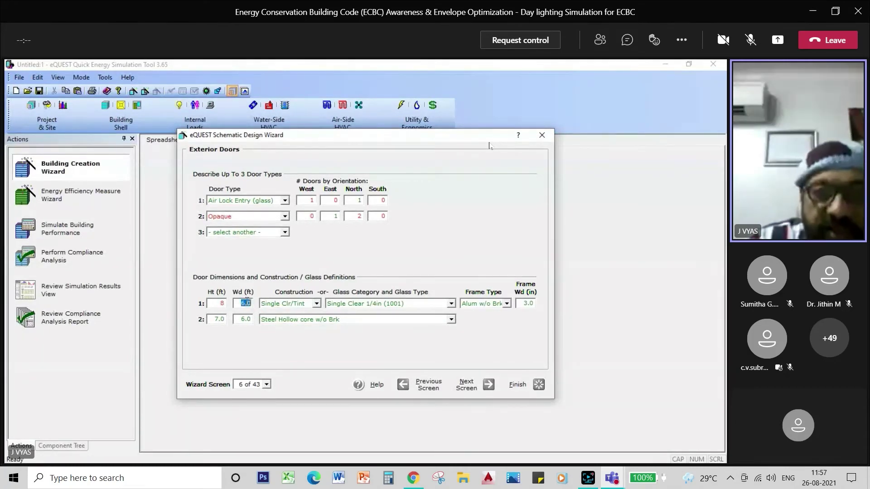
type("5")
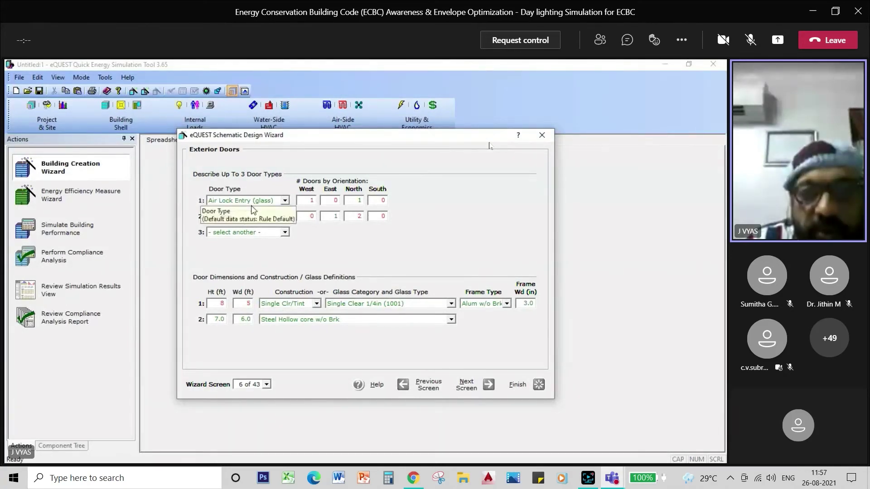
left_click(316, 304)
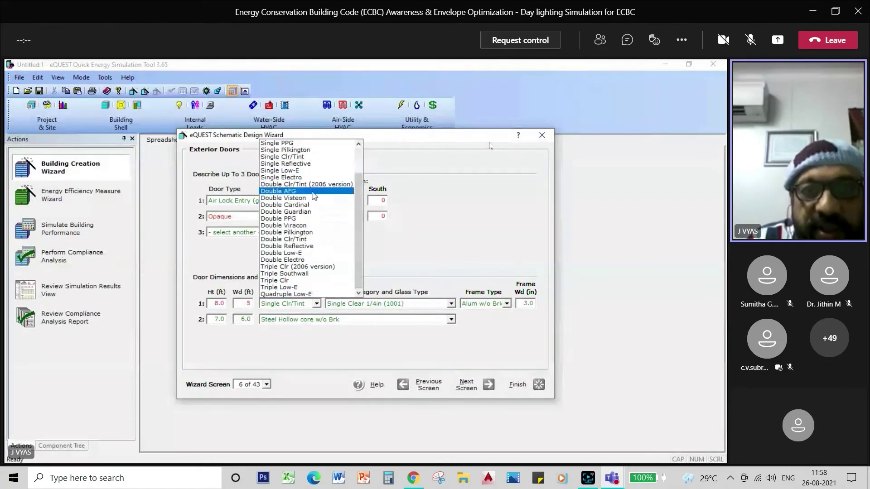
left_click(313, 158)
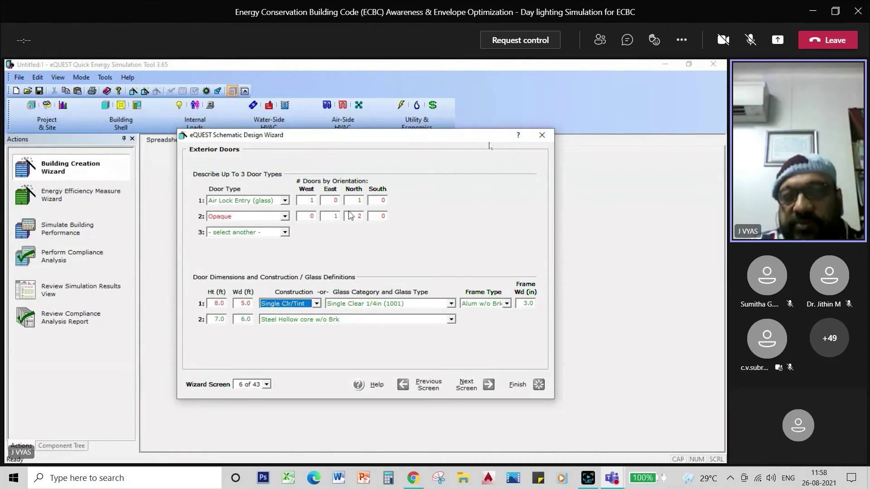
left_click(452, 305)
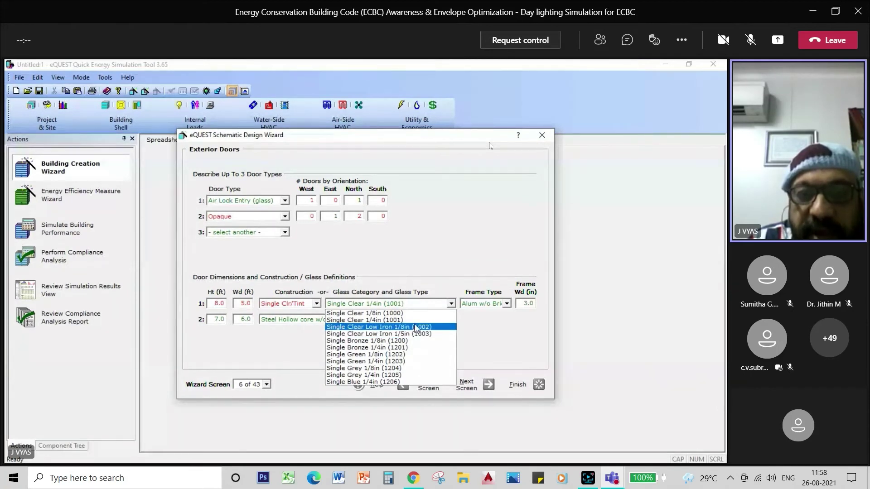
left_click(416, 327)
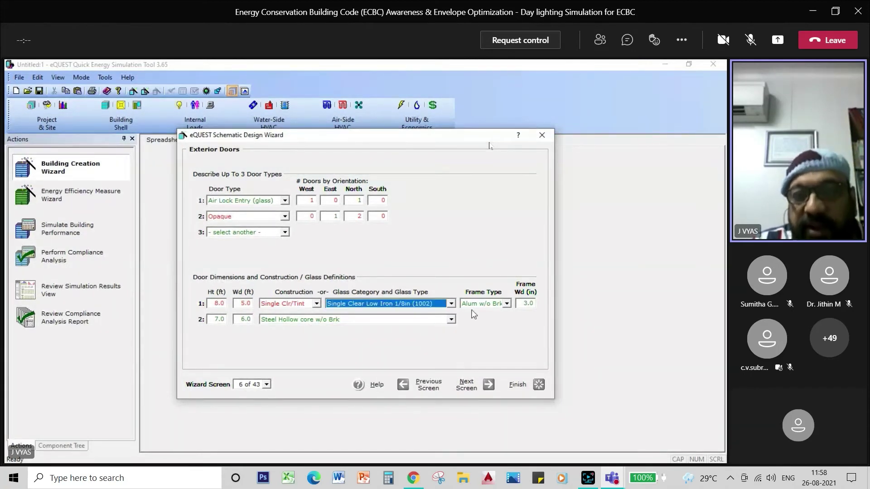
left_click(505, 311)
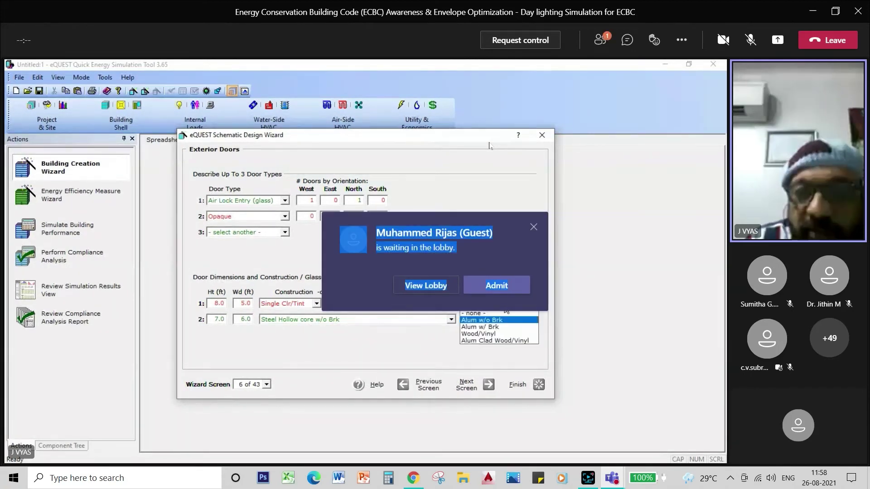
left_click(500, 336)
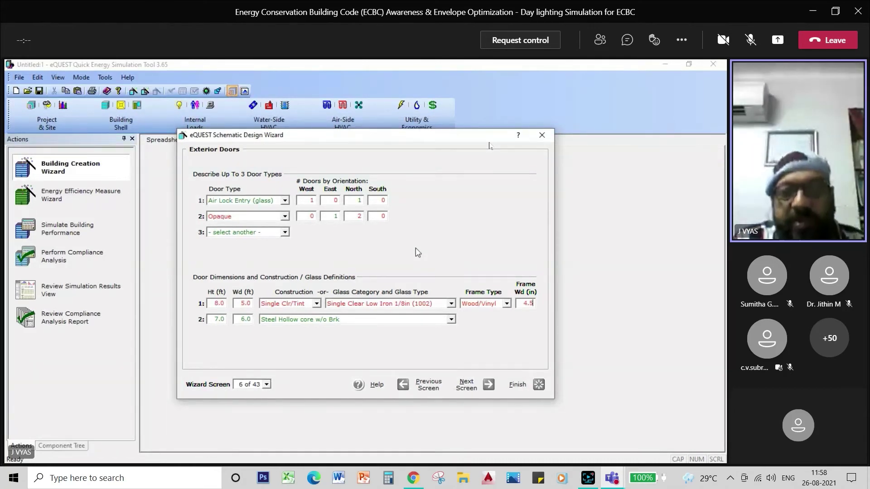
Change the opaque door height to 4 ft
left_click(219, 320)
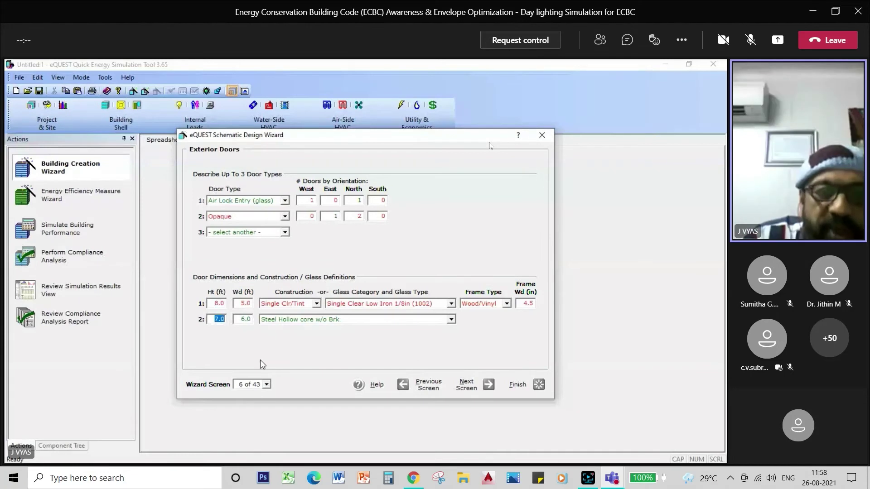
type("4")
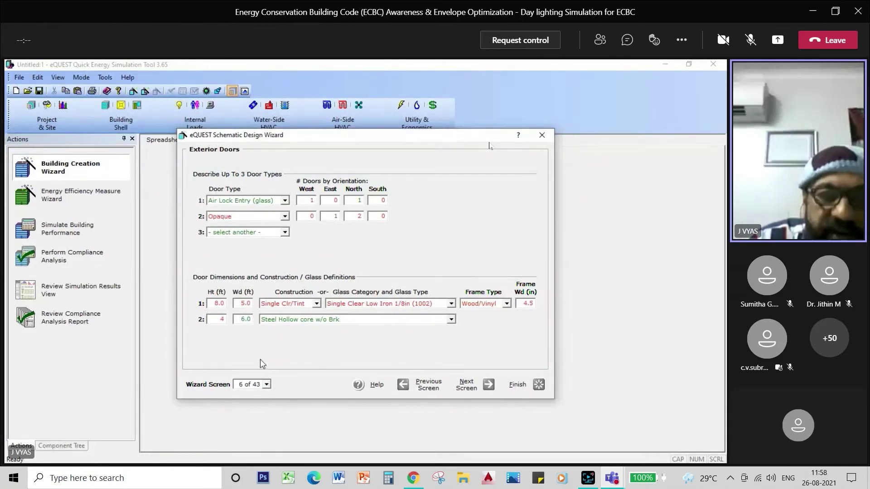
left_click(248, 319)
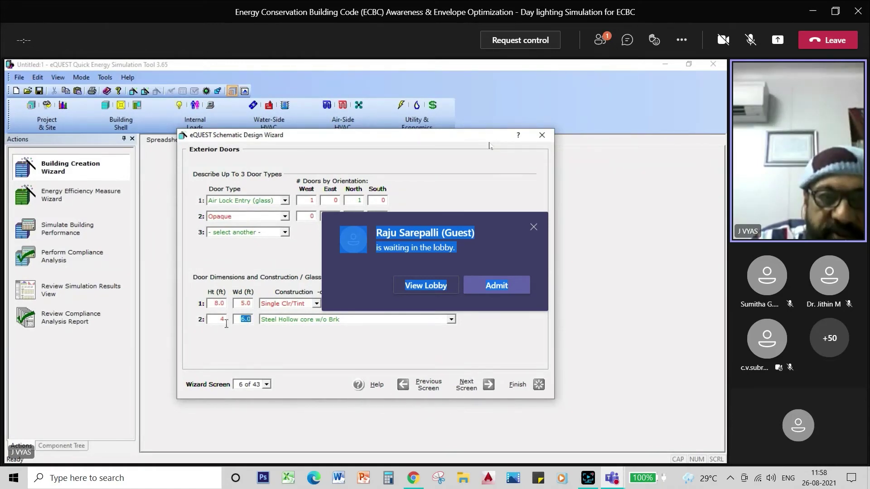
Advance past Exterior Windows, accepting the range warning, to the Shades and Blinds screen (8 of 43)
left_click(515, 286)
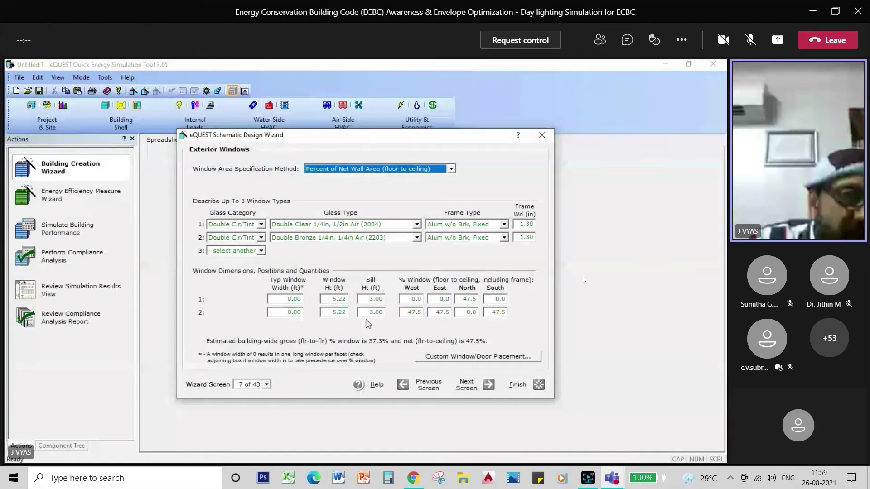
left_click(471, 385)
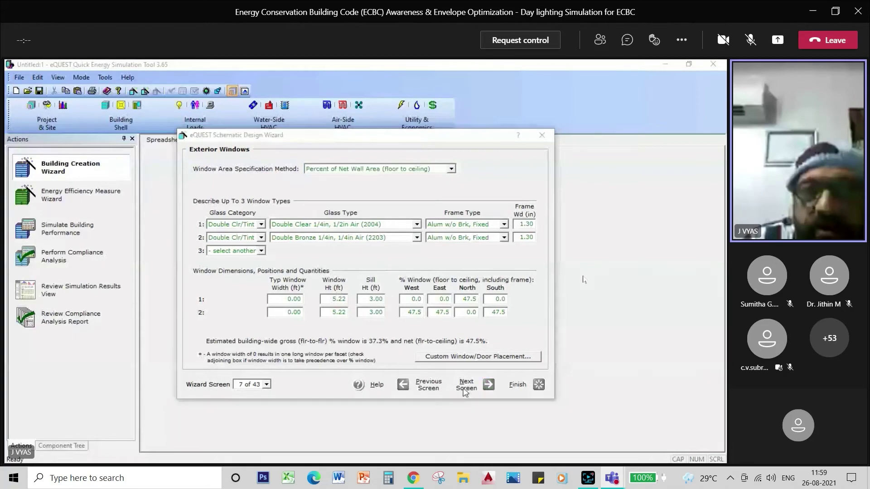
left_click(436, 326)
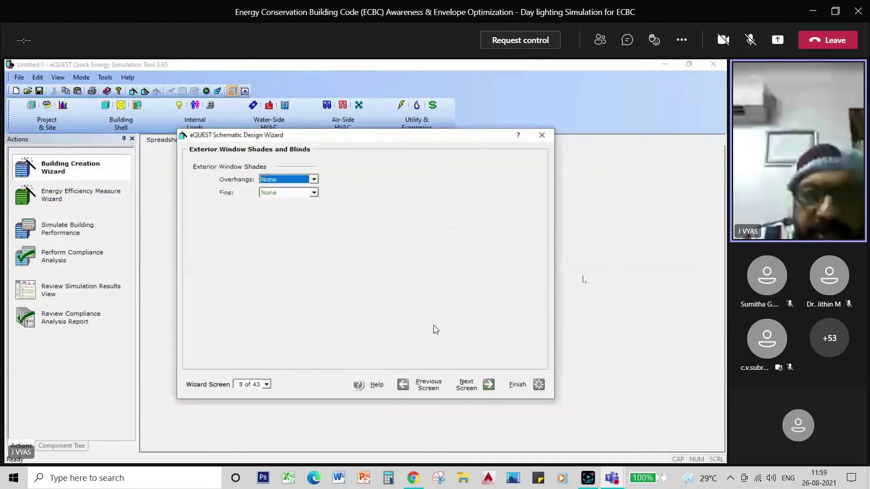
left_click(314, 179)
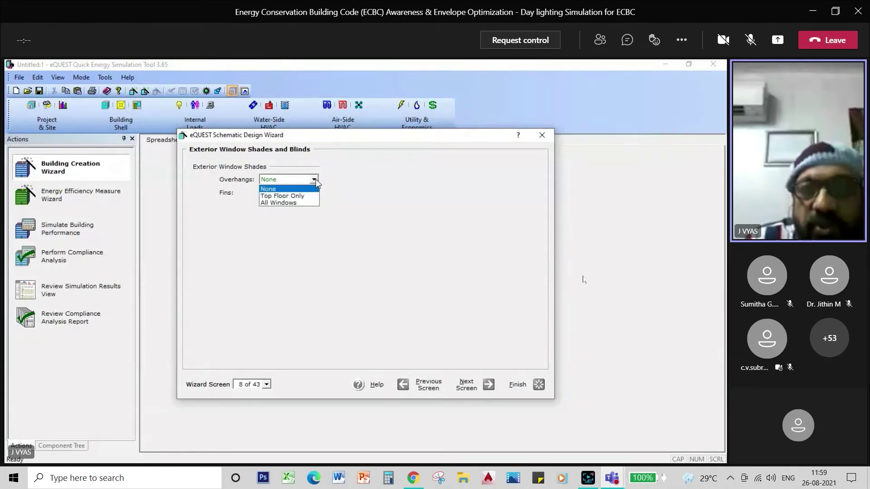
Apply overhangs to all windows: 2 ft west, 2 ft east, 4 ft south
left_click(307, 204)
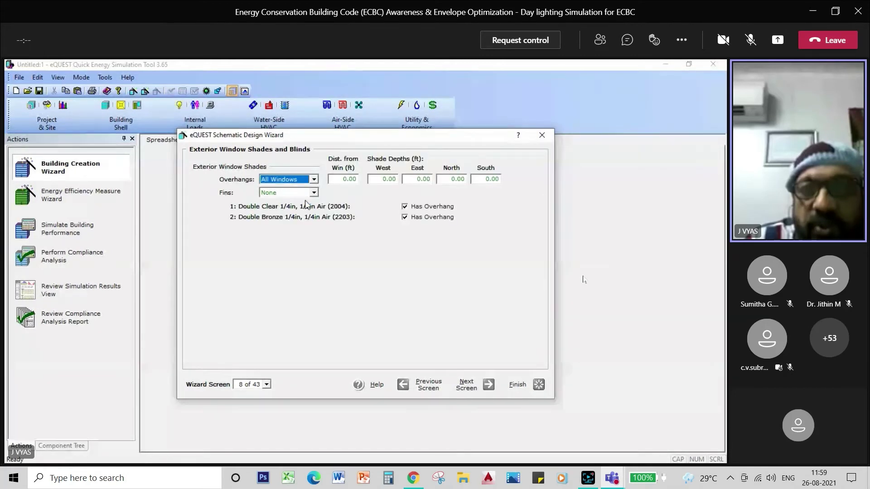
left_click(388, 179)
type("2")
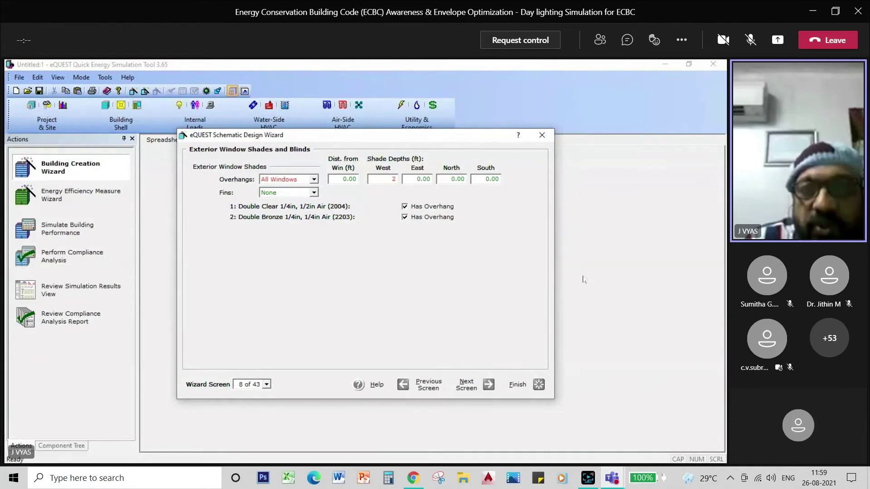
left_click(422, 179)
type("2")
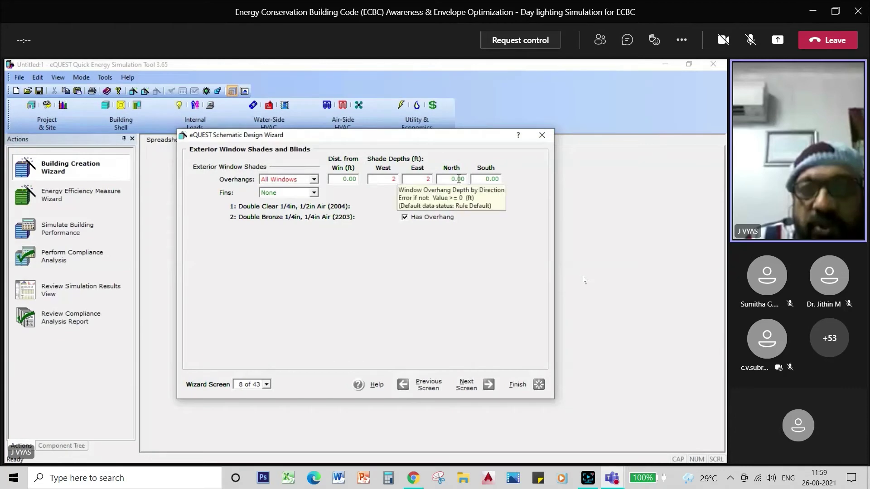
left_click(493, 180)
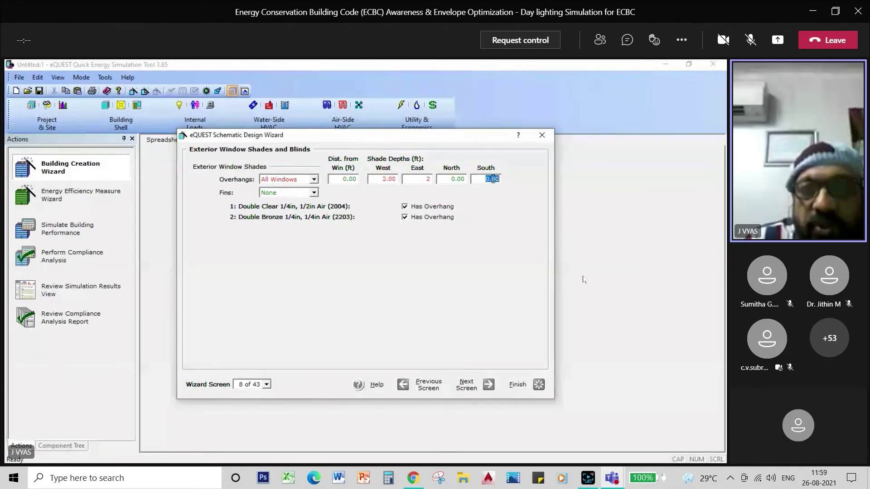
type("4")
Add 0.5 ft west and east fins to all windows and continue to Roof Skylights
left_click(314, 193)
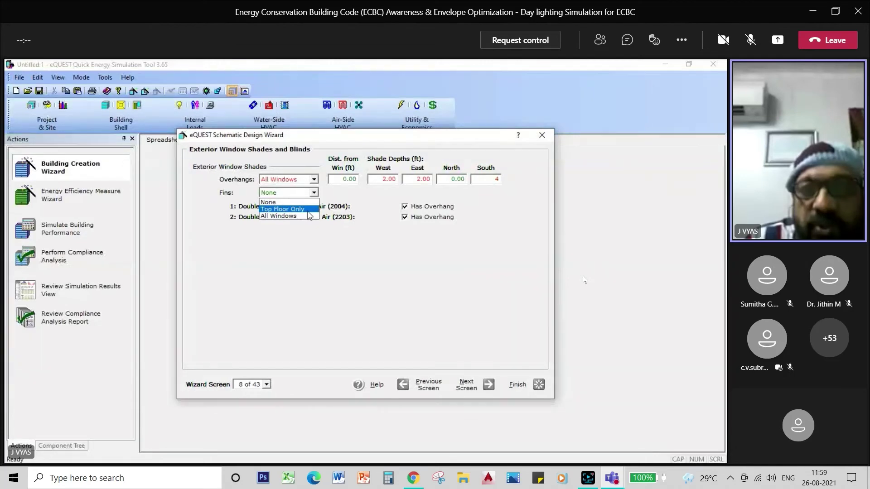
left_click(308, 216)
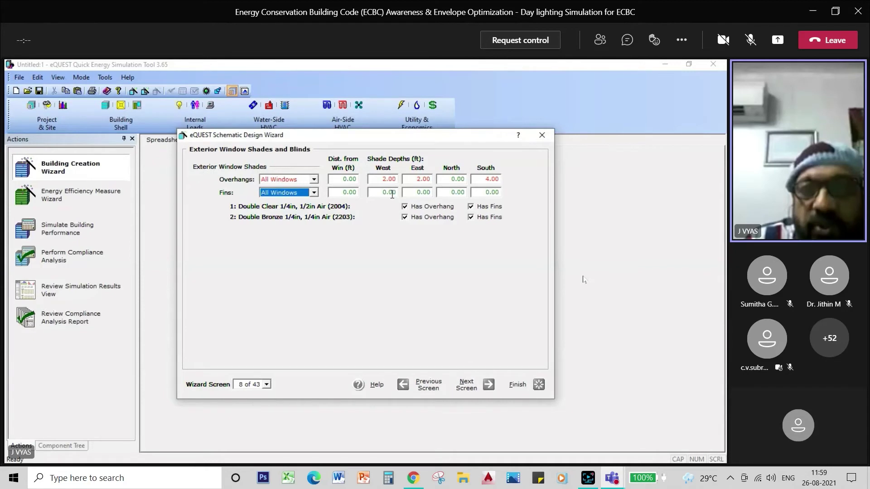
double_click(393, 193)
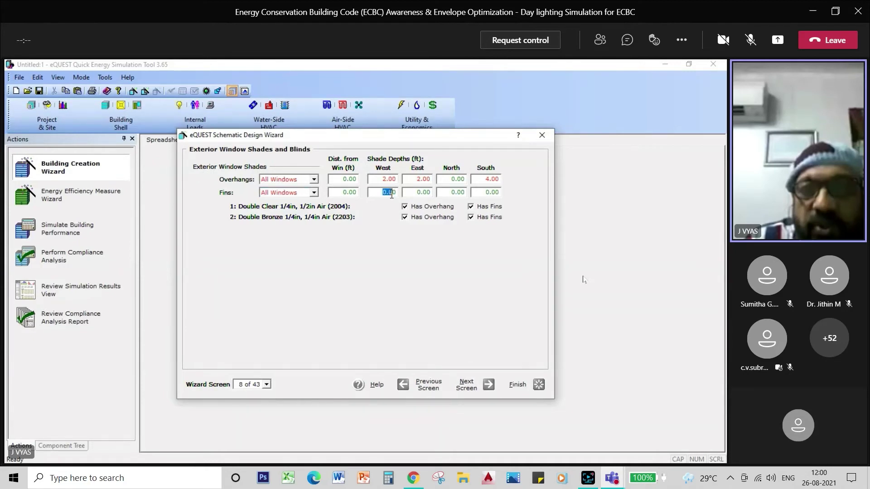
type(".50")
double_click(418, 192)
type(".")
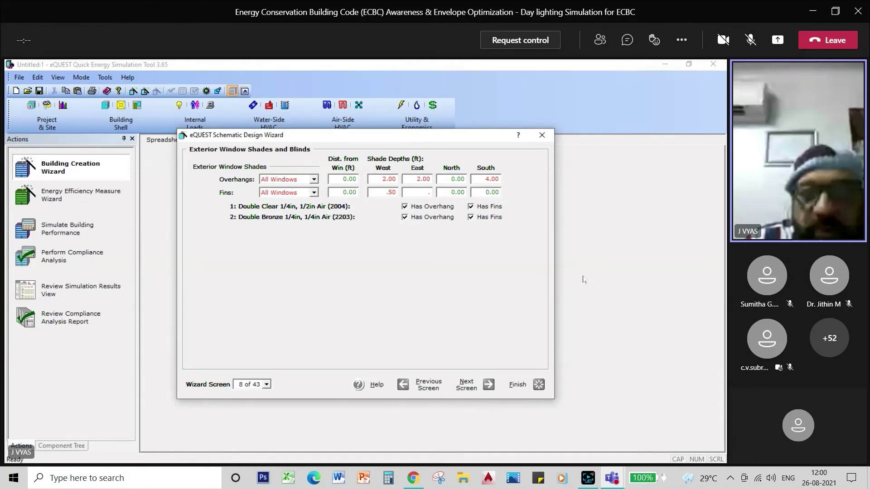
type("5")
left_click(464, 386)
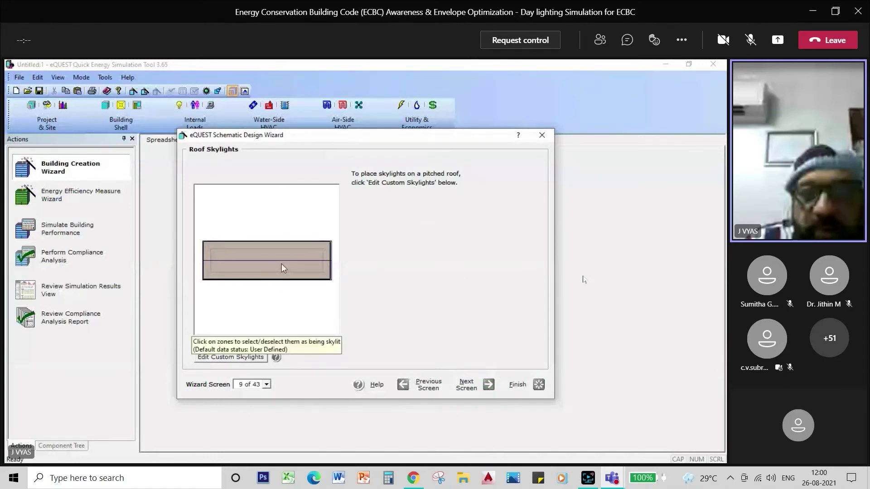
Advance from Roof Skylights to the Activity Areas Allocation screen (13 of 43)
left_click(469, 387)
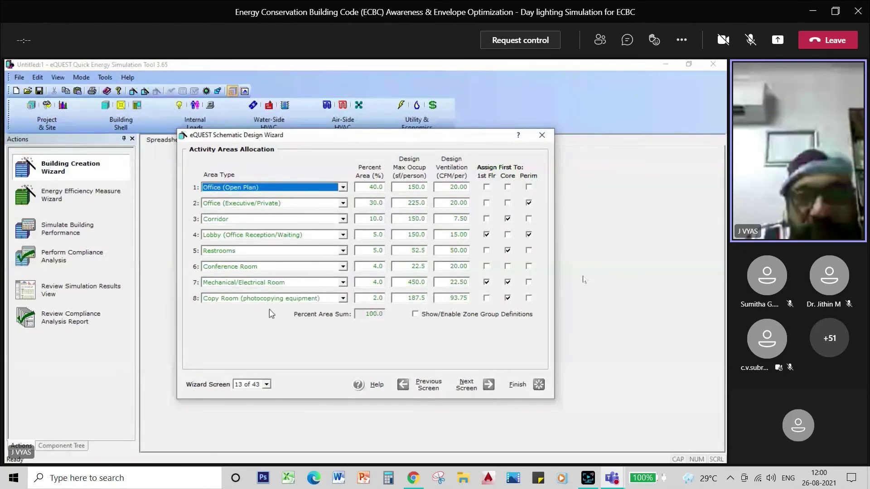
Change row 8's area type to Unknown
left_click(343, 299)
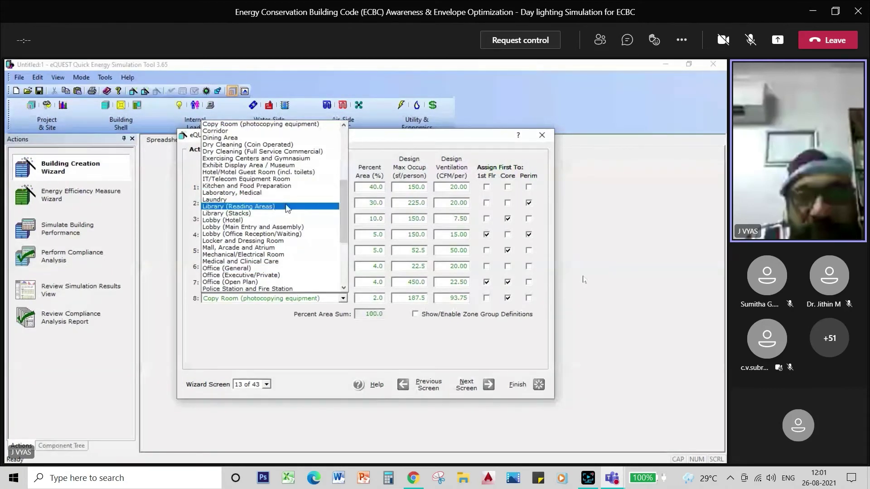
left_click(343, 273)
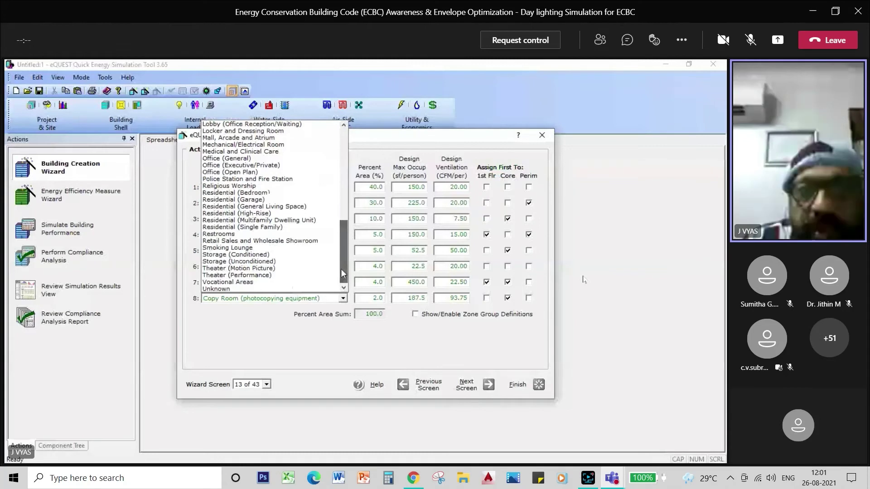
left_click(250, 288)
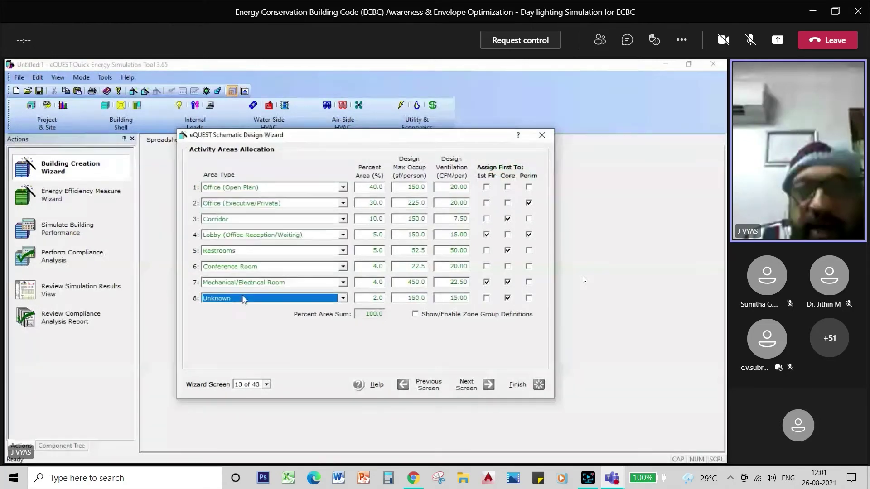
Set open-plan office to 60% and private office to 10% of the floor area
left_click(378, 188)
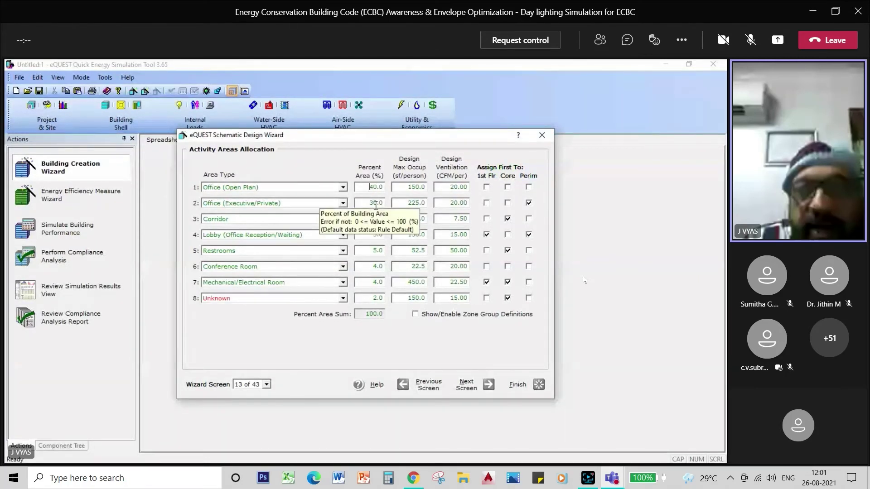
key("Delete")
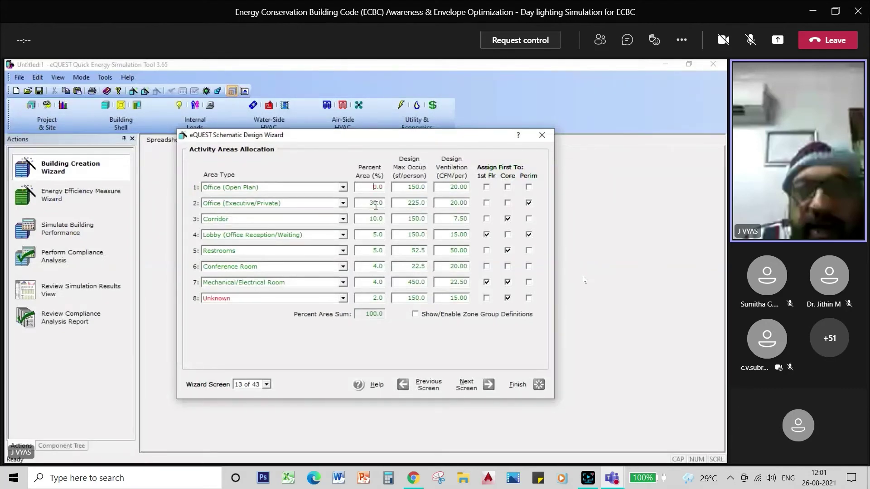
type("6")
left_click(376, 203)
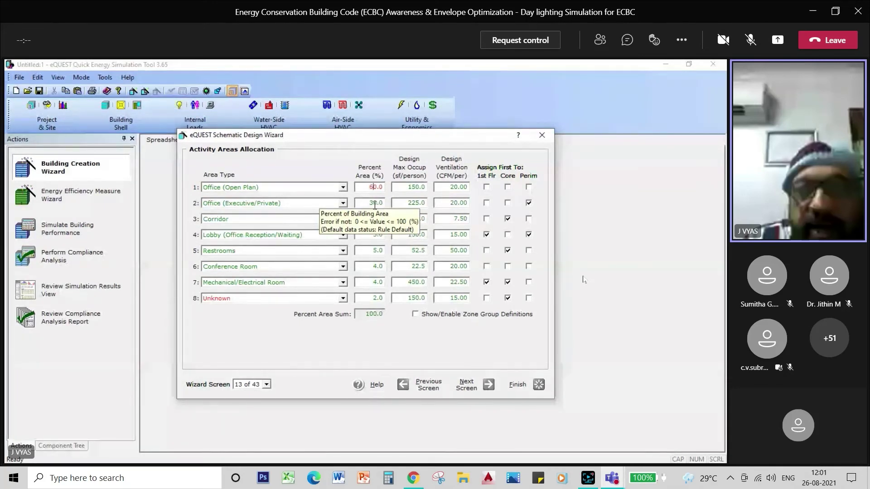
left_click_drag(369, 203, 375, 205)
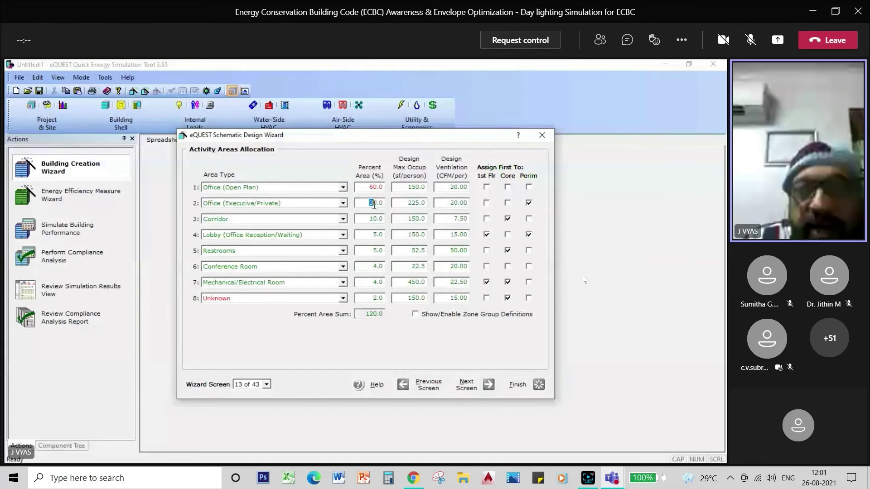
type("1")
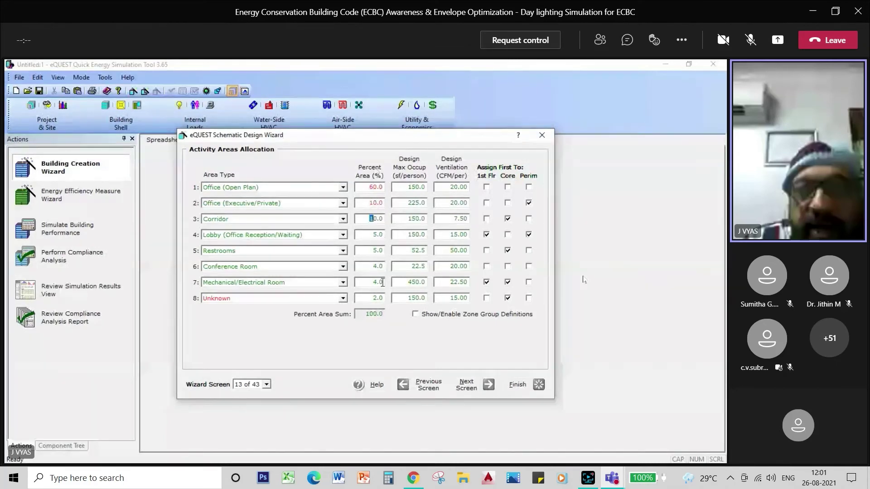
left_click_drag(370, 219, 374, 220)
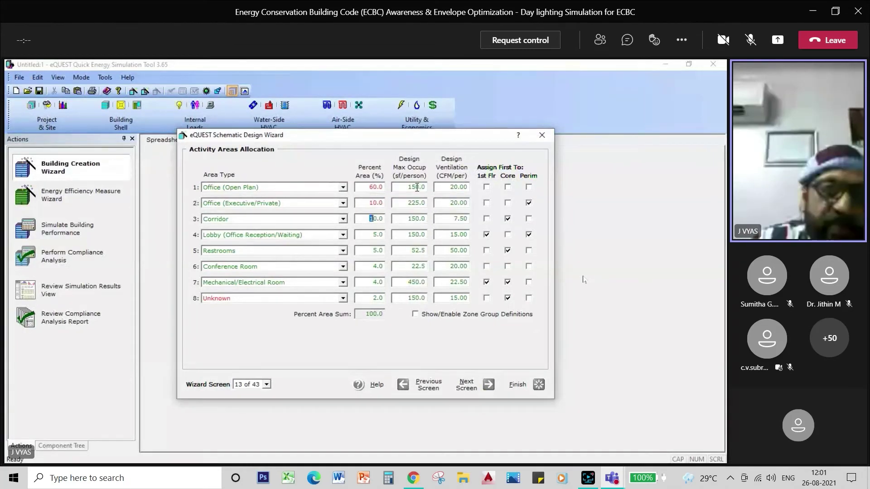
Set occupancy densities to 100 sf/person for open-plan and 180 for private office
left_click(417, 187)
type("100")
key("Tab")
type("180")
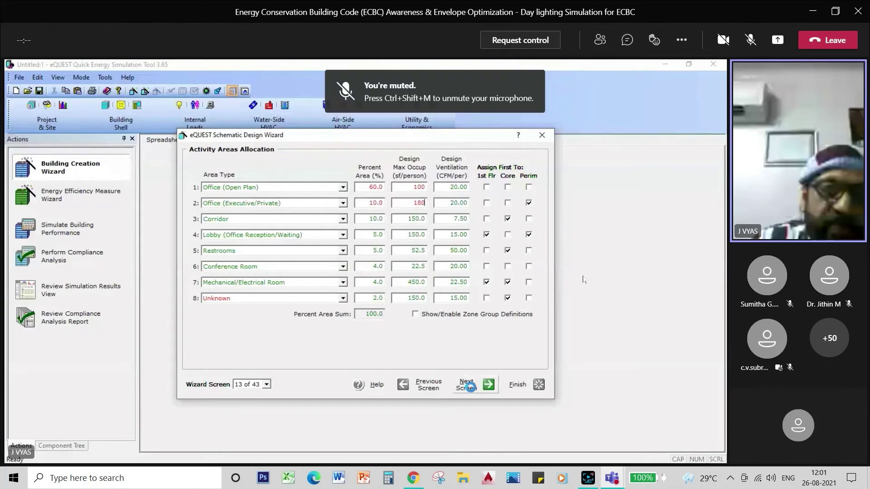
Step through screens 14–16 of occupied and unoccupied loads to Main Schedule Information (17 of 43)
left_click(470, 387)
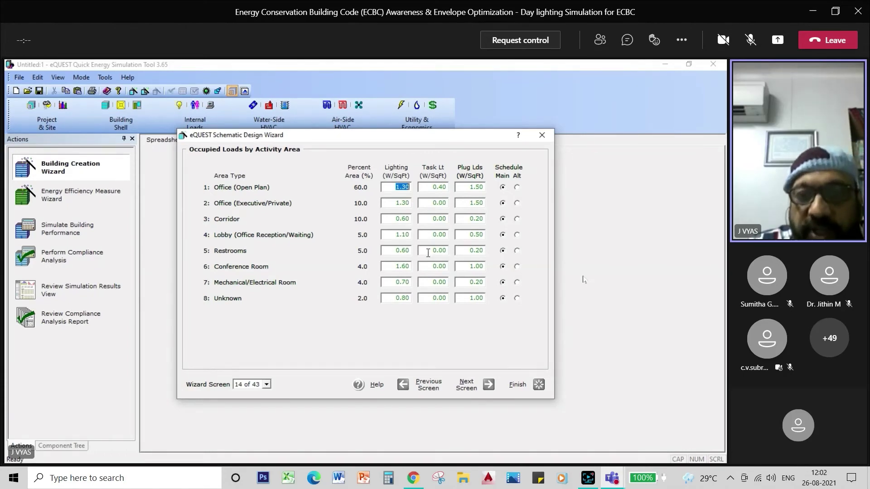
left_click(467, 385)
left_click(469, 388)
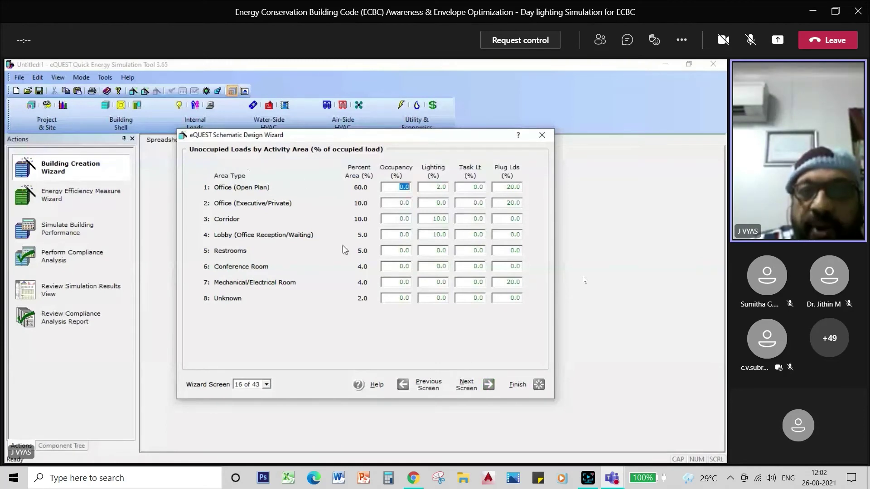
left_click(464, 390)
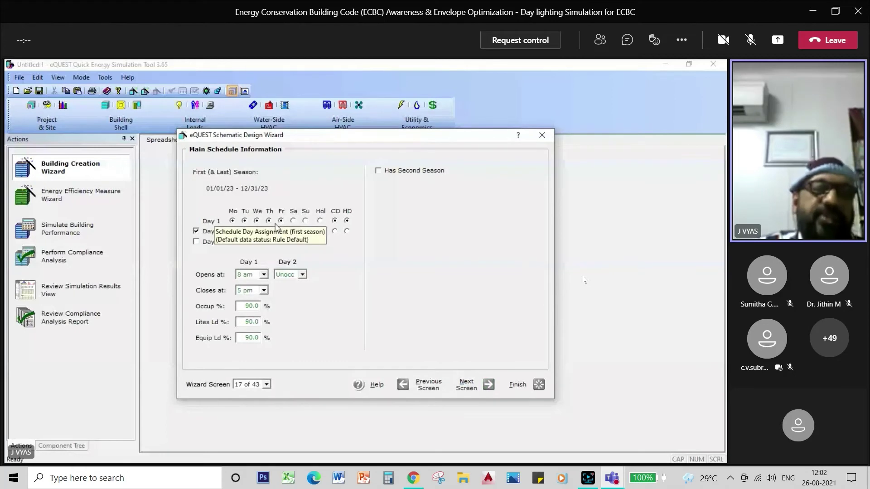
Set Day 1 to open at 10 am and close at 6 pm, then continue to HVAC System Definitions
left_click(263, 276)
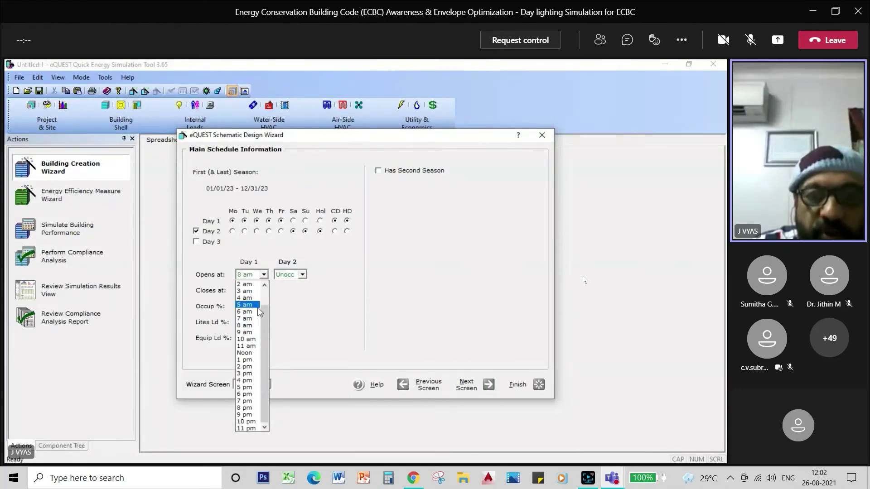
left_click(258, 340)
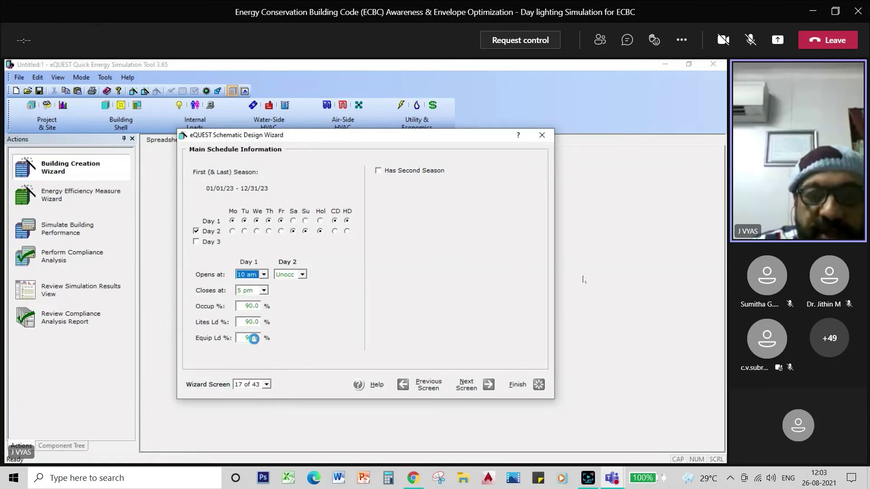
left_click(264, 291)
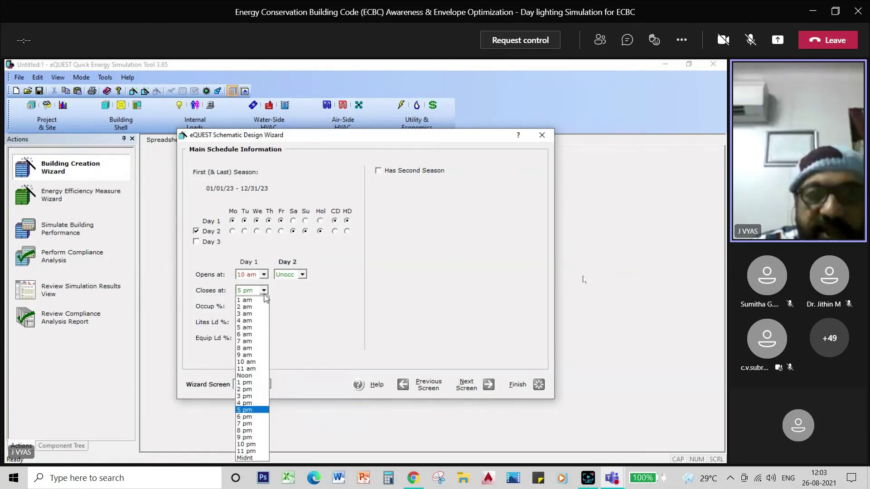
left_click(247, 416)
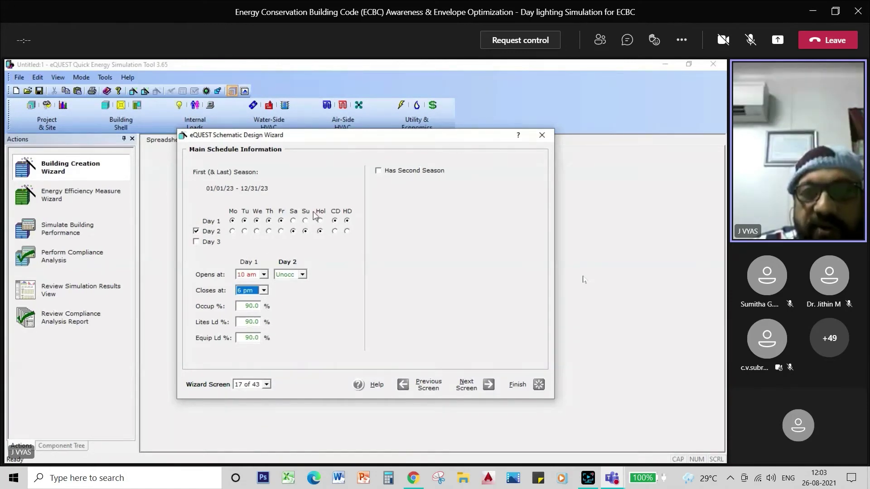
left_click(466, 386)
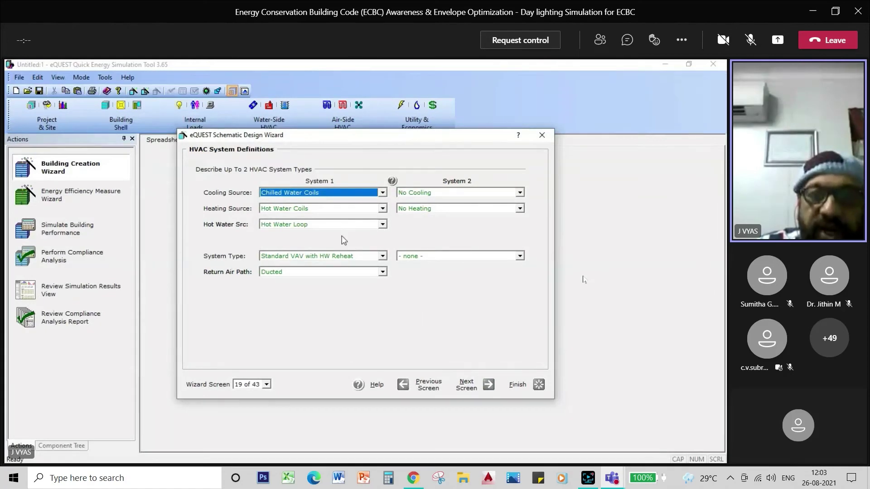
Advance through the HVAC zone temperature, fan, fan schedule and deck reset screens
left_click(466, 387)
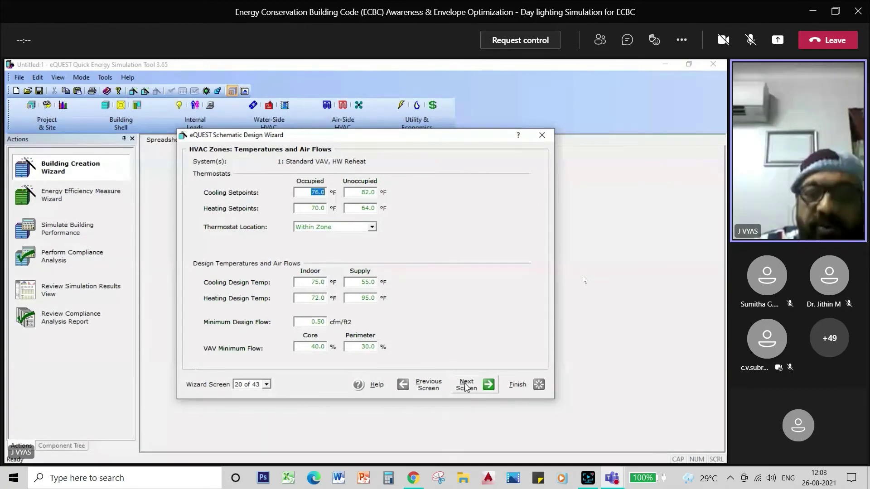
left_click(467, 386)
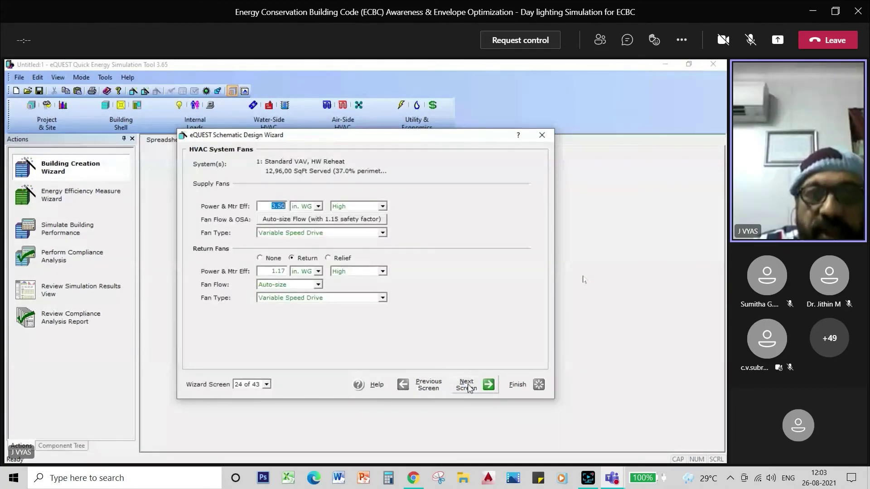
left_click(468, 387)
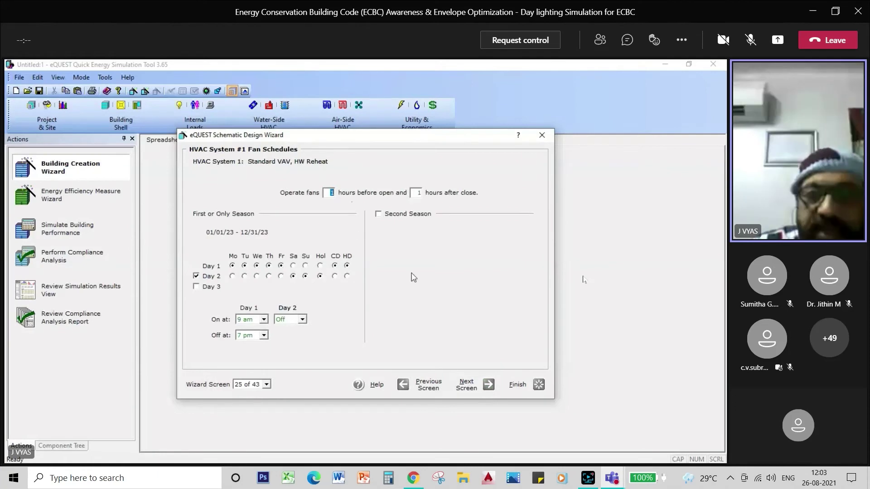
left_click(467, 385)
left_click(466, 385)
left_click(467, 385)
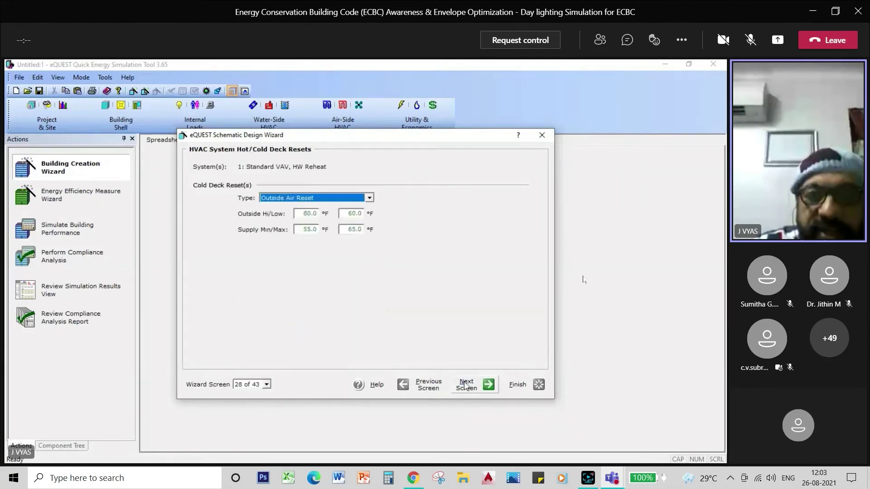
left_click(467, 385)
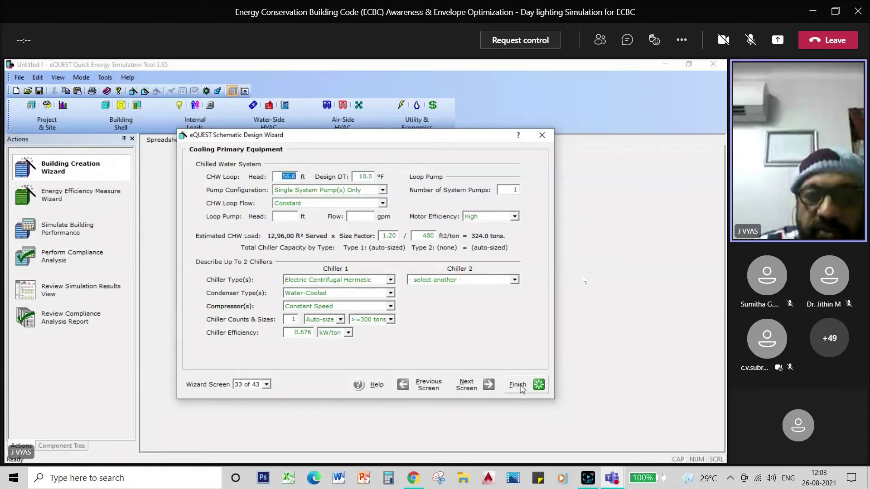
Continue past cooling, heating and domestic water heating screens to Project Information (43 of 43)
left_click(469, 390)
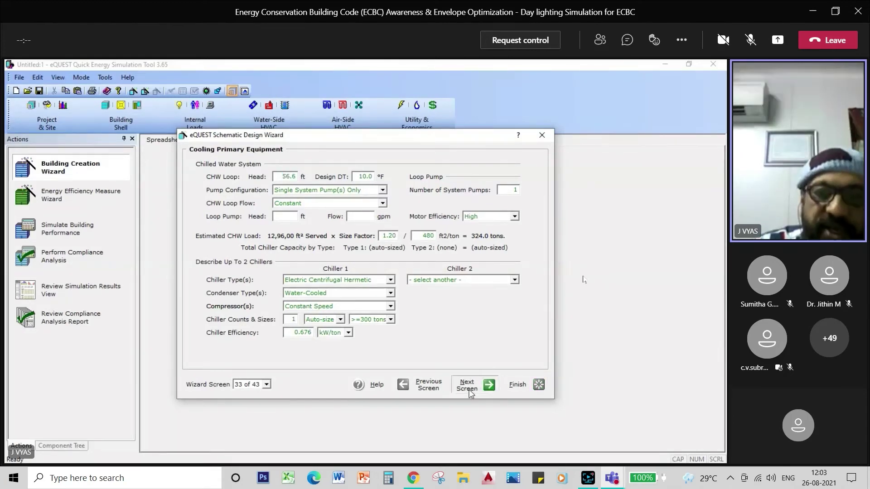
left_click(469, 391)
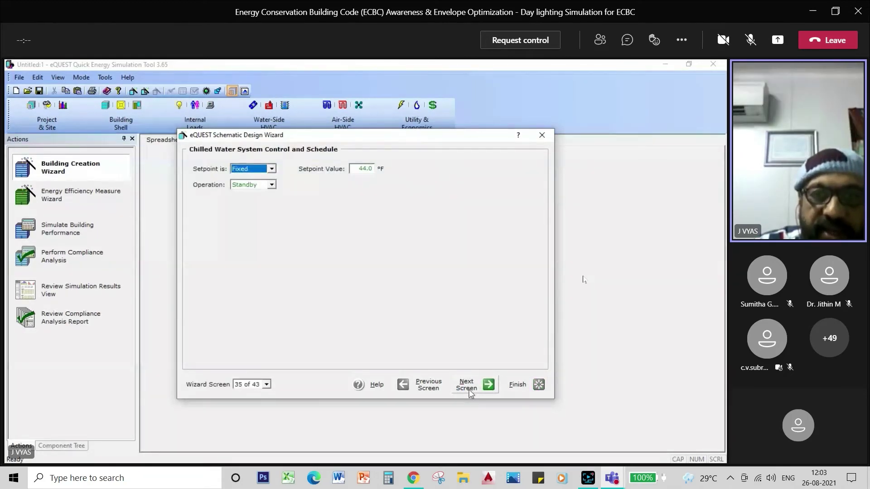
left_click(469, 390)
left_click(469, 390)
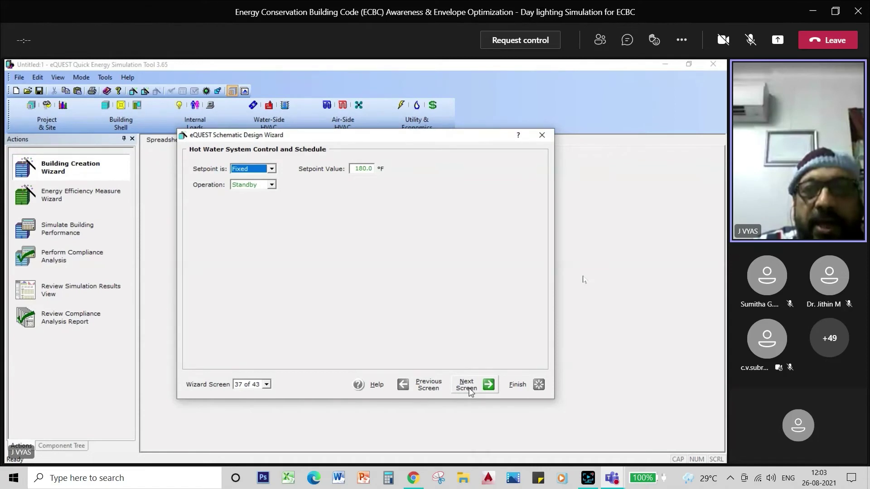
left_click(469, 391)
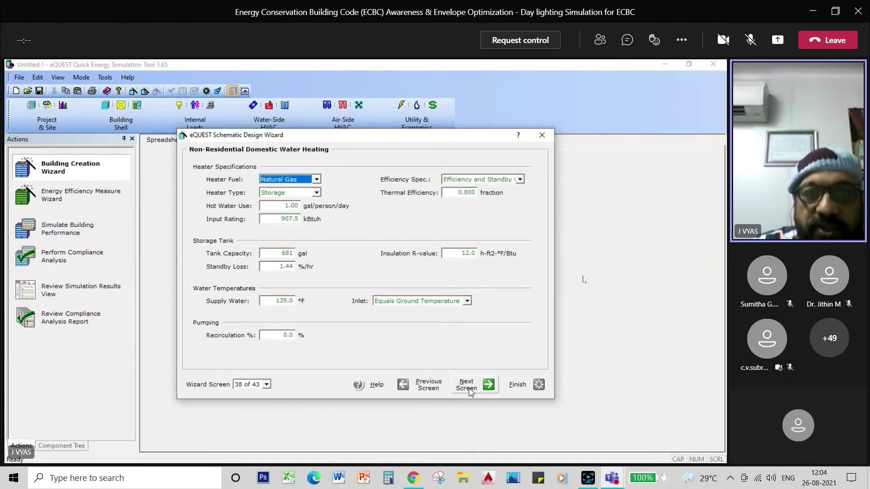
left_click(469, 391)
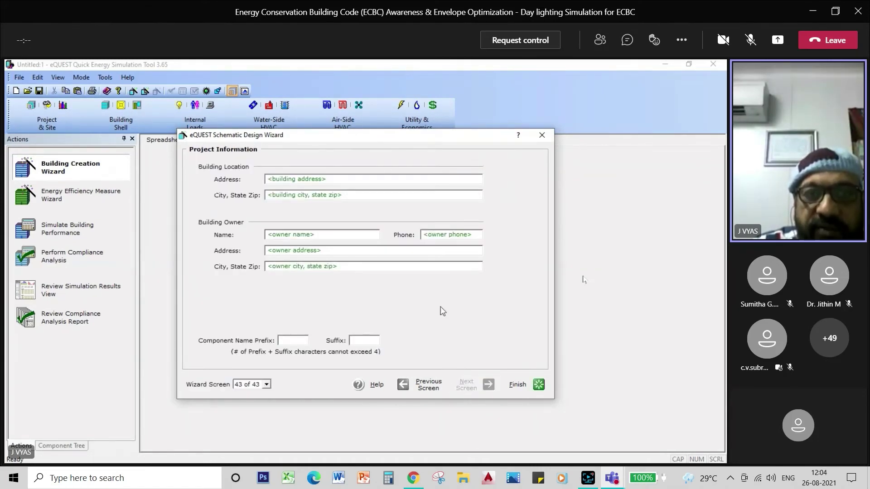
Enter the building's street address and city, the owner's name, address and city, then finish the wizard
left_click(329, 180)
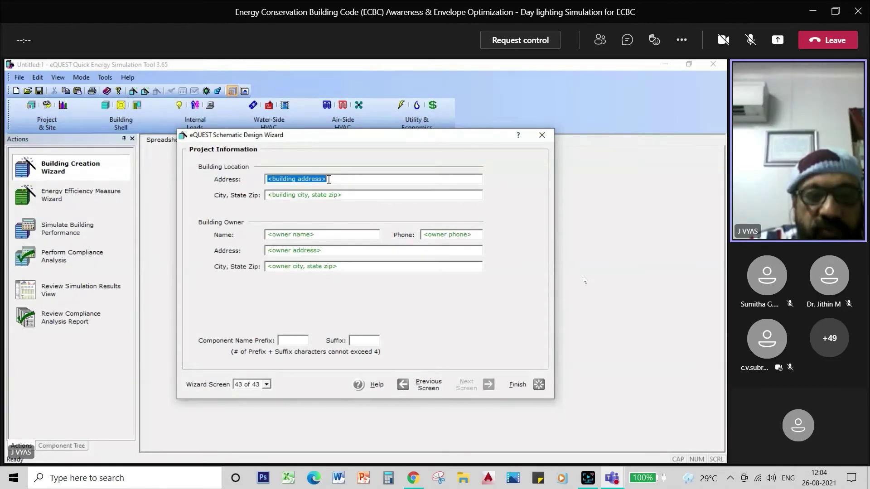
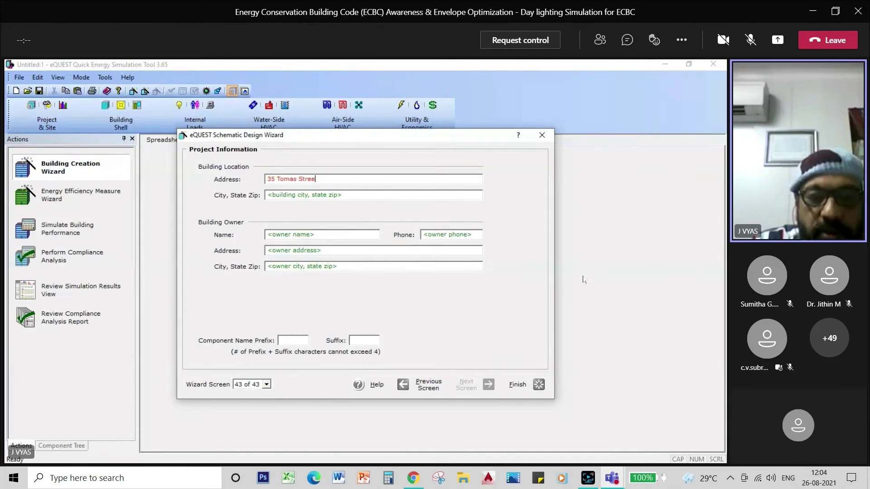
left_click(320, 197)
type("T")
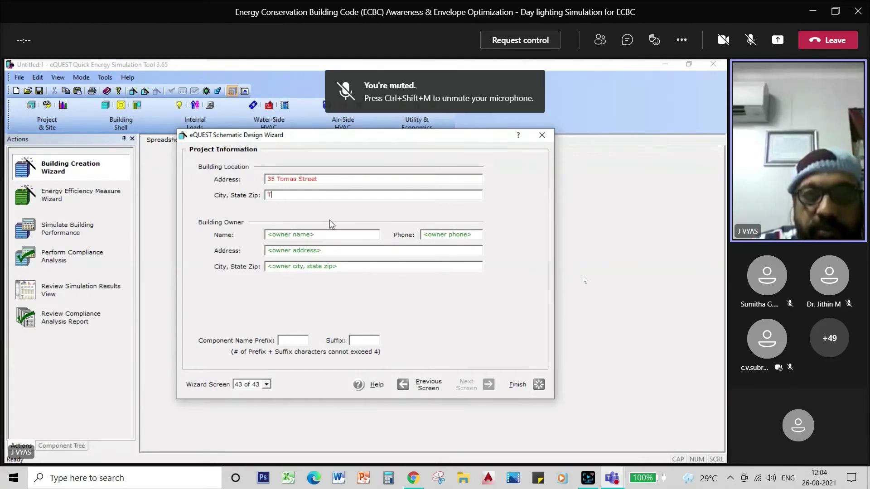
left_click(300, 235)
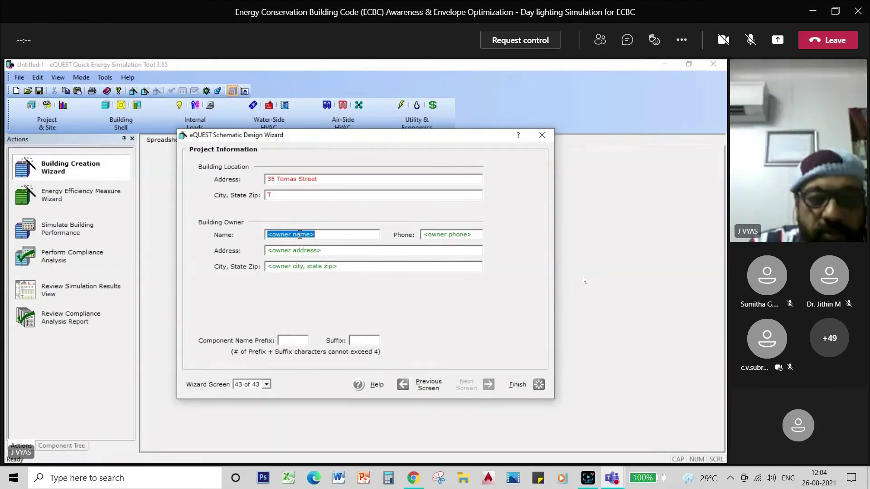
type("G")
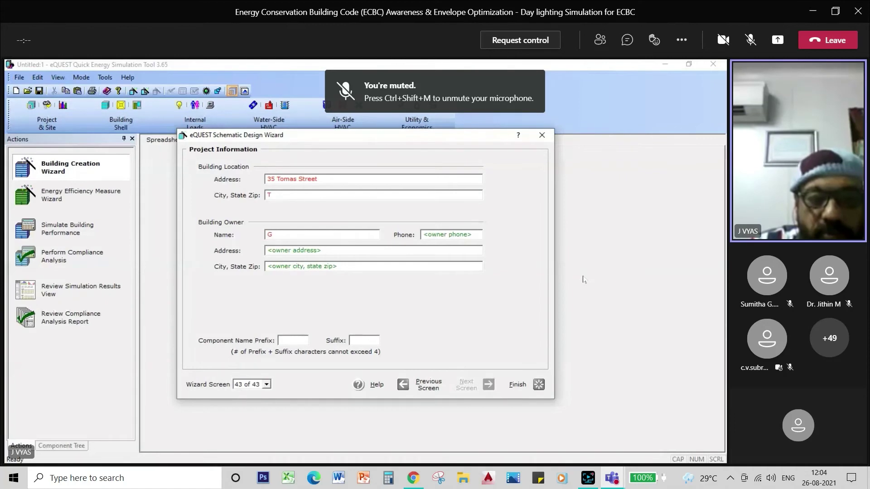
type("eorge")
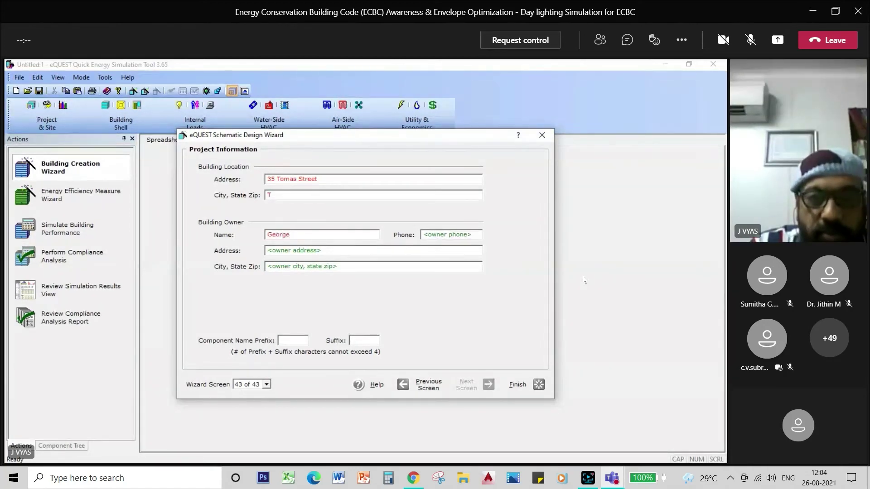
left_click(302, 251)
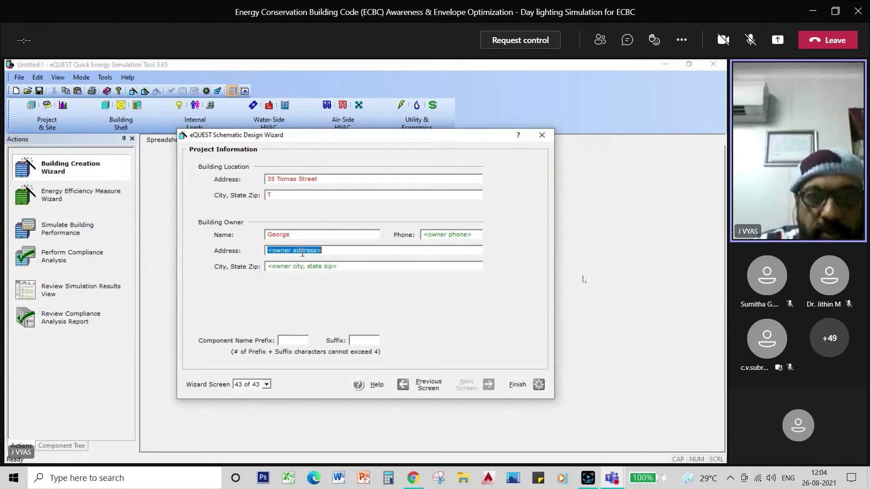
type("xx")
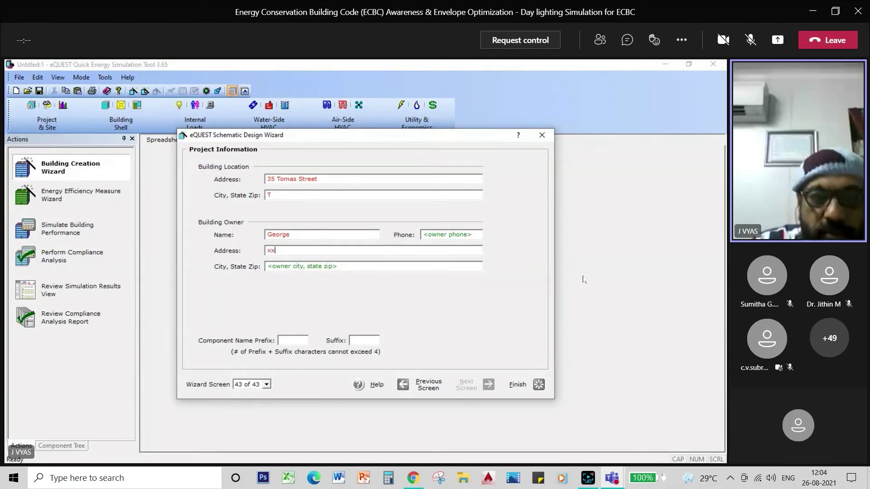
type("x")
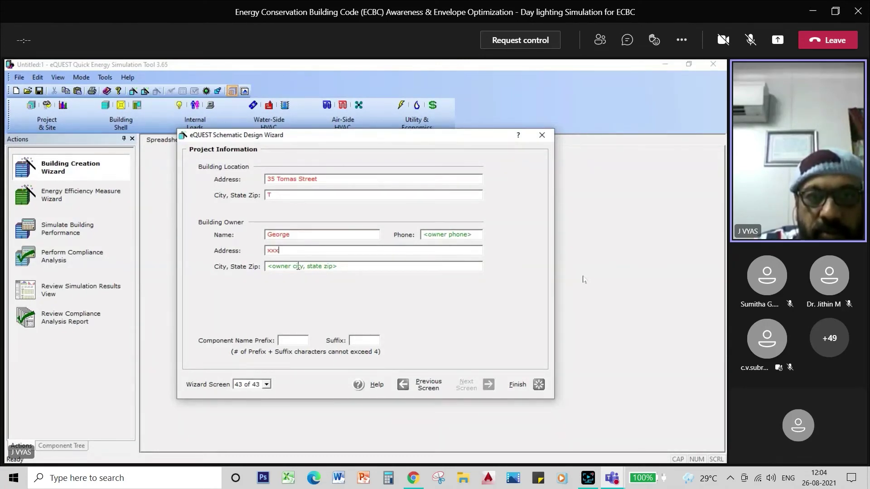
left_click(298, 266)
type("Kotta")
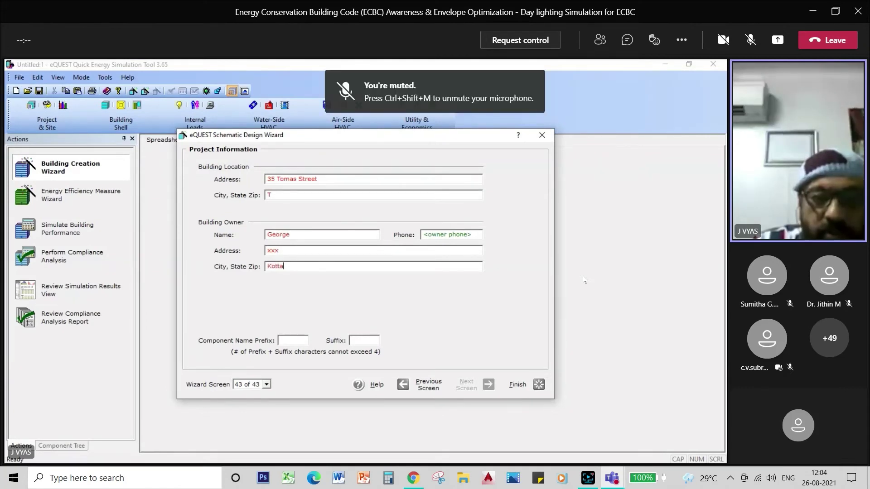
type("yyam")
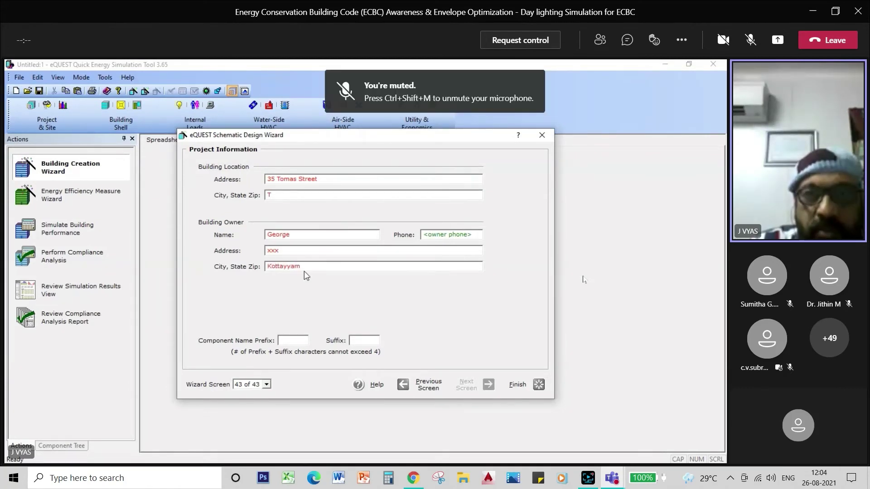
left_click(508, 387)
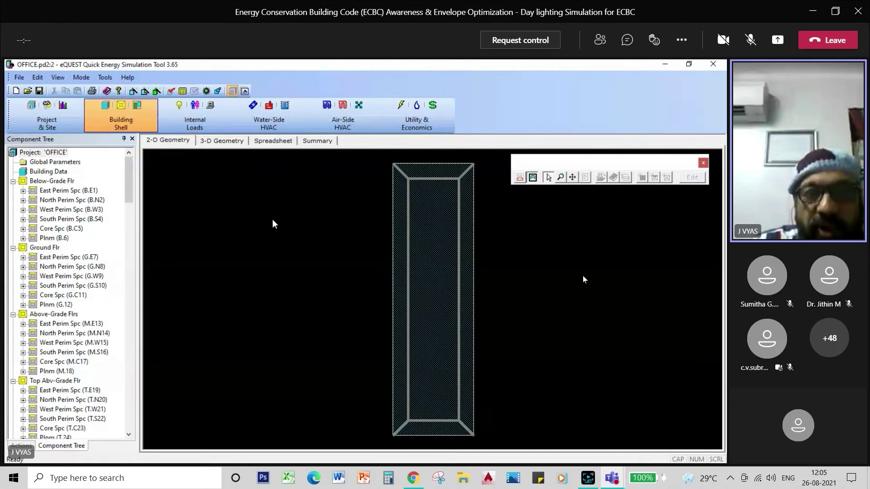
Show the generated OFFICE building in the 3-D Geometry view
left_click(217, 143)
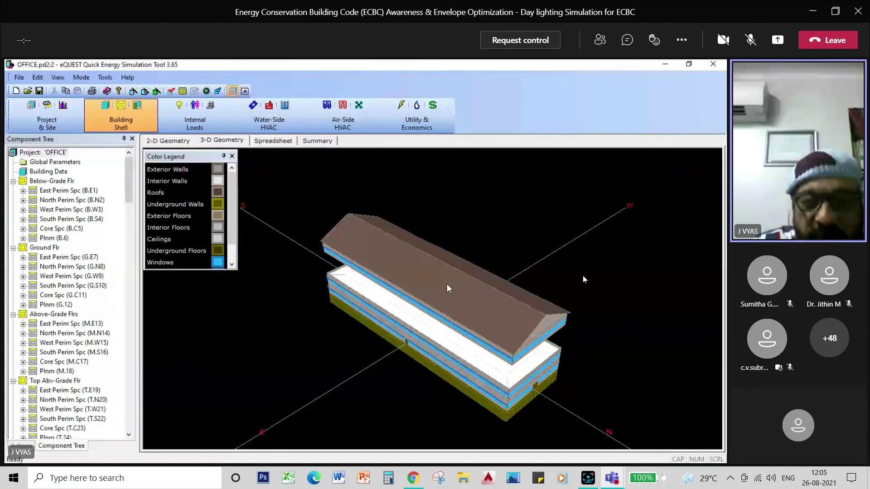
Orbit the 3-D OFFICE model to inspect its roof, floors and window bands
mouse_move(447, 288)
left_mouse_down()
mouse_move(408, 291)
mouse_move(389, 272)
left_mouse_up()
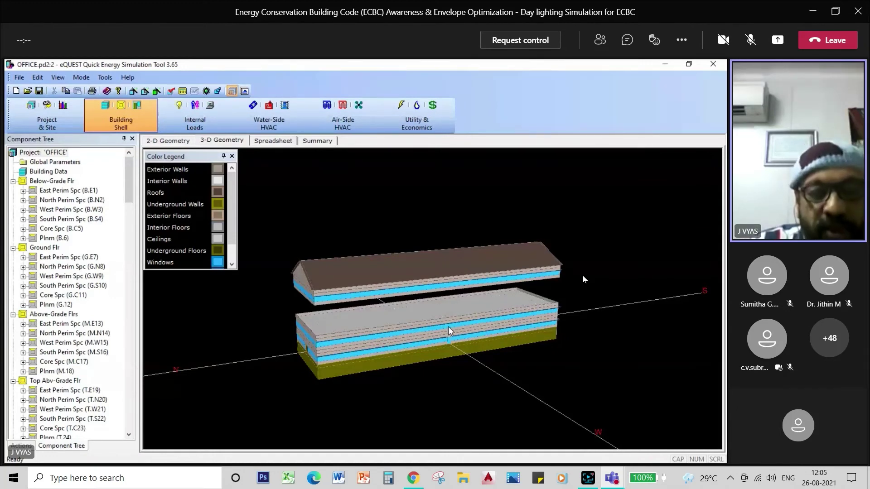
Rotate the model to view its other side, then launch Perform Simulation
mouse_move(448, 326)
left_mouse_down()
mouse_move(435, 325)
mouse_move(407, 364)
left_mouse_up()
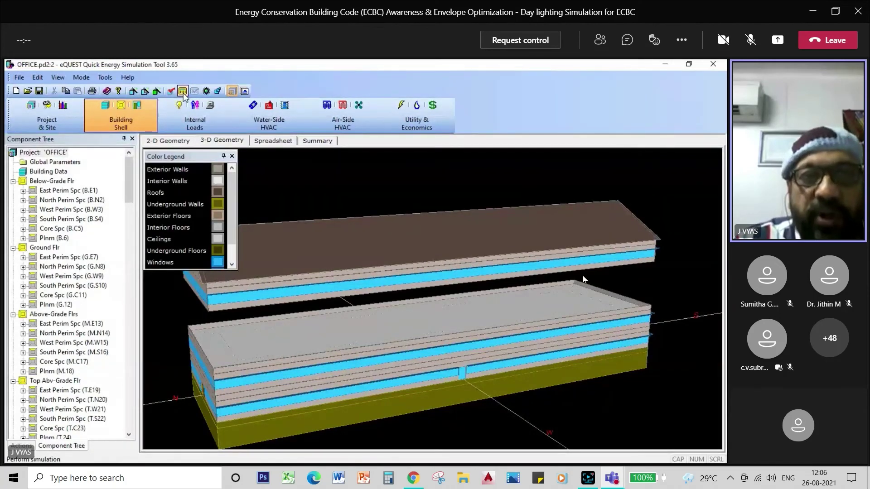
left_click(182, 91)
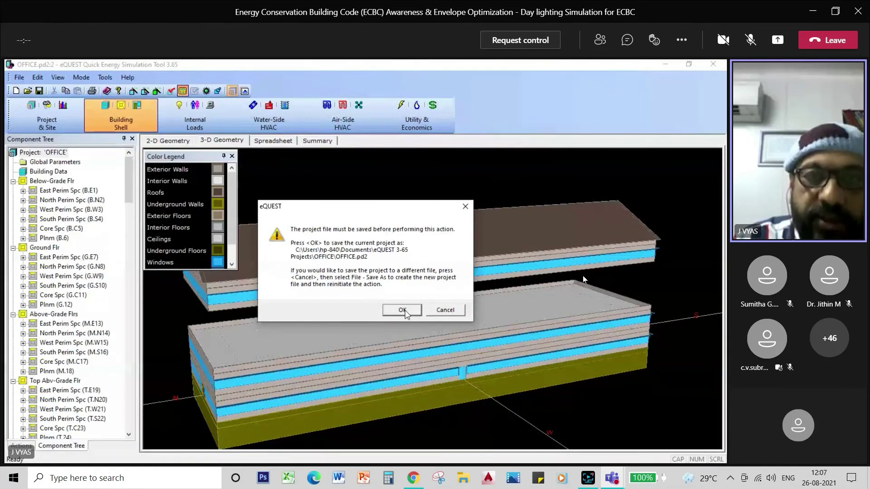
Confirm saving the OFFICE project so the simulation runs to 1 successful completion
left_click(402, 311)
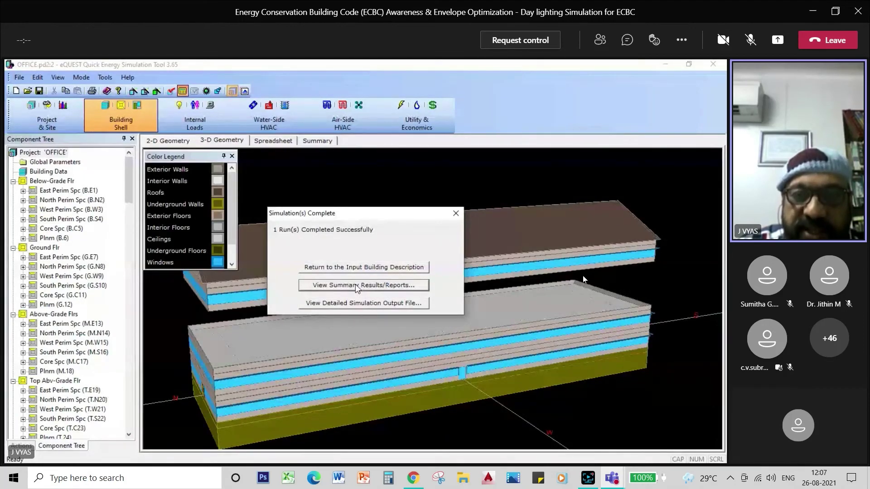
Open the summary results and scroll to the monthly electric and gas consumption charts
left_click(357, 285)
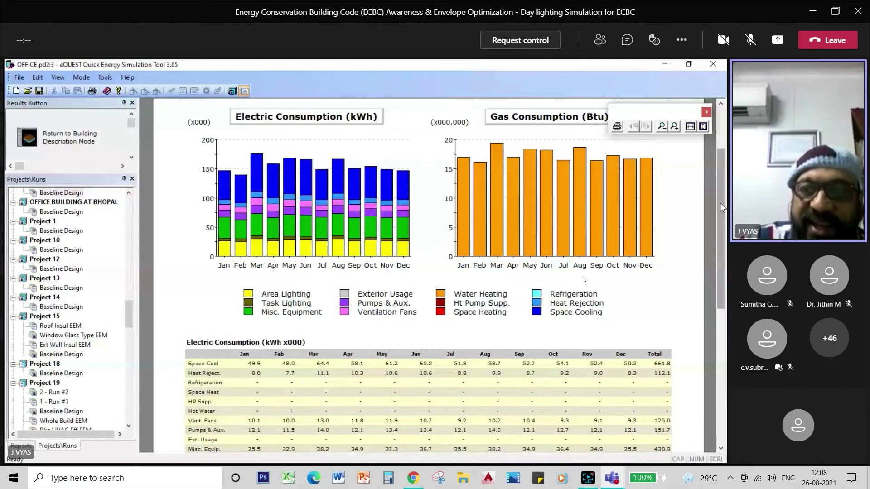
left_click_drag(720, 203, 721, 214)
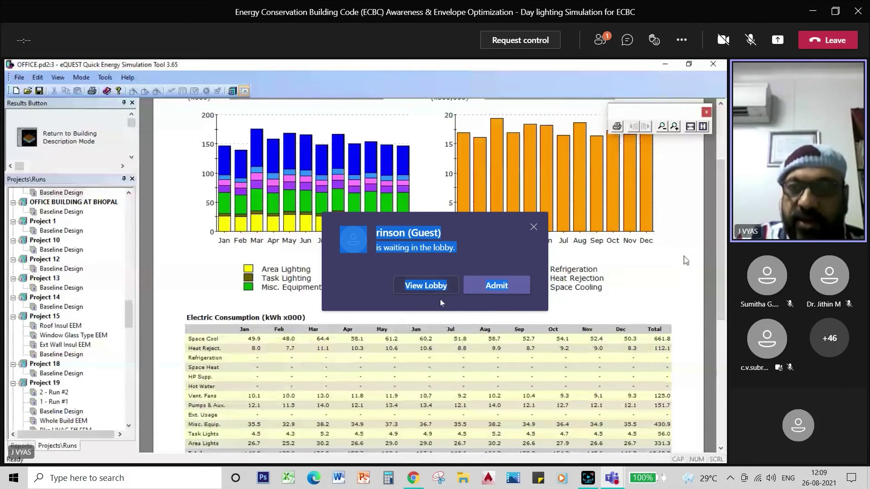
Admit the lobby guest into the Teams meeting and restore the meeting window
left_click(483, 286)
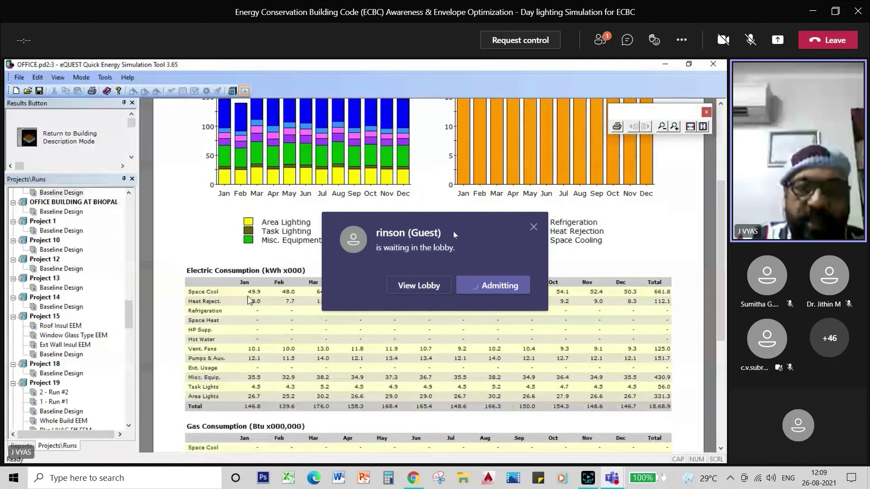
left_click(813, 11)
mouse_move(615, 481)
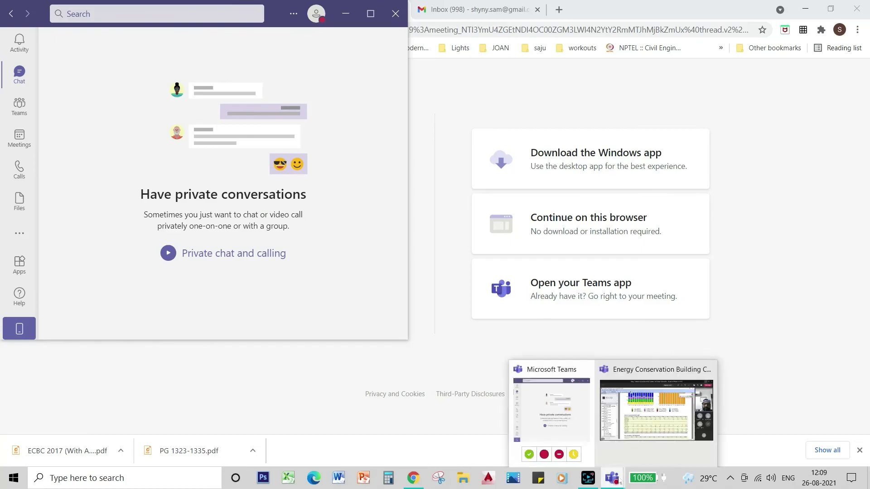
left_click(653, 421)
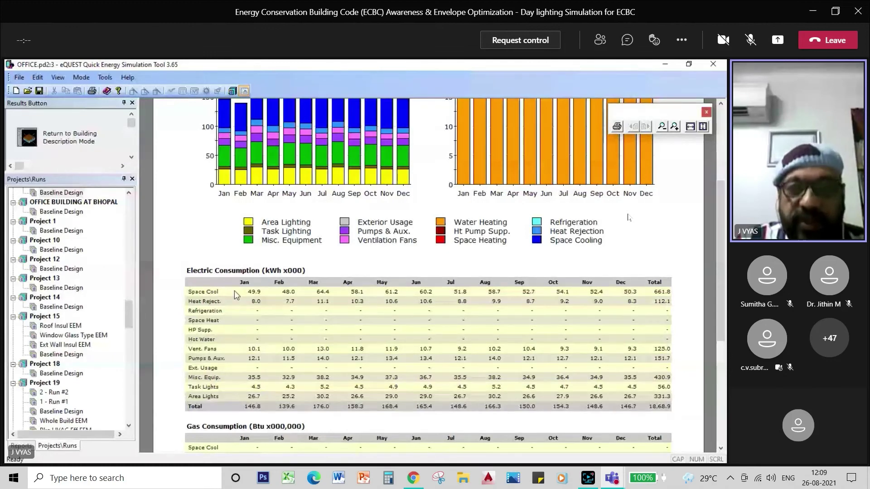
scroll(445, 211, "up", 2)
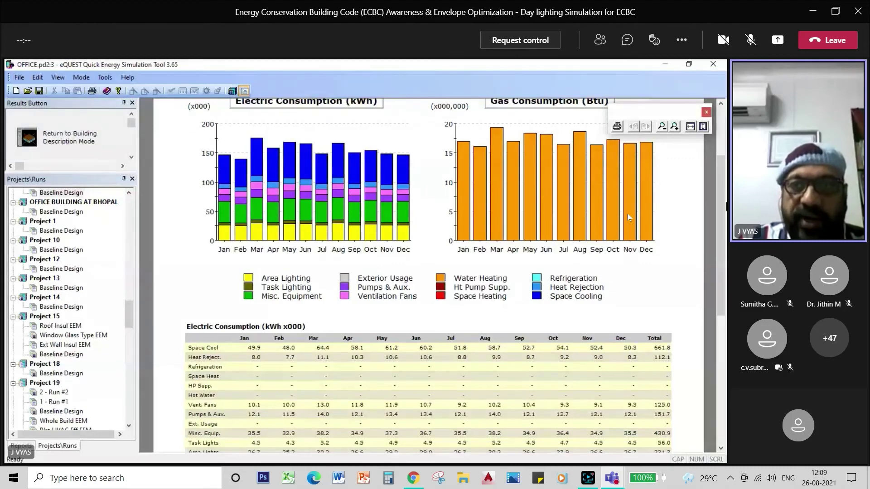
left_click_drag(720, 208, 720, 266)
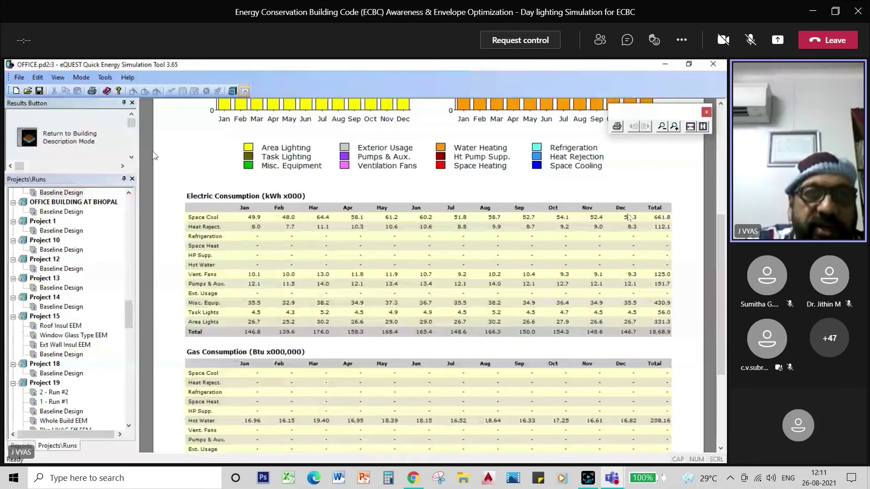
Save OFFICE.pd2 on the way through the creation wizard, finish it, and rerun the simulation
left_click(68, 137)
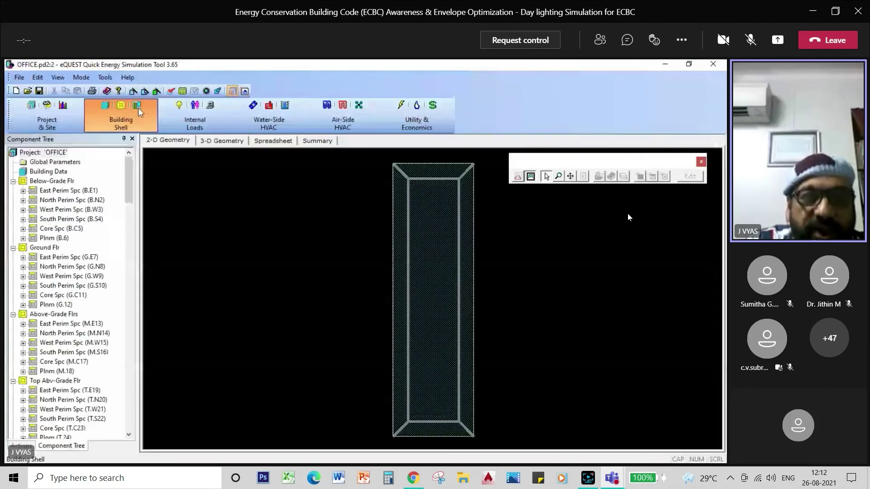
left_click(132, 92)
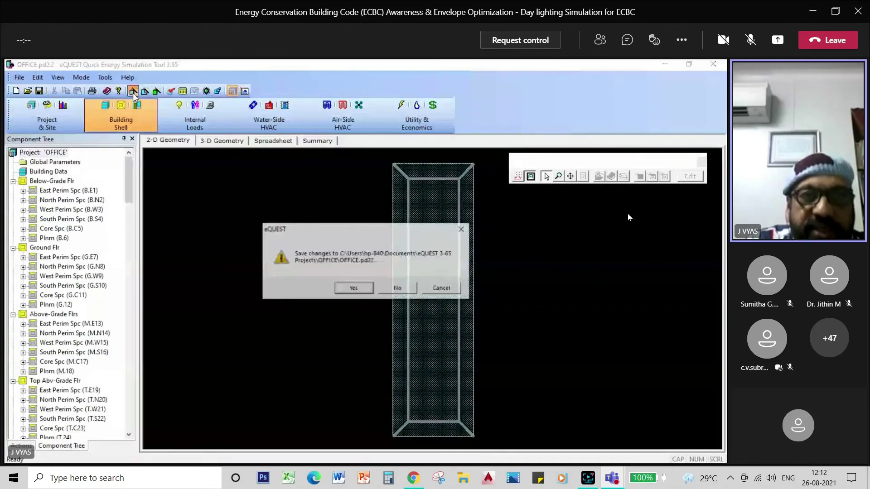
left_click(353, 288)
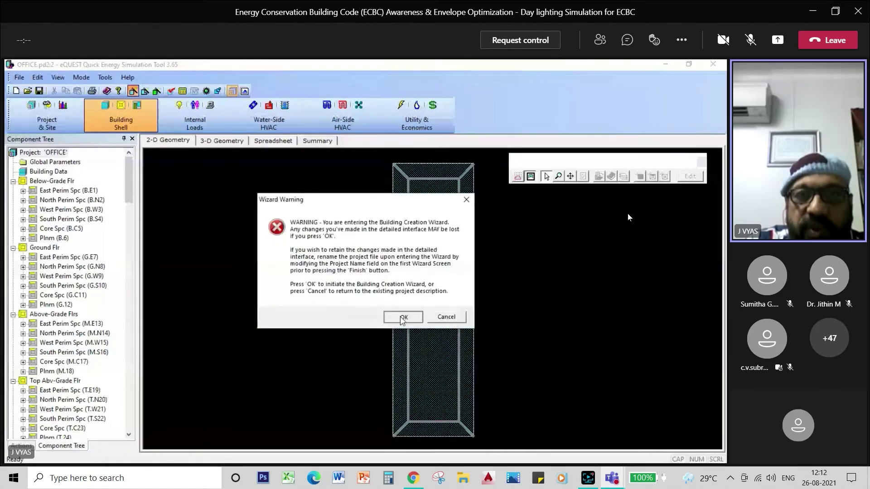
left_click(403, 317)
left_click(509, 384)
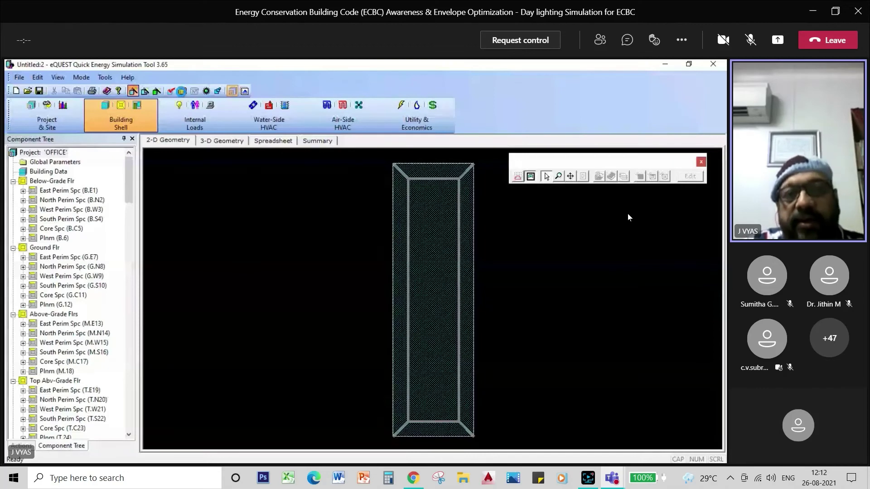
left_click(182, 91)
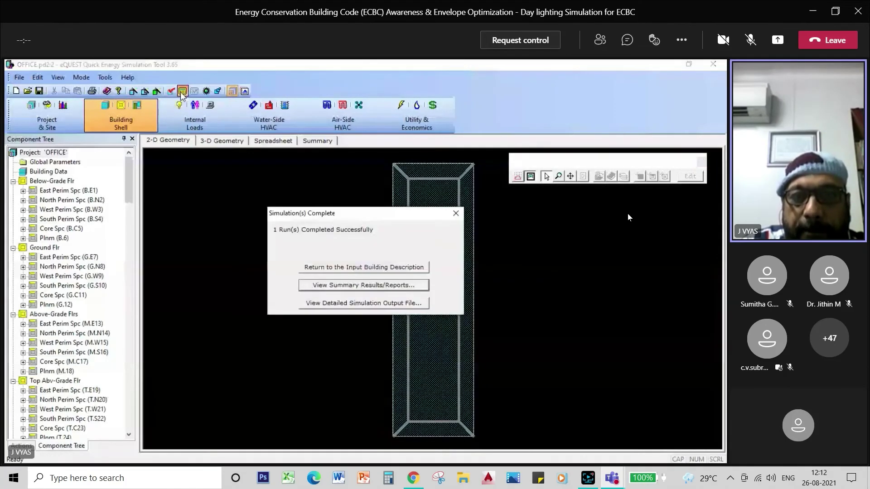
Open OFFICE - Baseline Design.SIM in D2SimViewer, scroll it, and show the Report type list
left_click(366, 302)
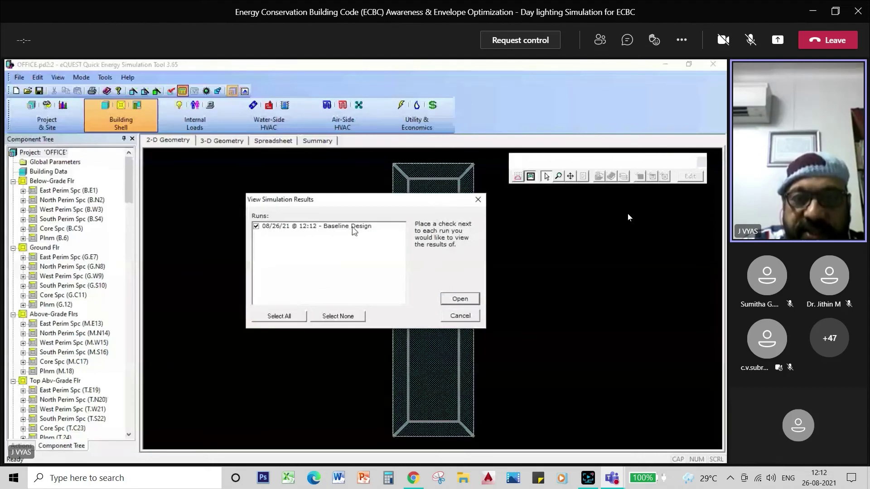
left_click(460, 299)
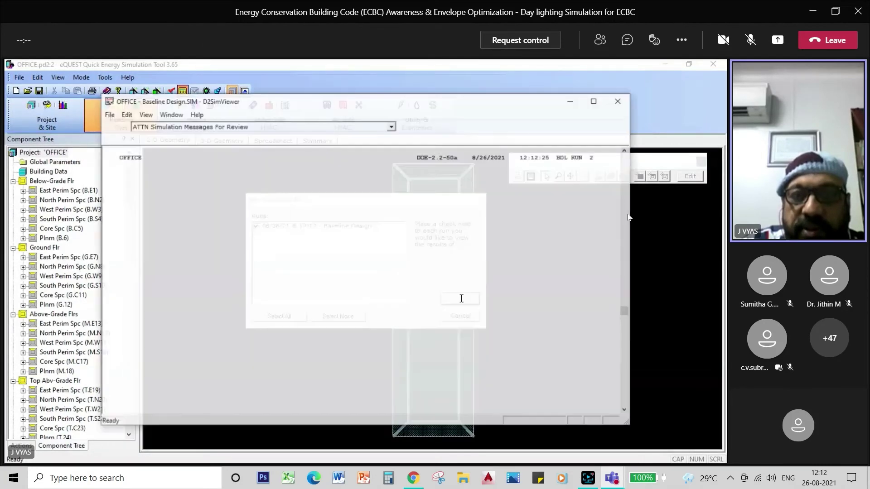
left_click(461, 298)
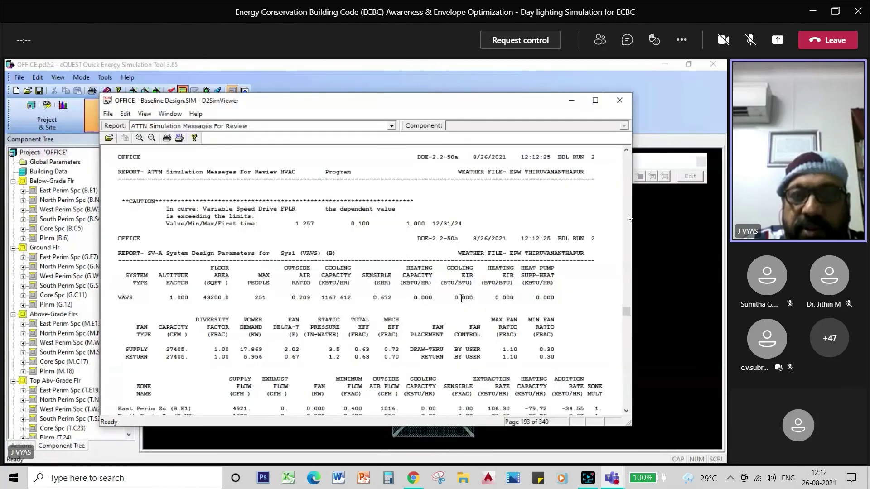
left_click_drag(626, 311, 630, 232)
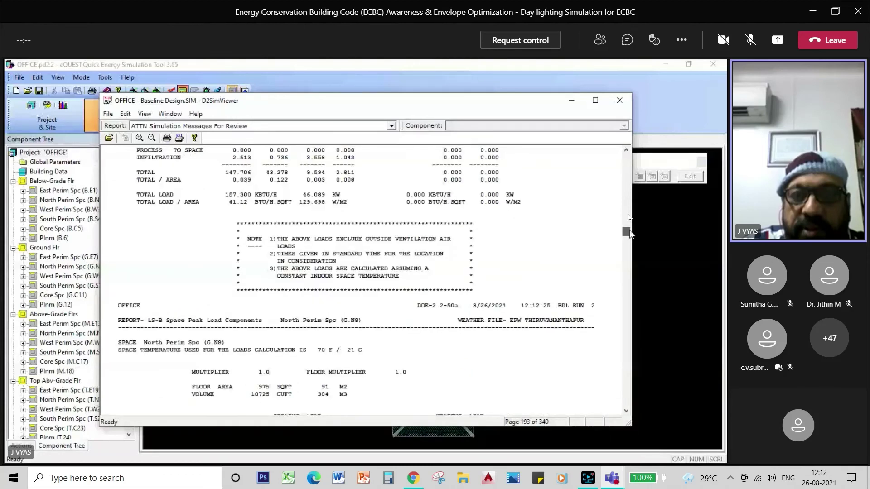
left_click_drag(629, 230, 634, 272)
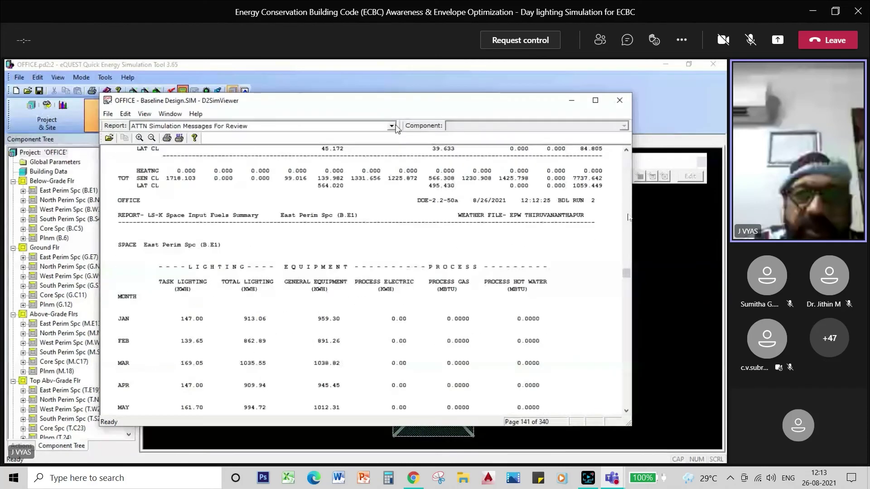
left_click(392, 126)
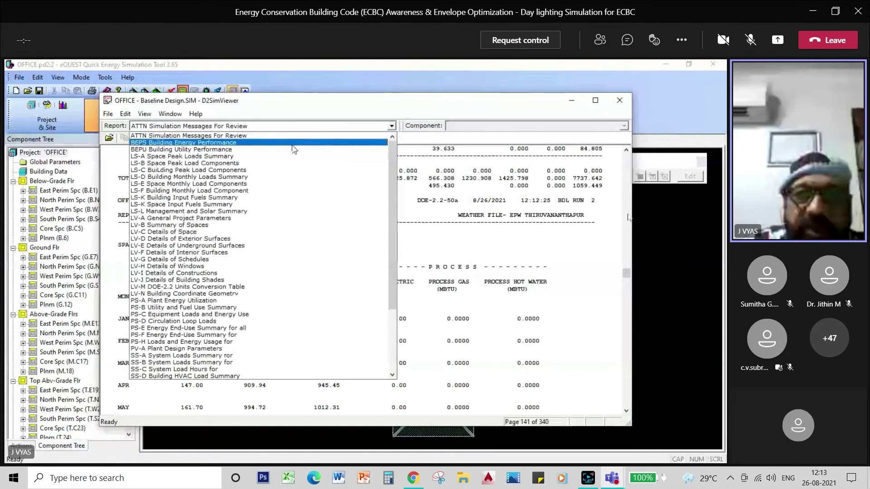
left_click(268, 231)
left_click(392, 126)
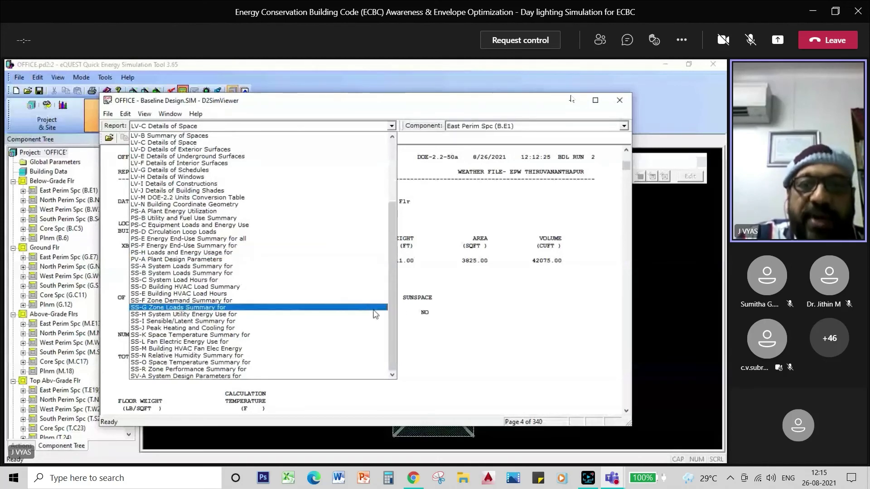
left_click(473, 322)
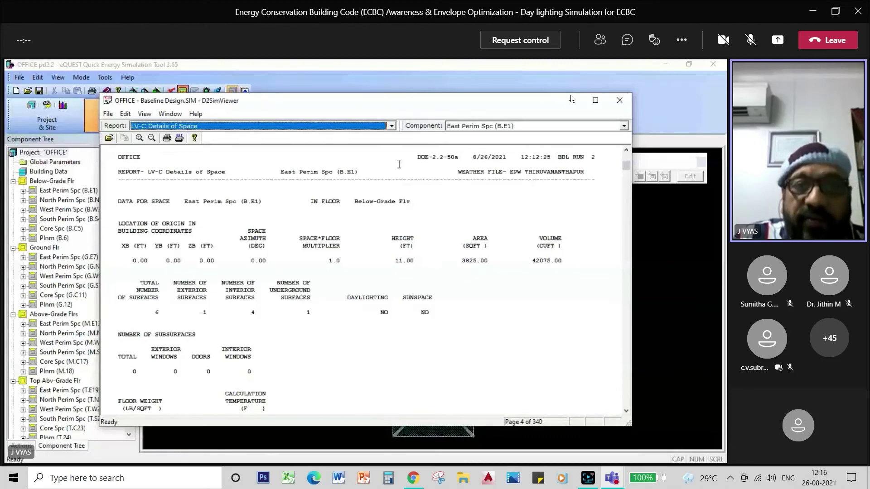
left_click(392, 127)
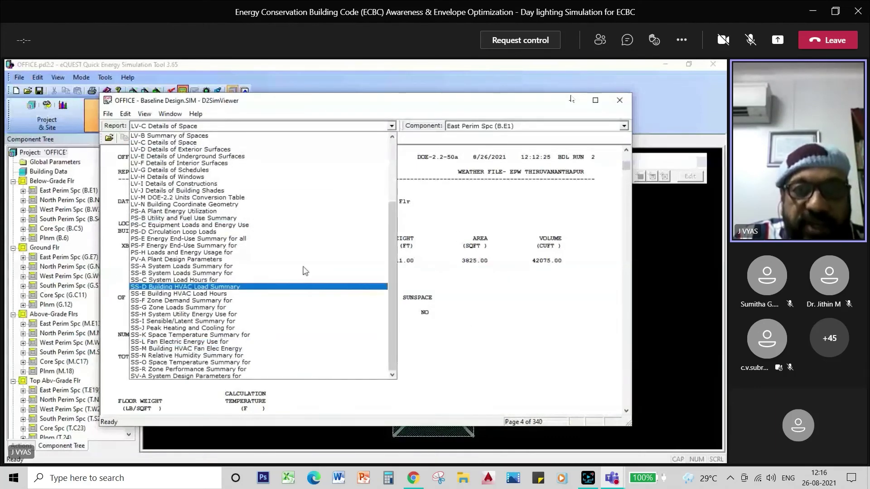
left_click_drag(392, 270, 393, 209)
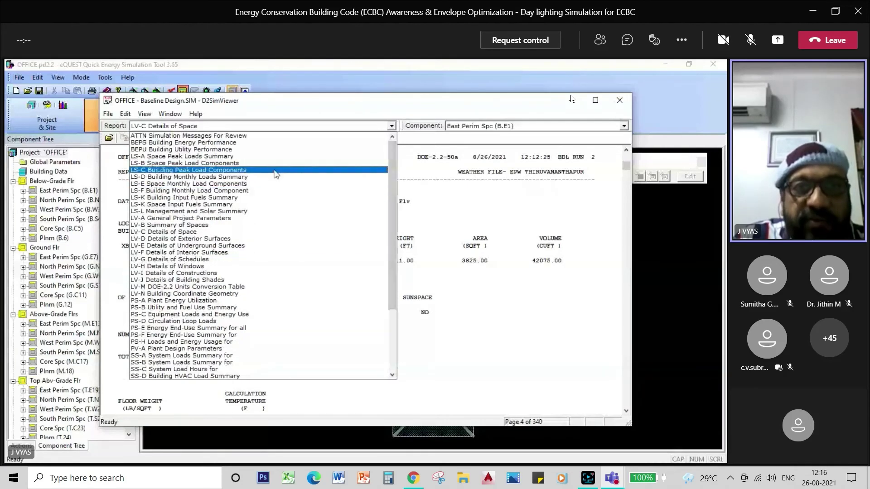
left_click(470, 338)
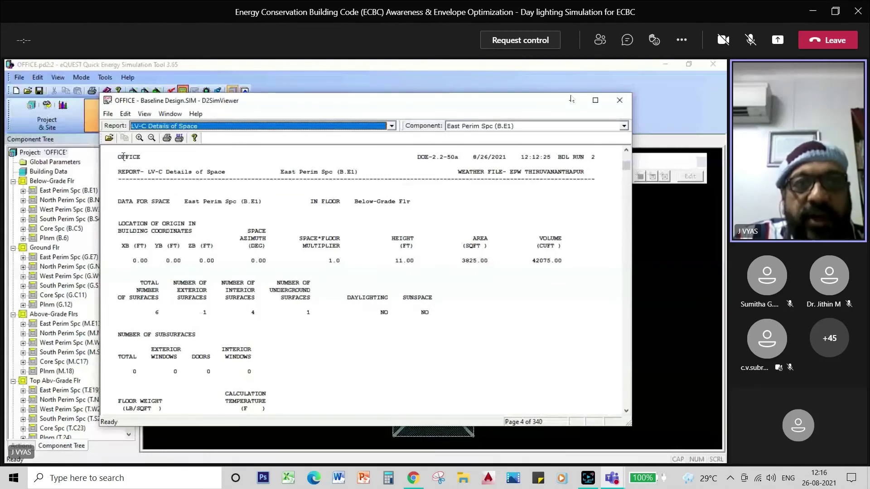
Close D2SimViewer, scroll through the summary charts and tables, and return to Building Description mode
left_click(620, 100)
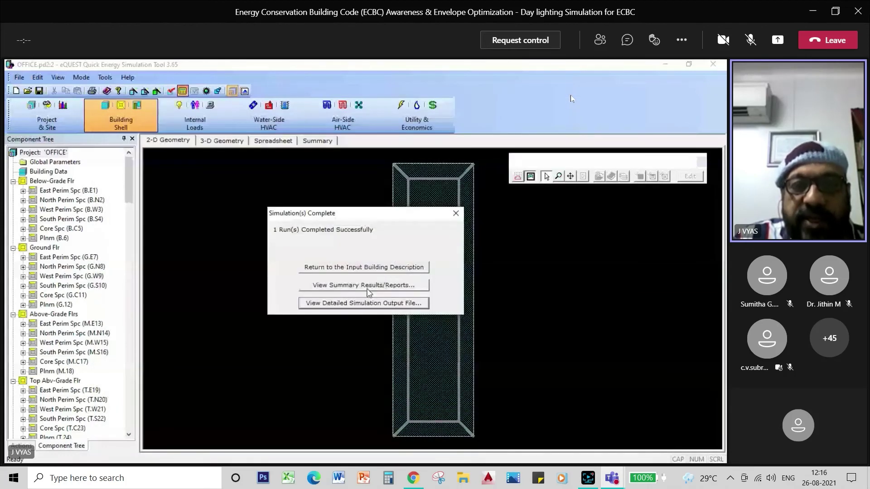
left_click(368, 286)
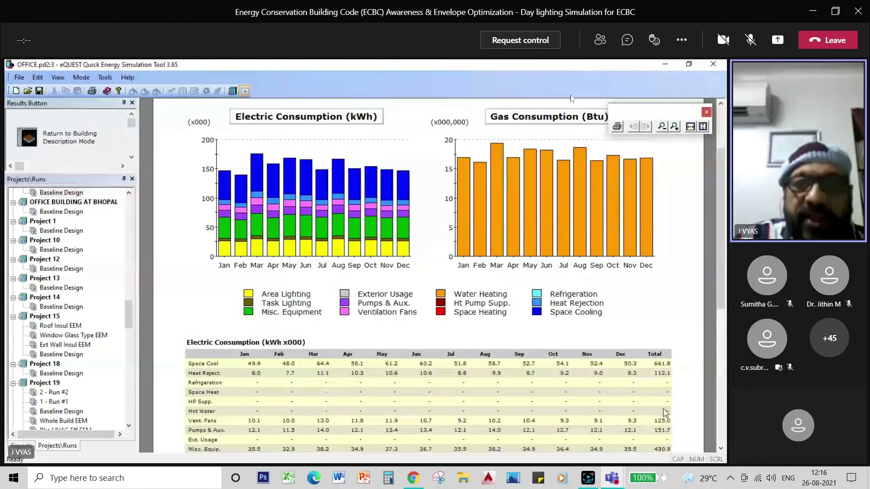
left_click_drag(721, 283, 724, 345)
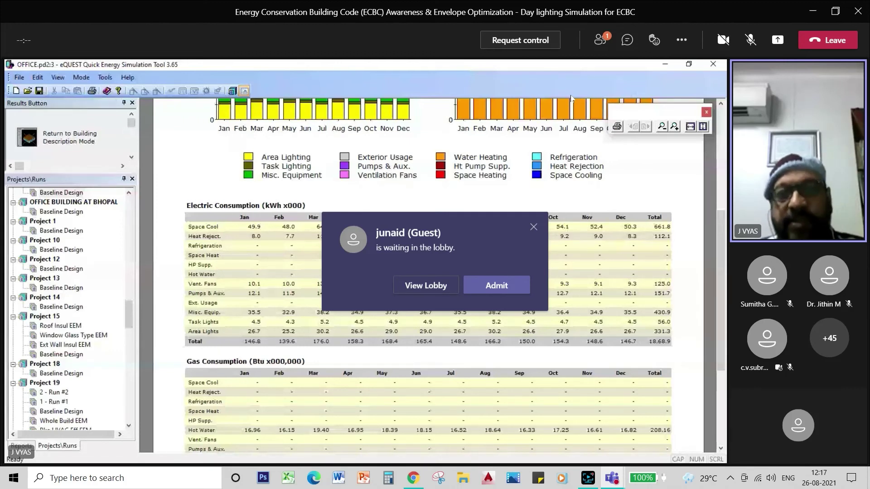
left_click(73, 138)
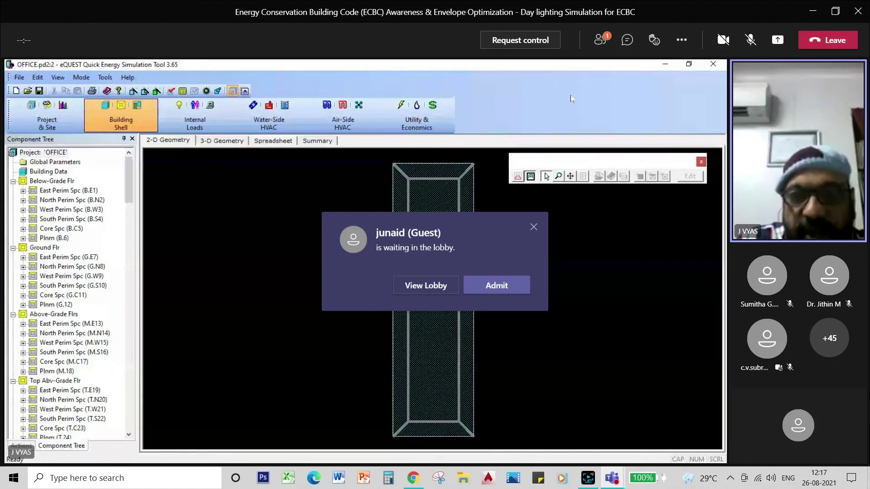
Run the OFFICE model simulation past the warning until one run completes successfully
left_click(182, 90)
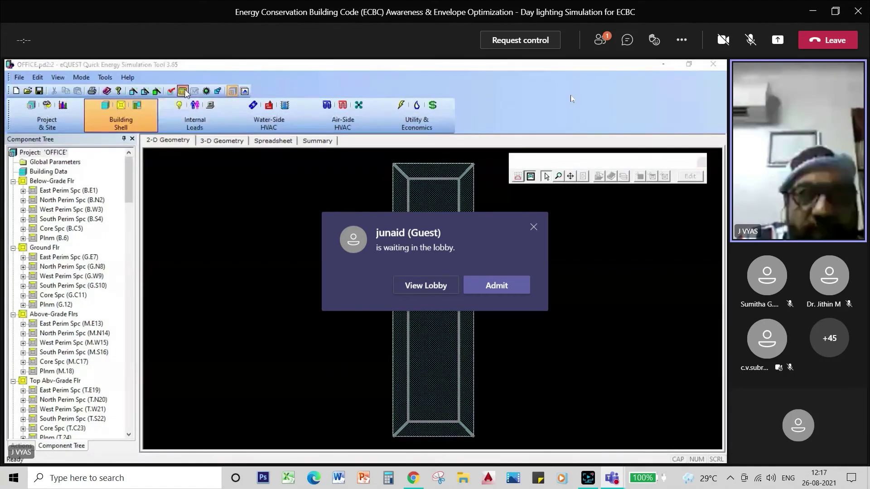
left_click(401, 313)
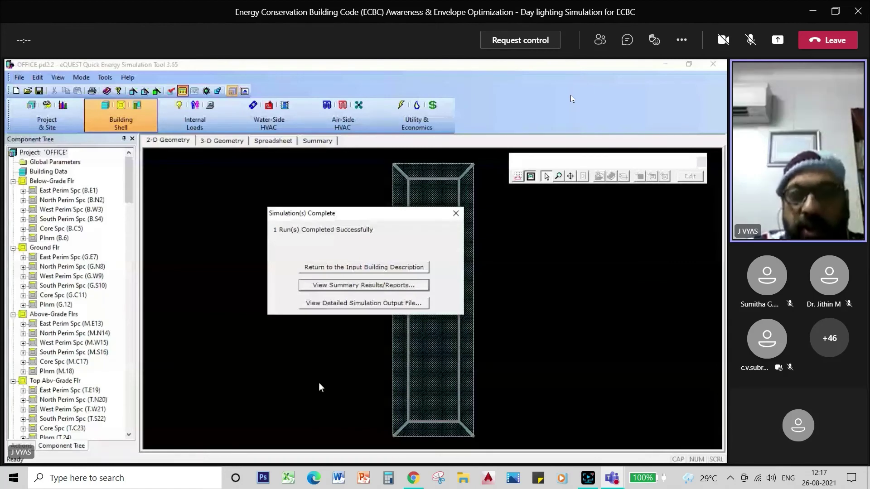
Review the summary report's monthly electric and gas consumption tables, then bring up the meeting chat
left_click(390, 286)
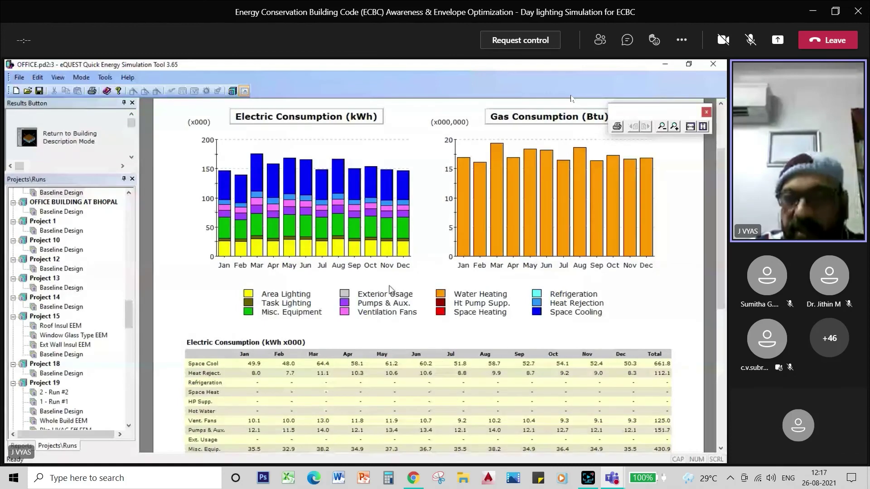
left_click_drag(723, 191, 726, 285)
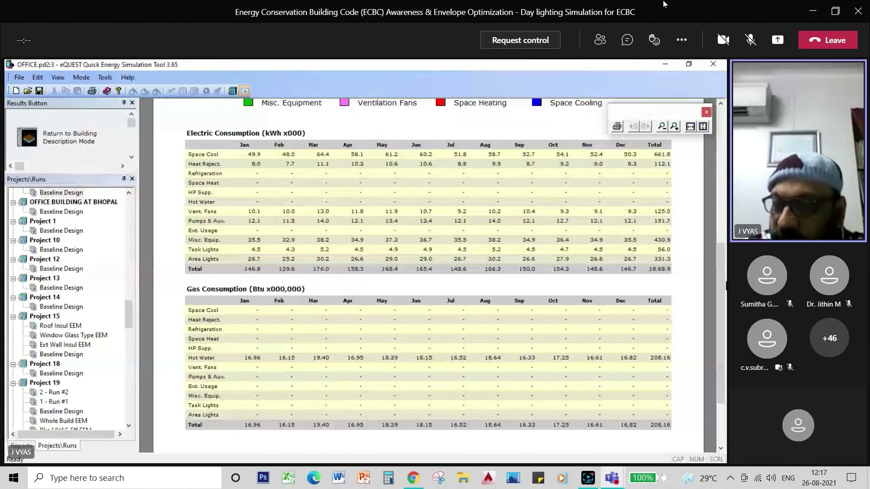
left_click(627, 39)
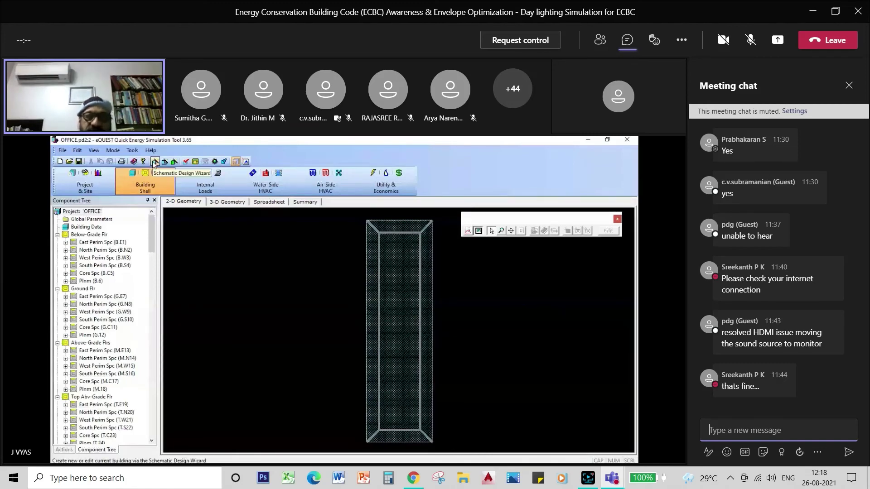
Close the meeting chat panel
left_click(849, 85)
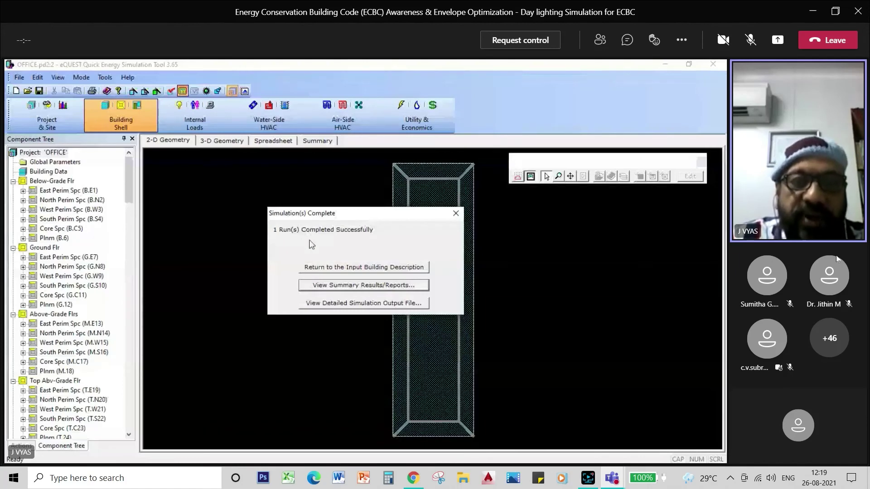
Open the new run's summary results and scroll to the monthly electric and gas tables
left_click(343, 285)
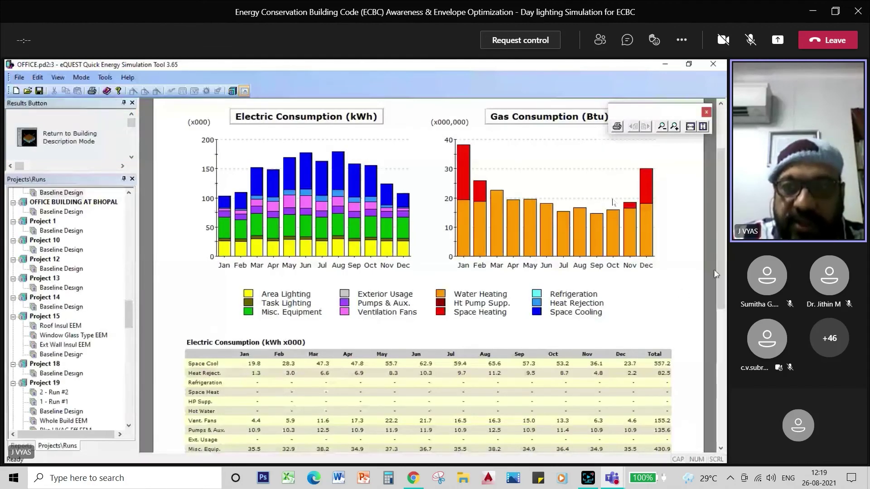
left_click_drag(717, 268, 717, 319)
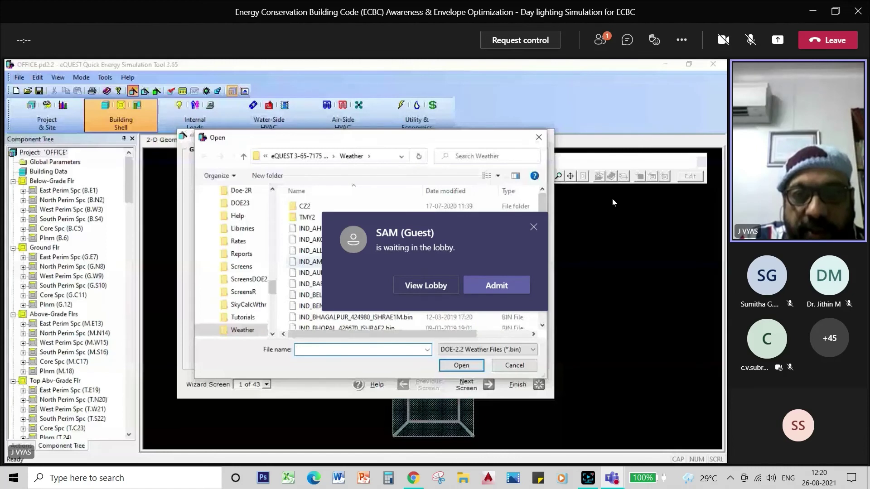
Admit the two attendees waiting in the meeting lobby
left_click(494, 284)
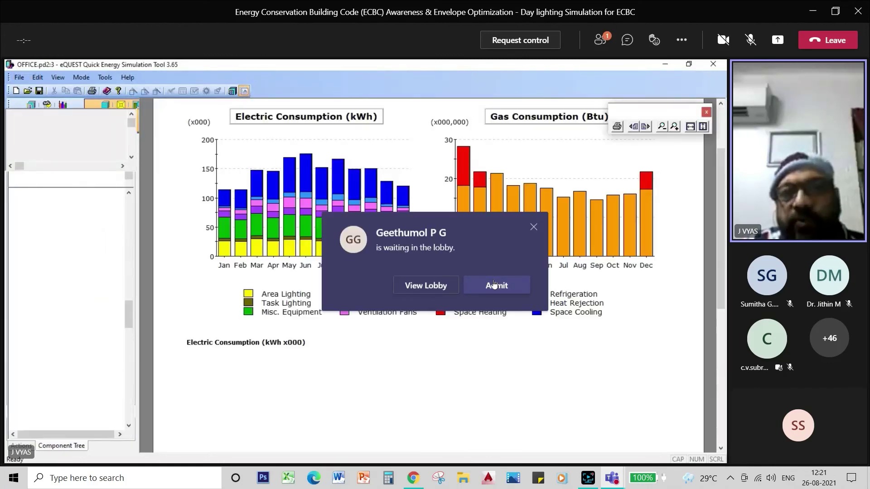
left_click(494, 285)
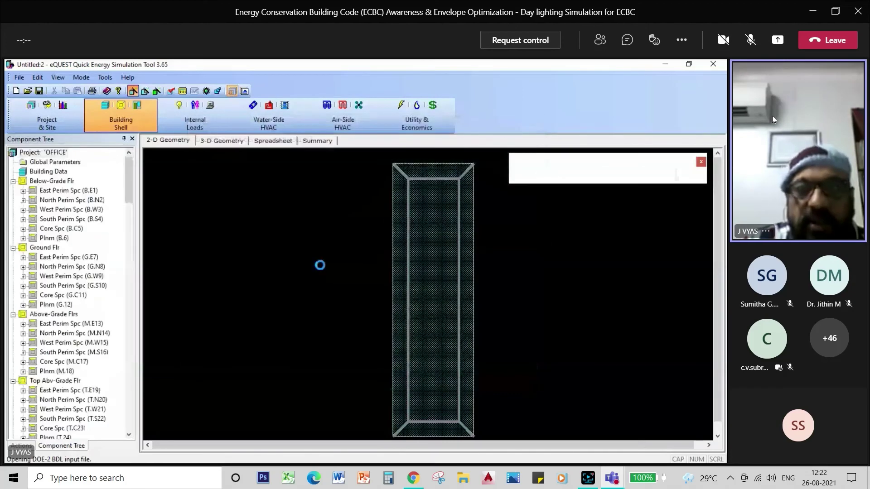
Simulate with Shillong weather, review 1,294.8 thousand kWh electric and 248.69 million Btu heating gas, then return
left_click(183, 91)
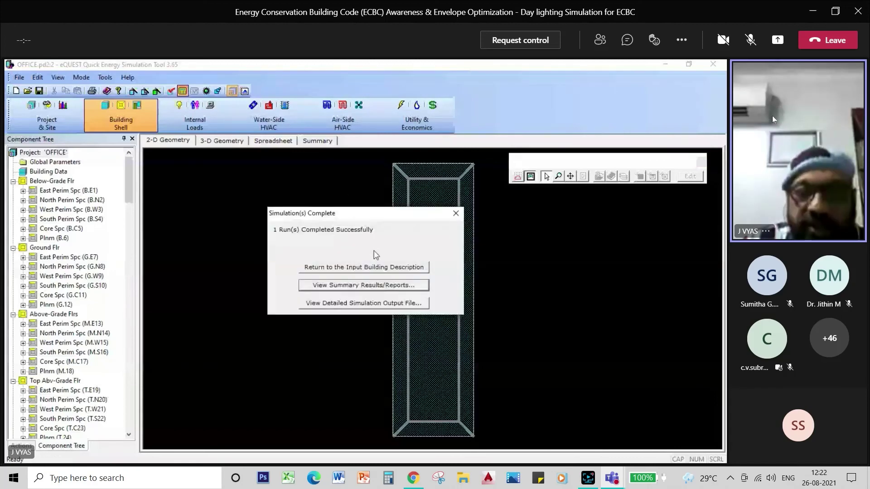
left_click(366, 283)
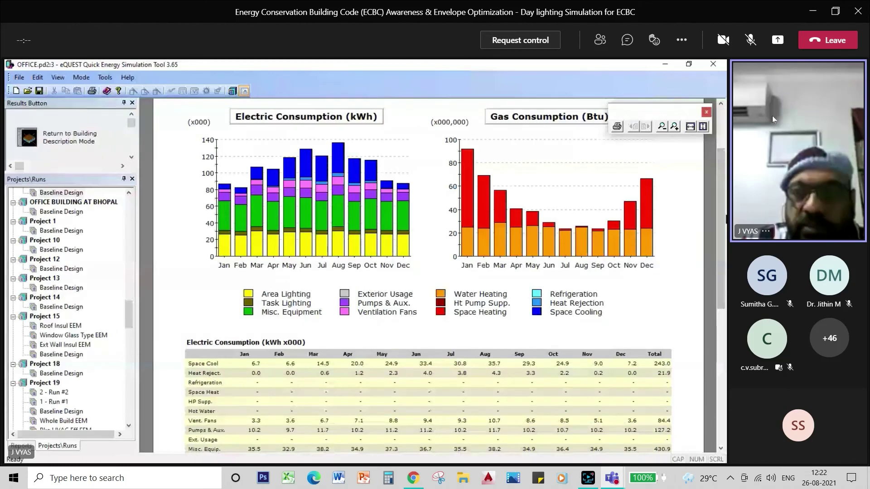
left_click_drag(722, 285, 721, 349)
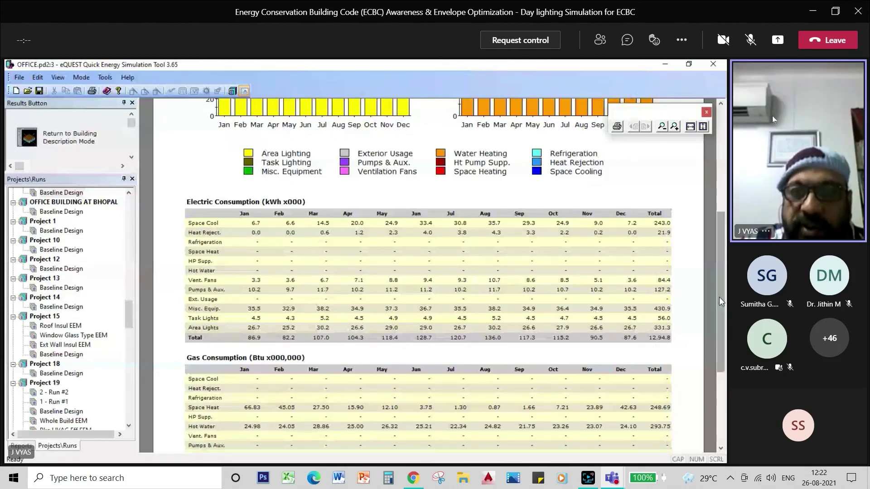
left_click_drag(719, 297, 721, 192)
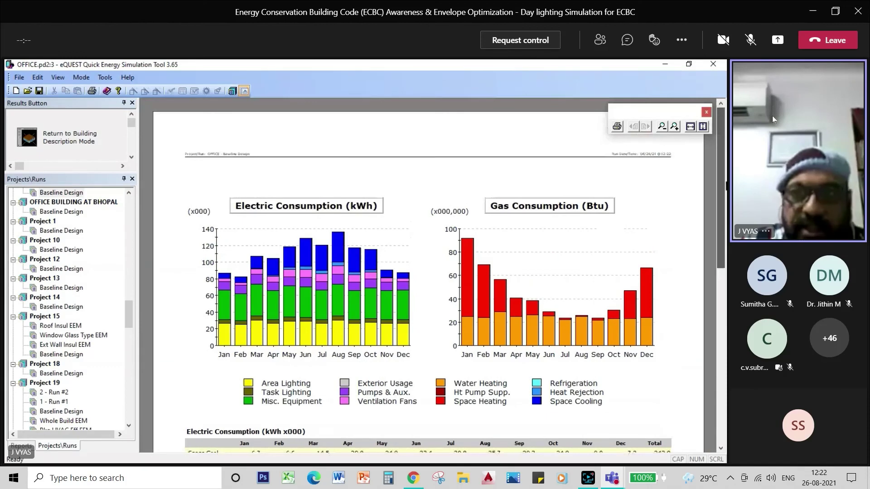
left_click(72, 137)
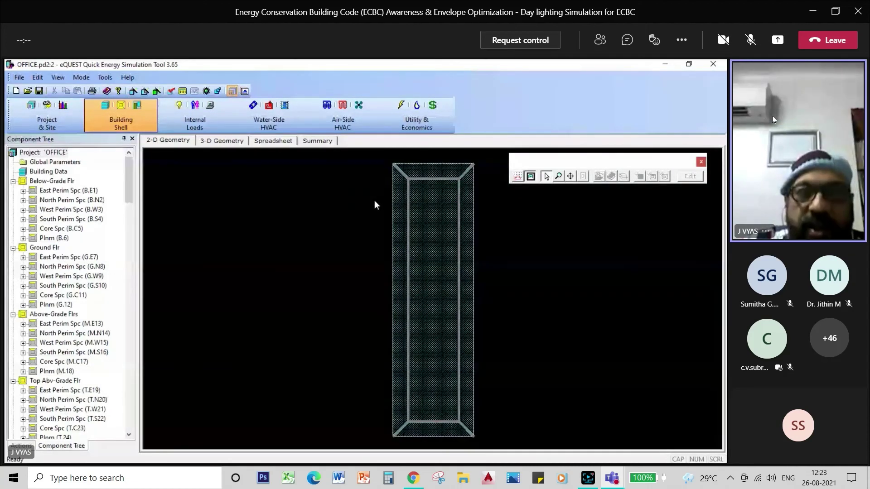
Save changes to OFFICE.pd2 and enter the Schematic Design Wizard past the warning
left_click(130, 94)
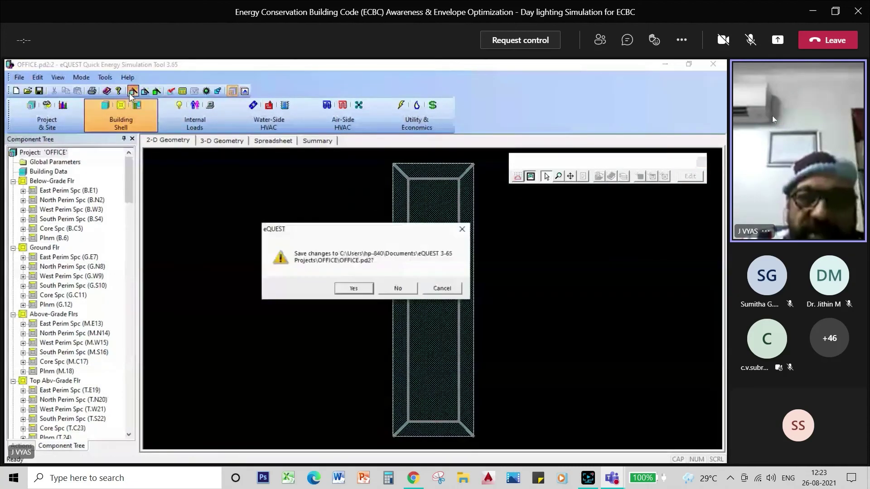
left_click(349, 287)
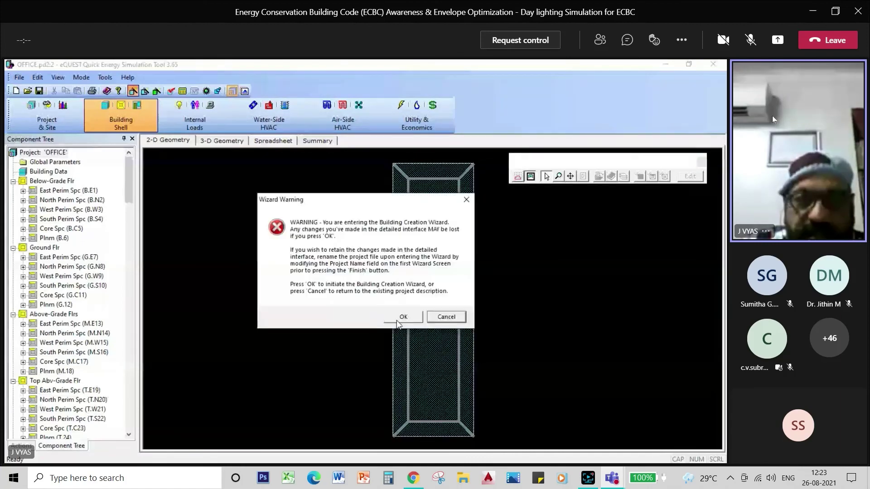
left_click(403, 318)
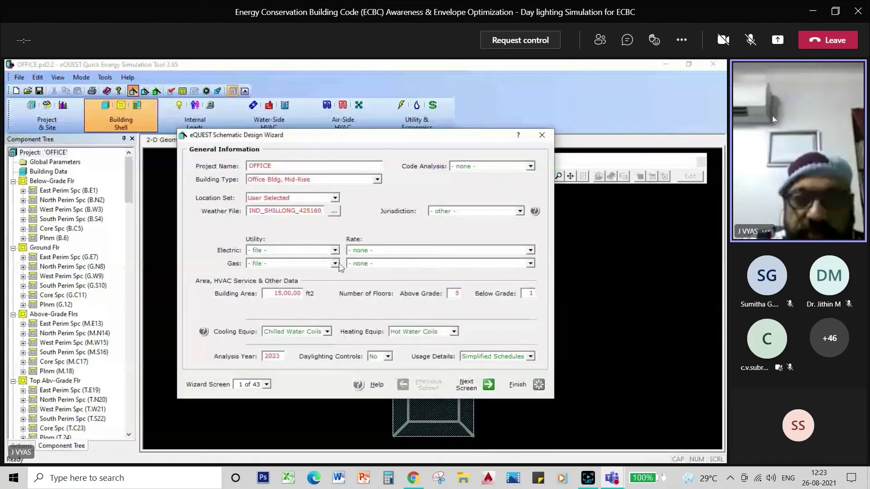
Set the weather file to IND_THIRUVANANTHAPURAM and advance to the Building Footprint screen
left_click(334, 212)
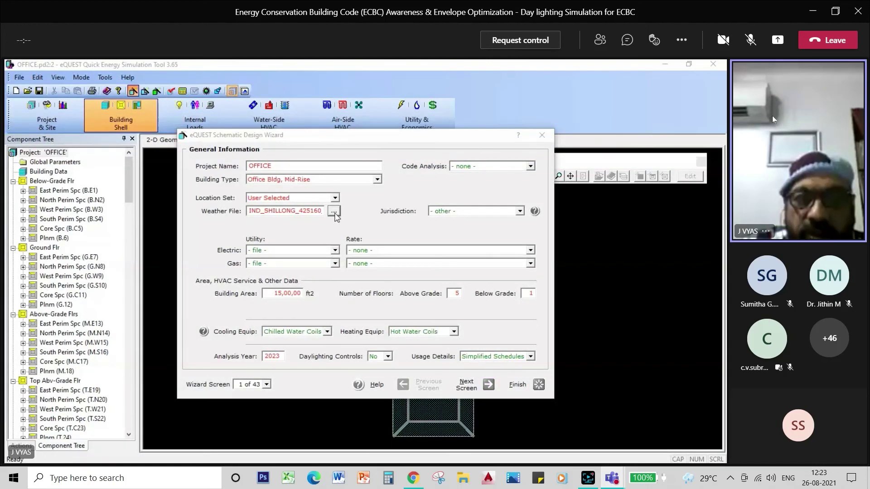
left_click_drag(543, 206, 552, 310)
left_click(358, 308)
left_click(461, 365)
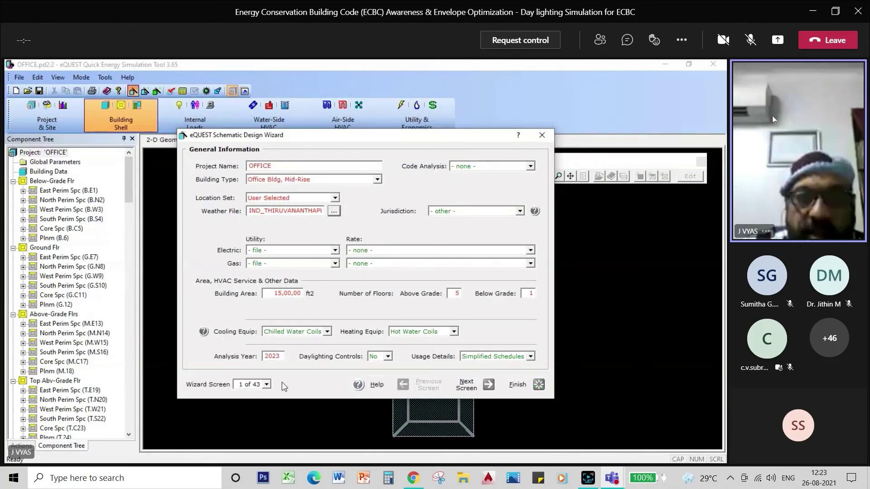
left_click(458, 386)
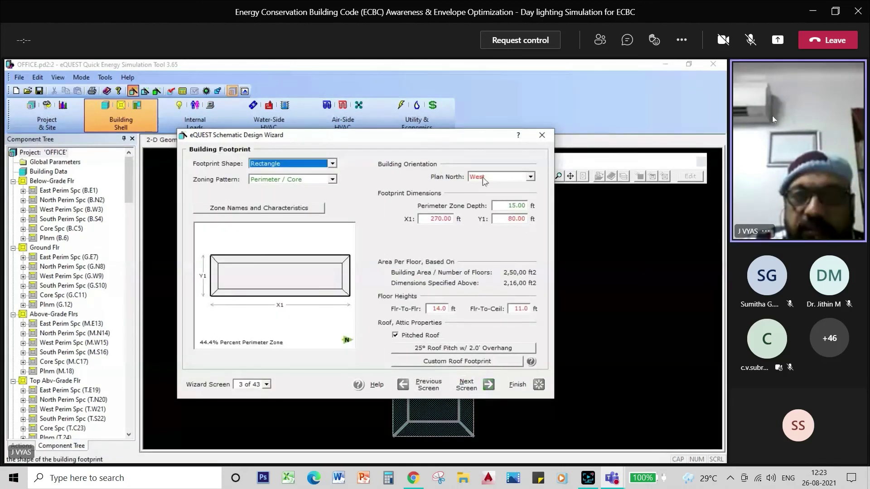
Change Plan North from West to North and finish the wizard
left_click(534, 177)
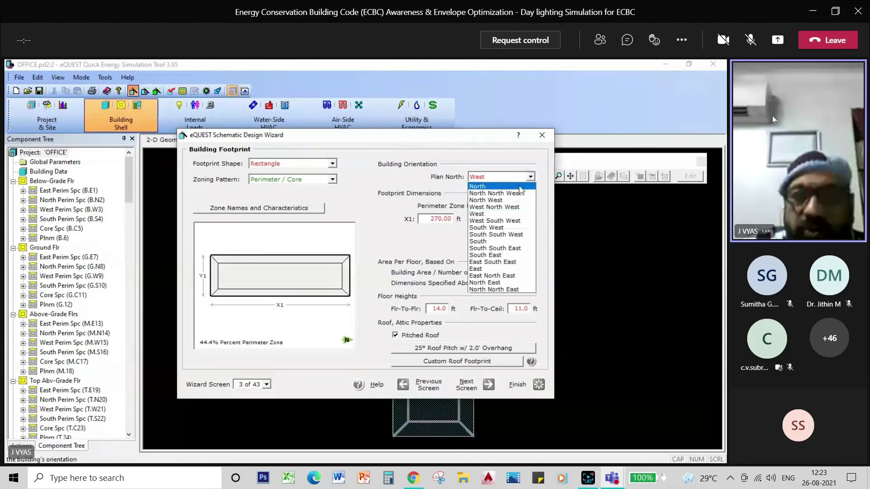
left_click(521, 189)
left_click(516, 385)
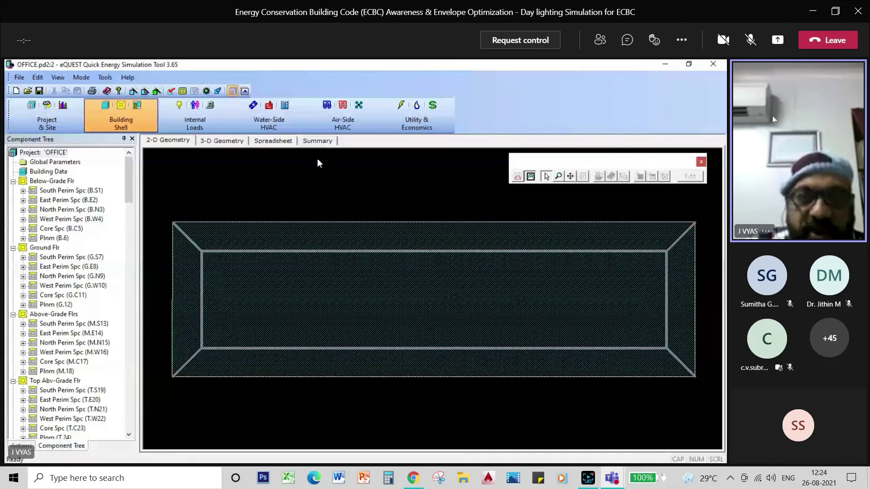
Rerun the simulation and view results: Space Cool 618.3 thousand kWh, gas only for water heating
left_click(183, 91)
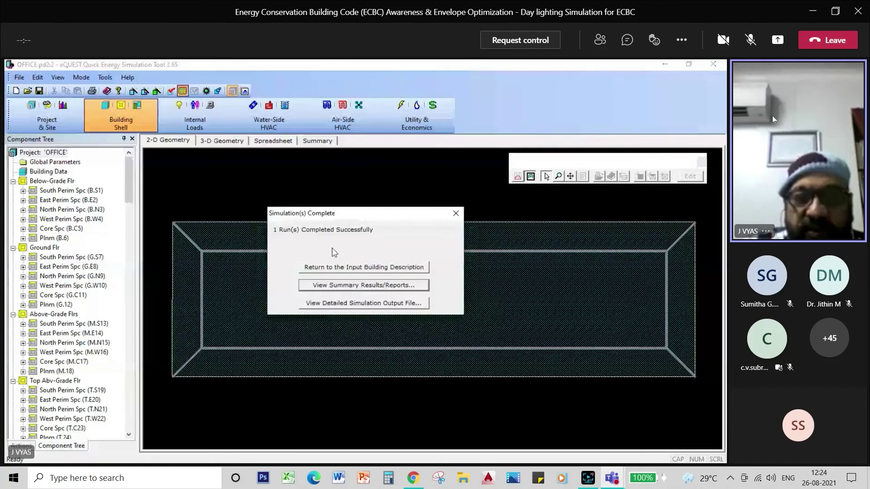
left_click(346, 285)
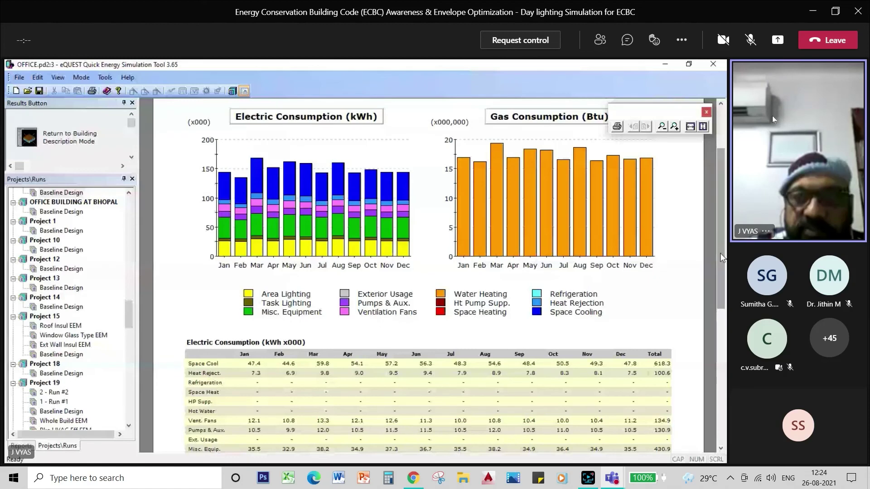
scroll(719, 253, "down", 3)
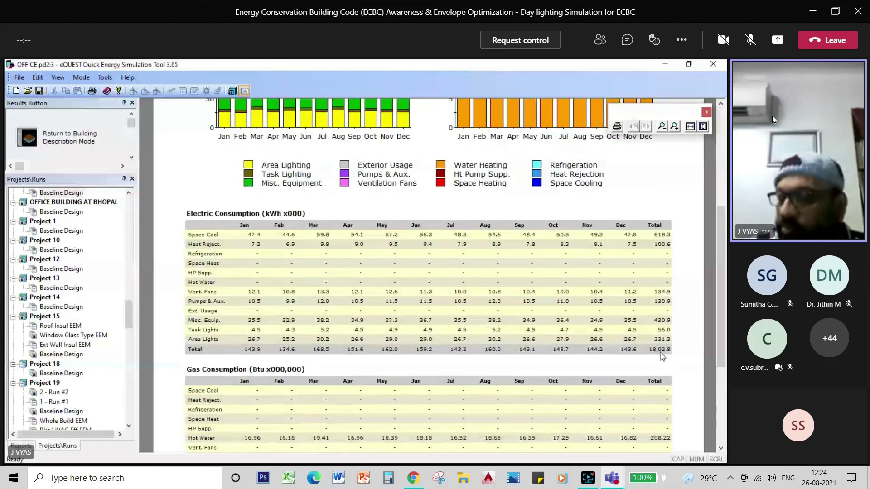
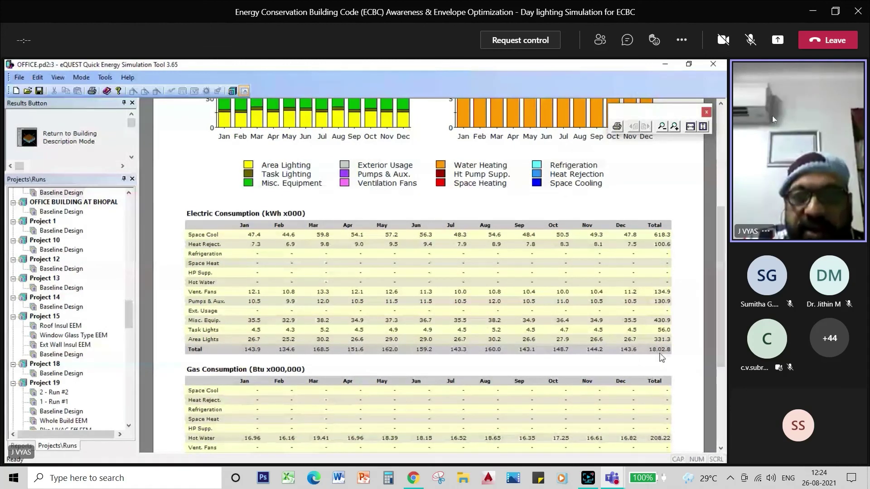
Leave the results, save the OFFICE project, and enter the wizard at the 270 × 80 ft footprint
left_click(89, 149)
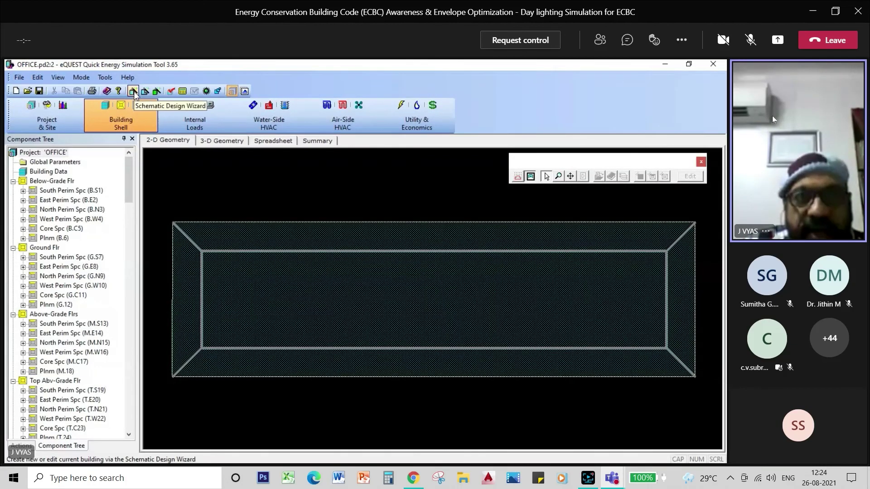
left_click(133, 91)
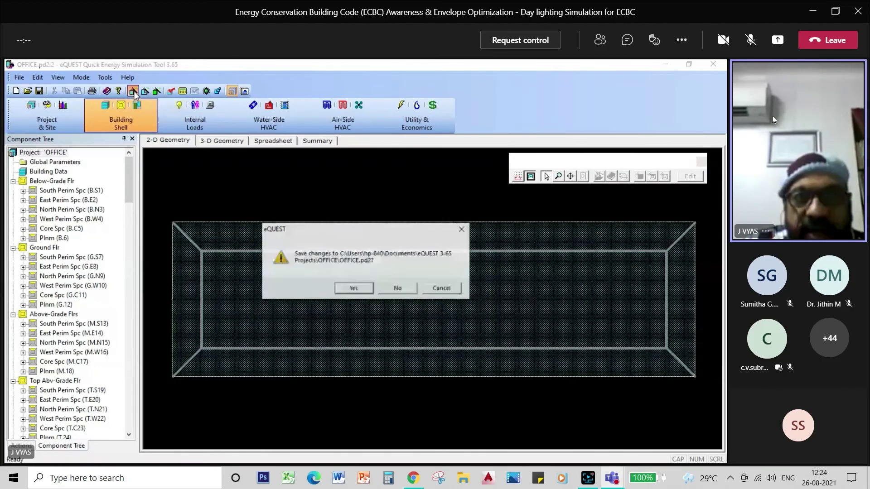
left_click(353, 289)
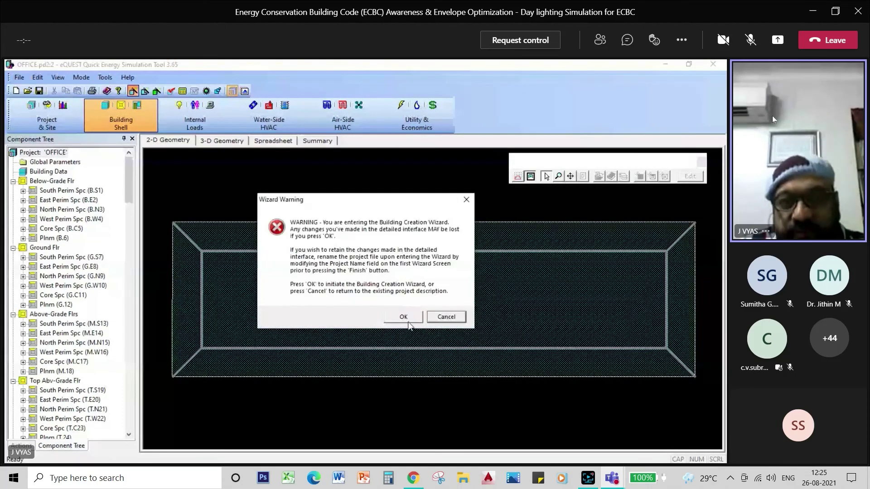
left_click(403, 318)
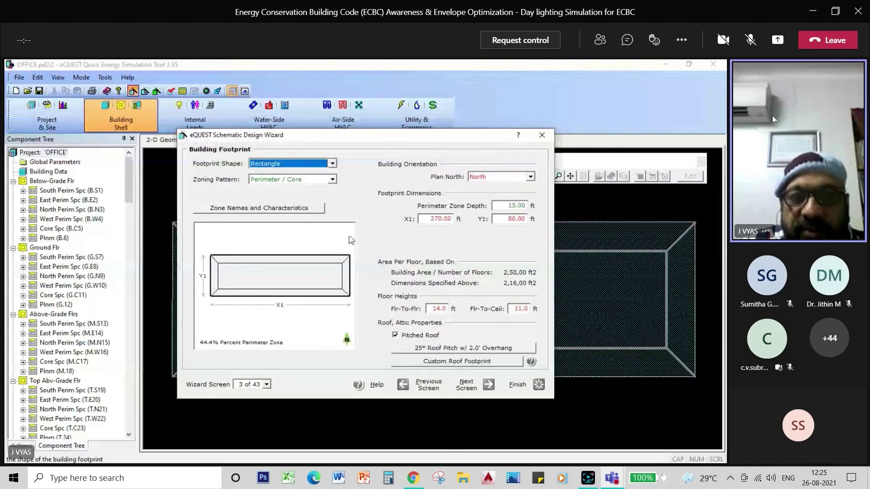
Give the roof 4 in. polyurethane (R-24) and the ground floor 4 in. polystyrene (R-16) insulation
left_click(469, 389)
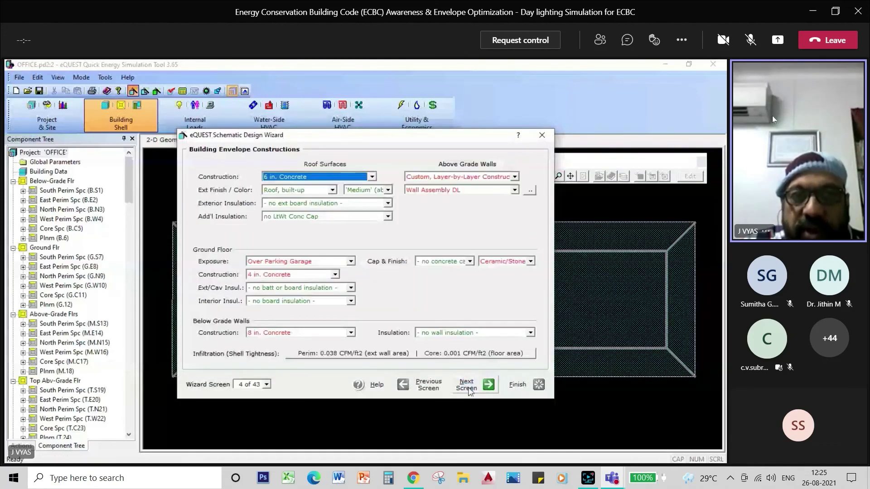
left_click(388, 203)
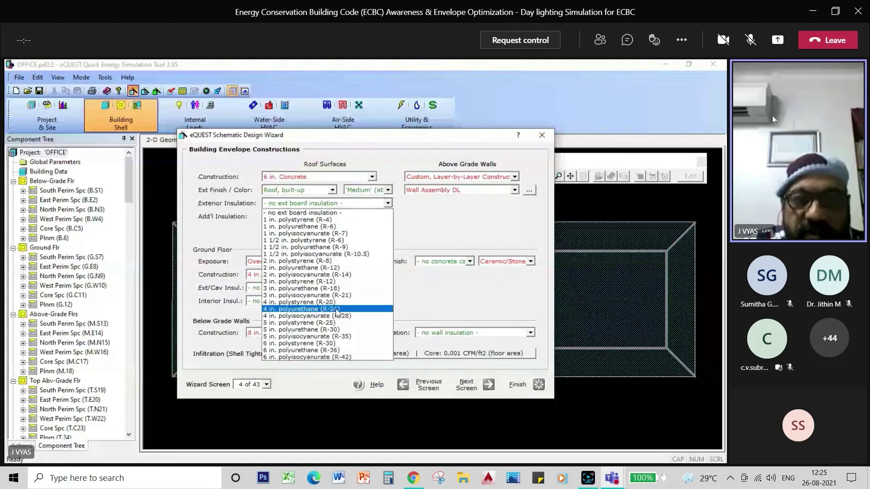
left_click(336, 309)
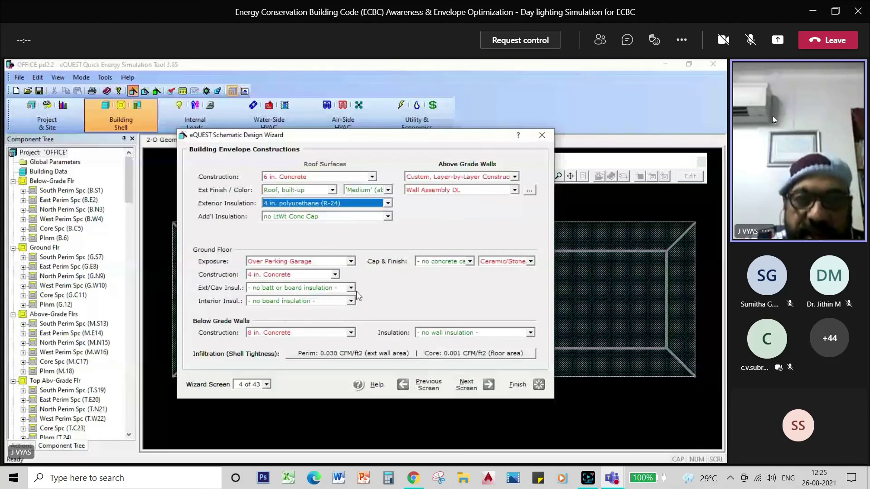
left_click(351, 287)
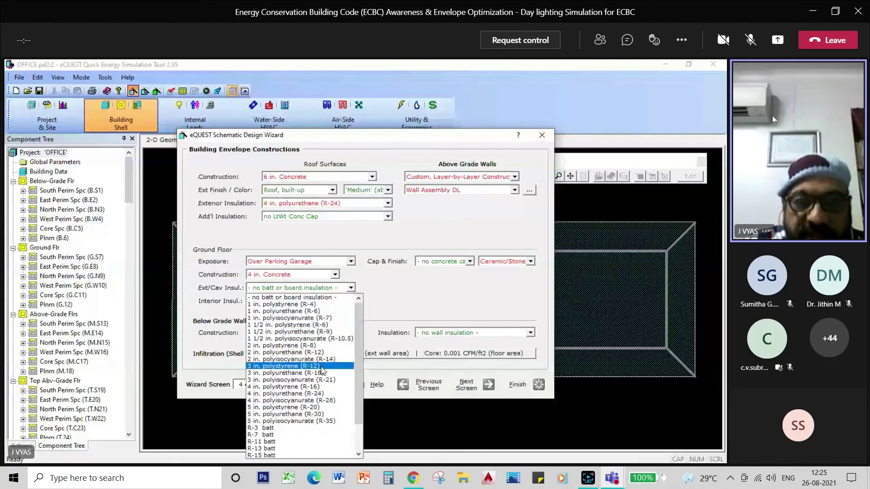
left_click(320, 387)
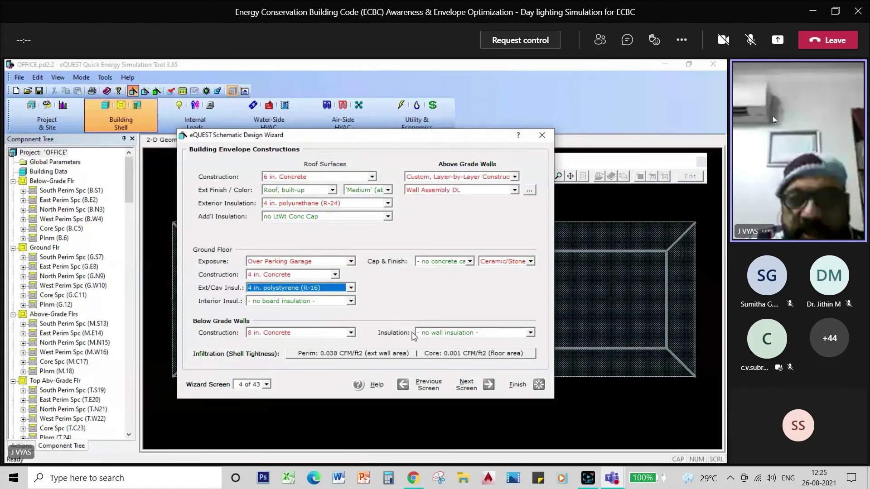
Keep Wall Assembly DL as the above-grade wall construction and bring up its layer definition
left_click(515, 190)
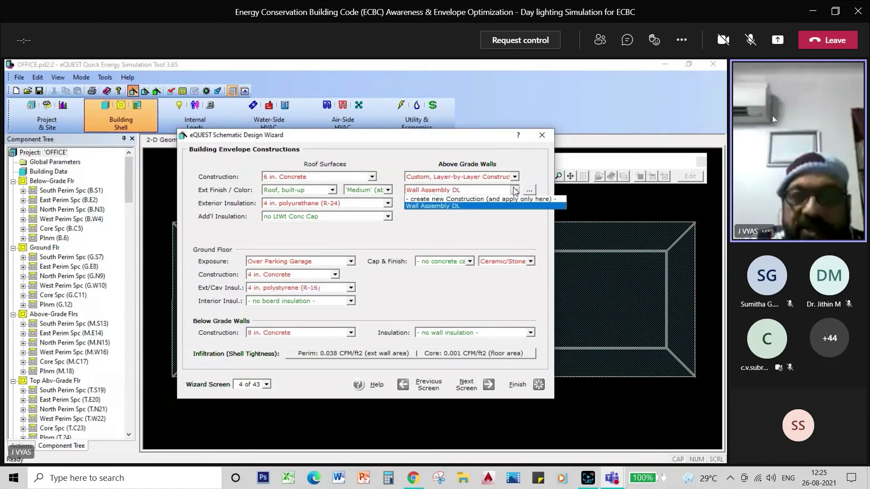
left_click(501, 214)
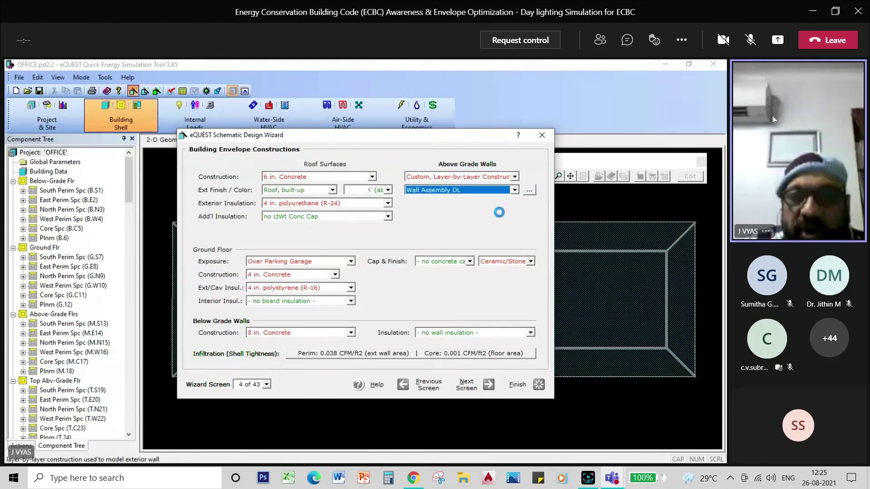
left_click(528, 190)
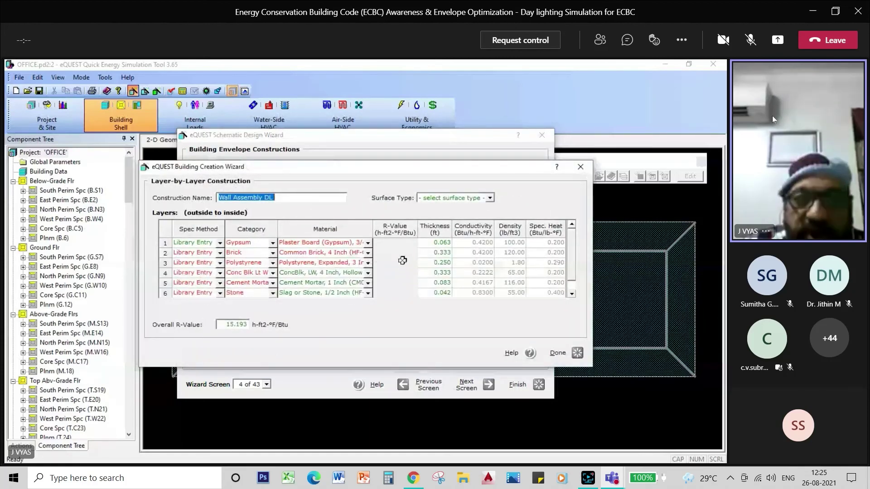
Change row 3 of Wall Assembly DL to Polystyrene, Expanded, 4 Inch and accept the layers
left_click(368, 263)
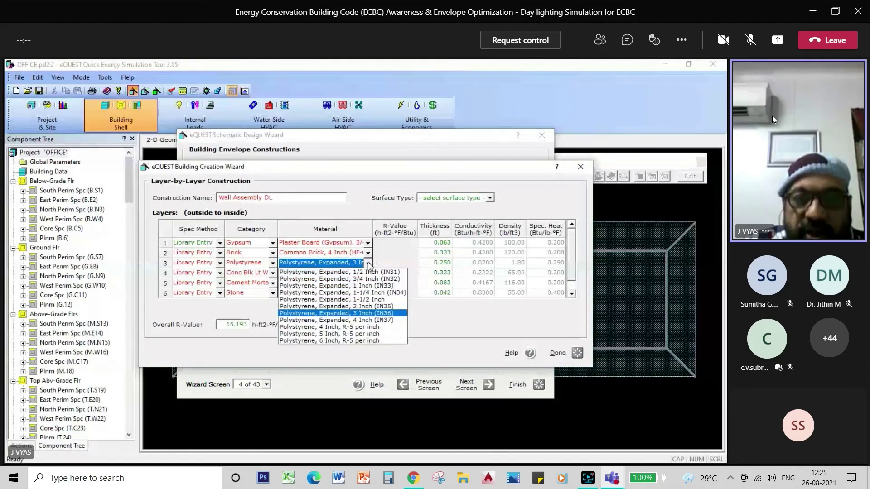
left_click(368, 320)
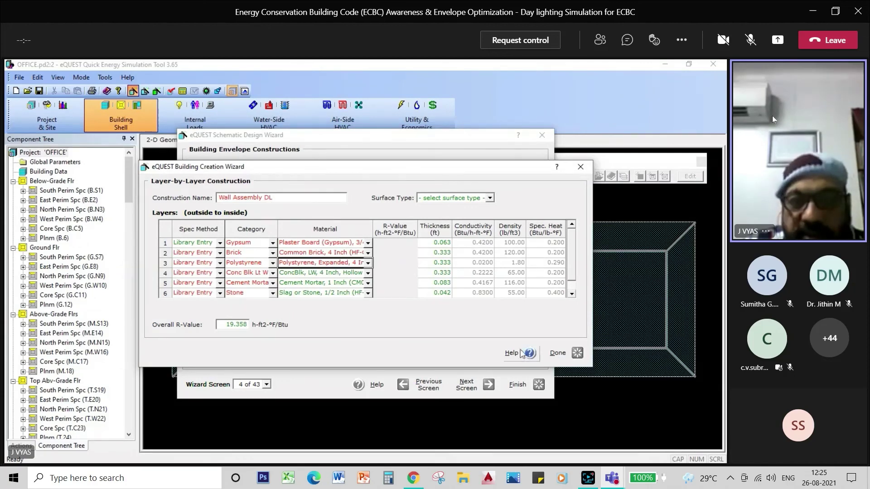
left_click(560, 354)
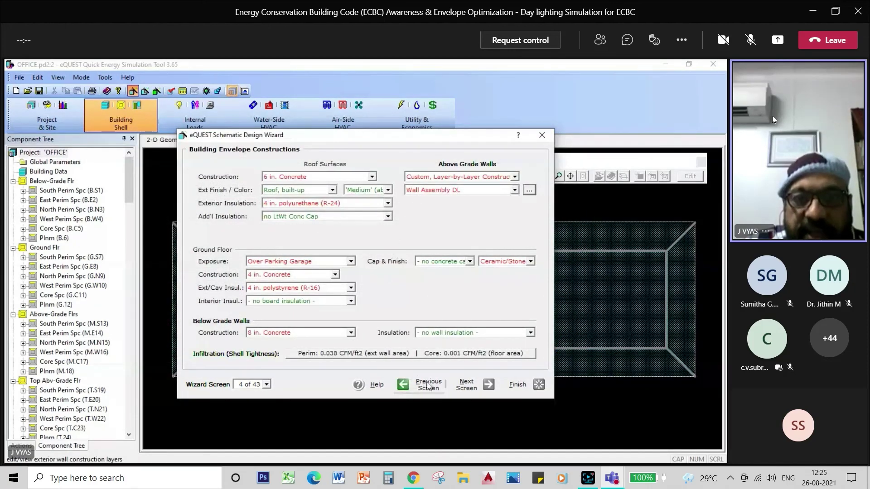
Set ground-floor interior insulation to 2 in. polyisocyanurate (R-14), then go to Building Interior Constructions
left_click(351, 301)
left_click(333, 372)
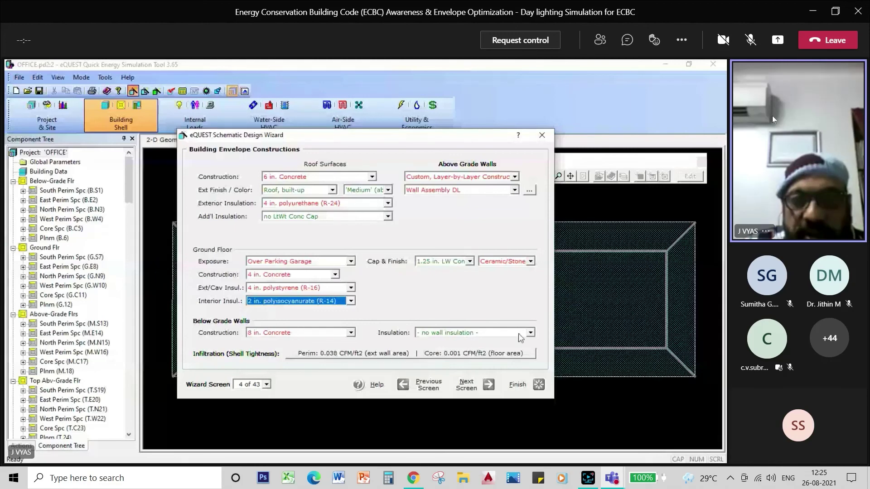
left_click(480, 380)
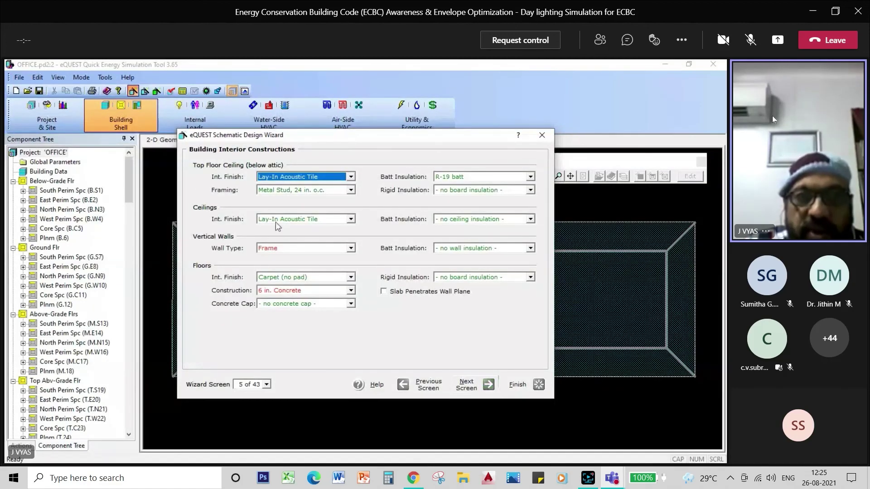
Use Wood, Standard Framing with R-21 ceiling batts and 1 in. polyisocyanurate (R-7) rigid insulation
left_click(350, 191)
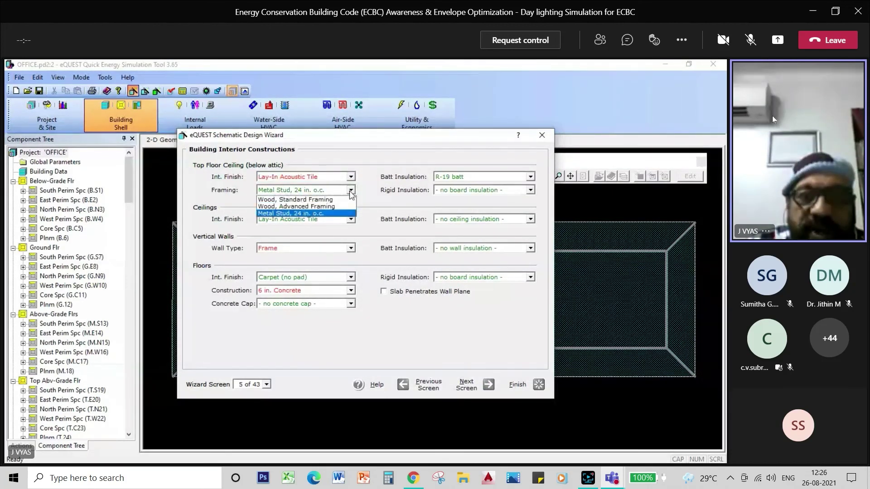
left_click(338, 200)
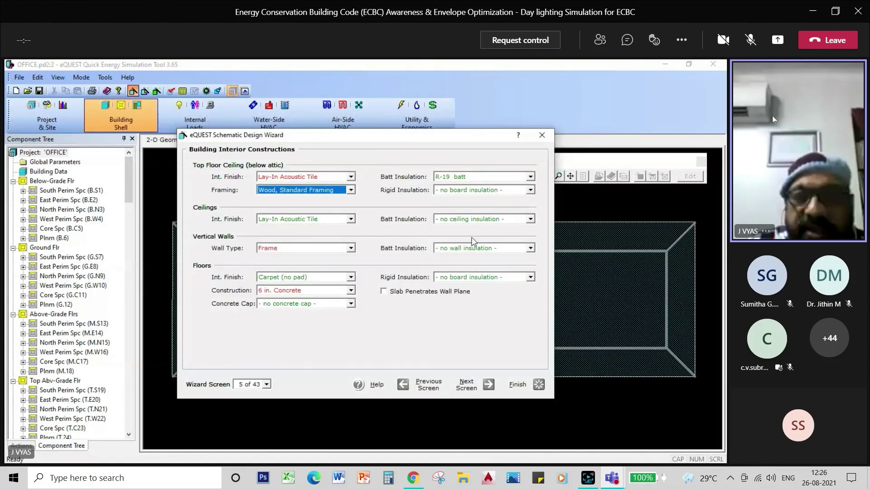
left_click(530, 219)
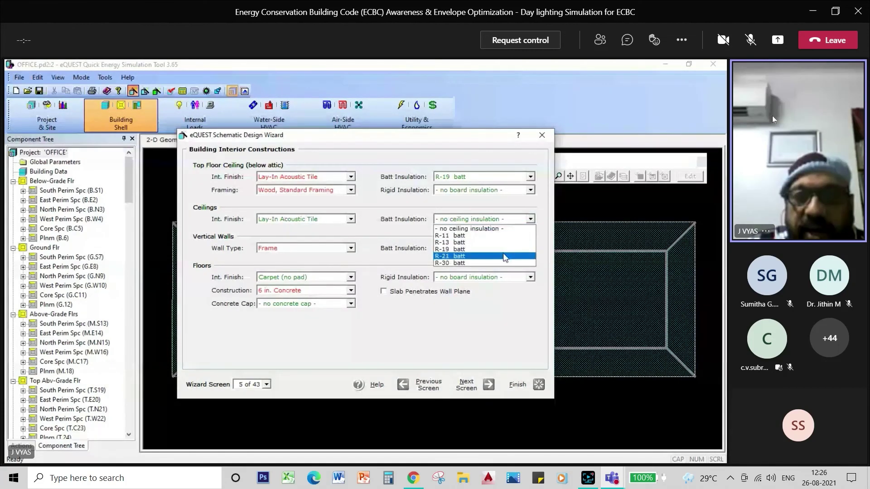
left_click(504, 257)
left_click(530, 190)
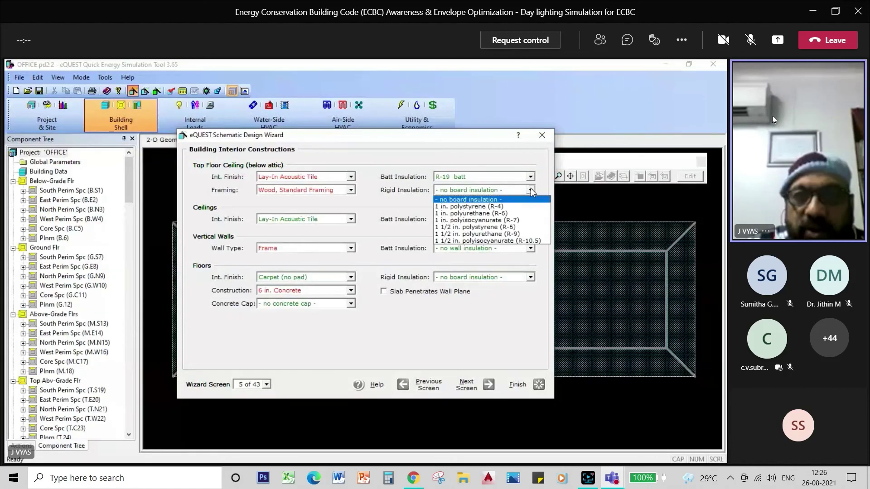
left_click(517, 220)
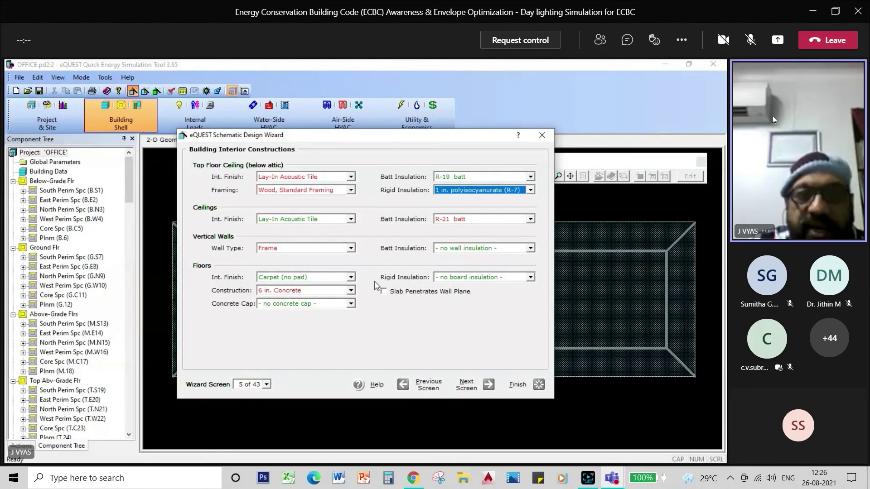
Give interior floors a rubber-padded carpet finish and 1 1/2 in. polystyrene (R-6) insulation
left_click(351, 277)
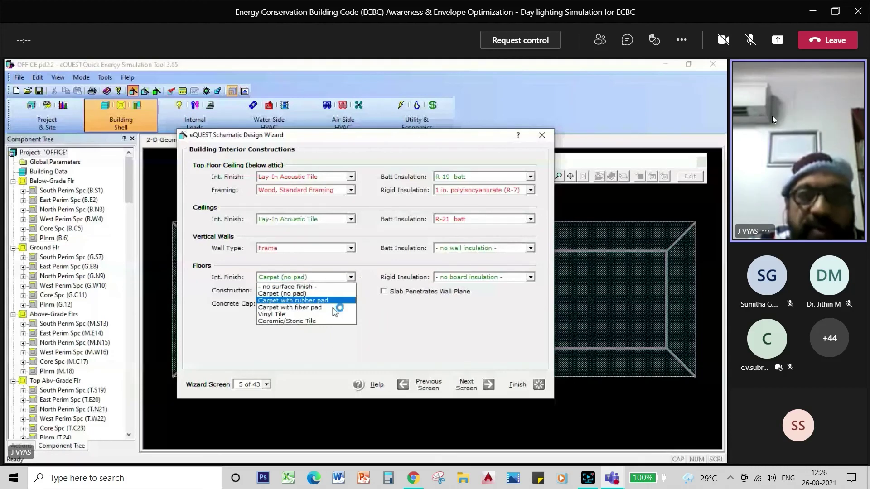
left_click(530, 277)
left_click(504, 316)
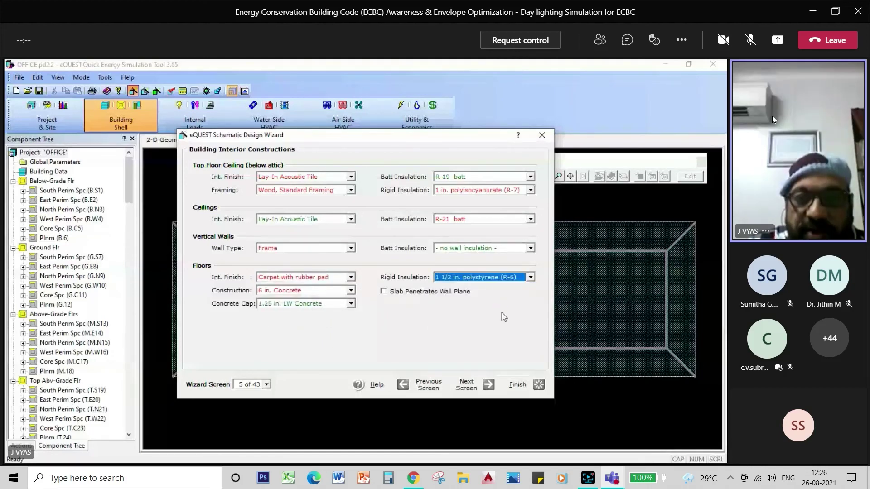
left_click(469, 391)
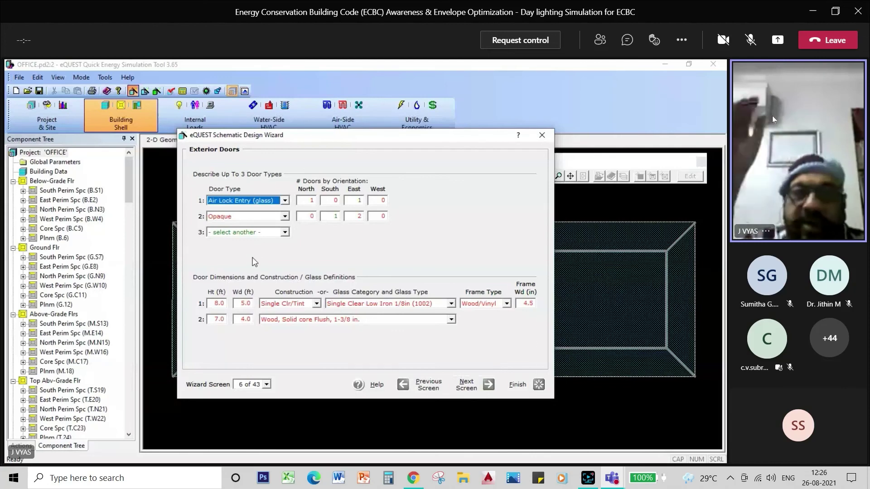
Give the air-lock glass doors Double Guardian SN-68 glazing
left_click(316, 304)
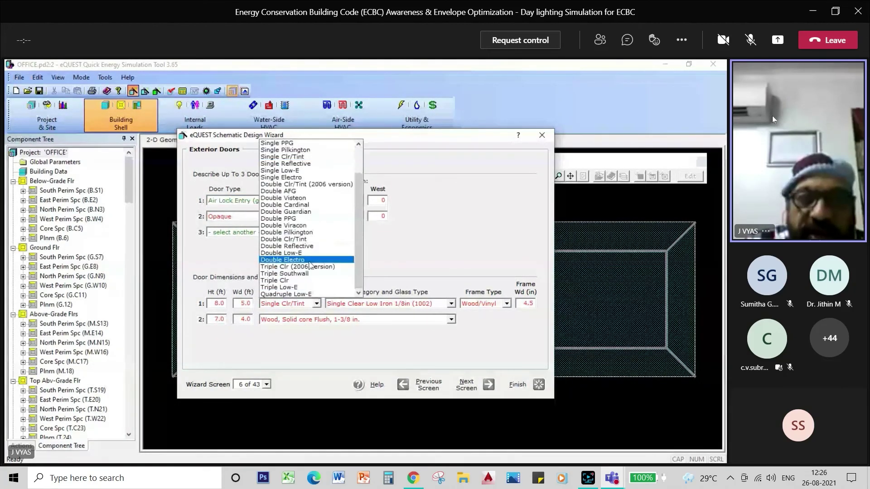
left_click(304, 212)
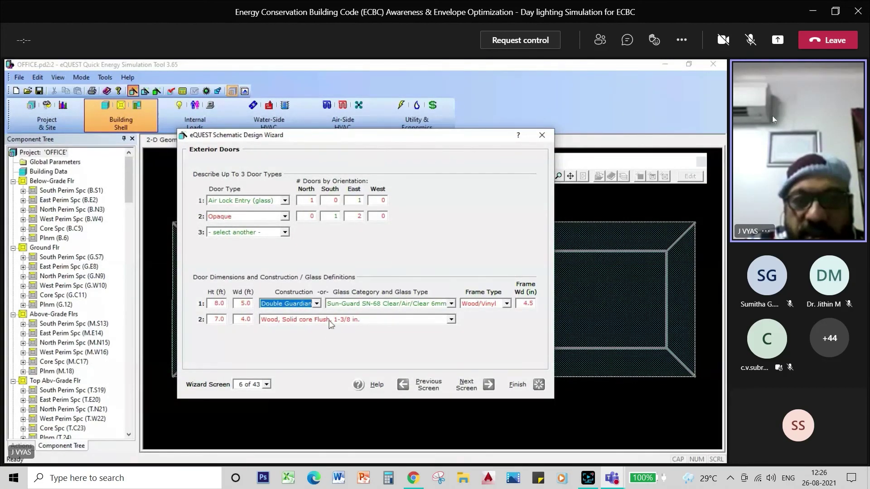
left_click(466, 386)
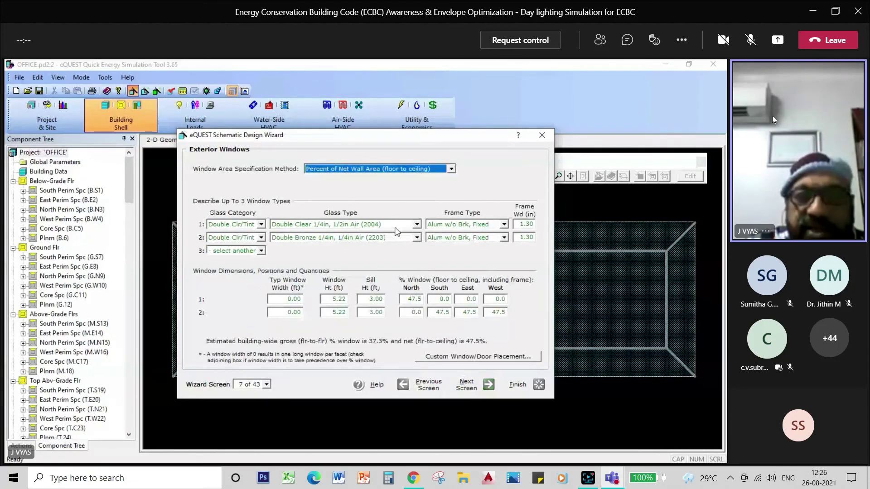
Set window type 1 glass to Double Green (2210) and both window types' category to Triple Low-E
left_click(417, 225)
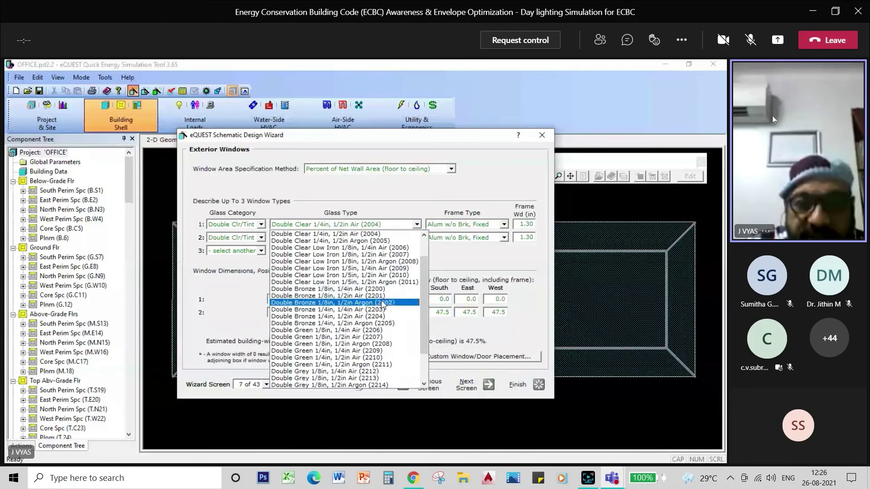
mouse_move(422, 288)
left_mouse_down()
mouse_move(425, 330)
mouse_move(427, 297)
left_mouse_up()
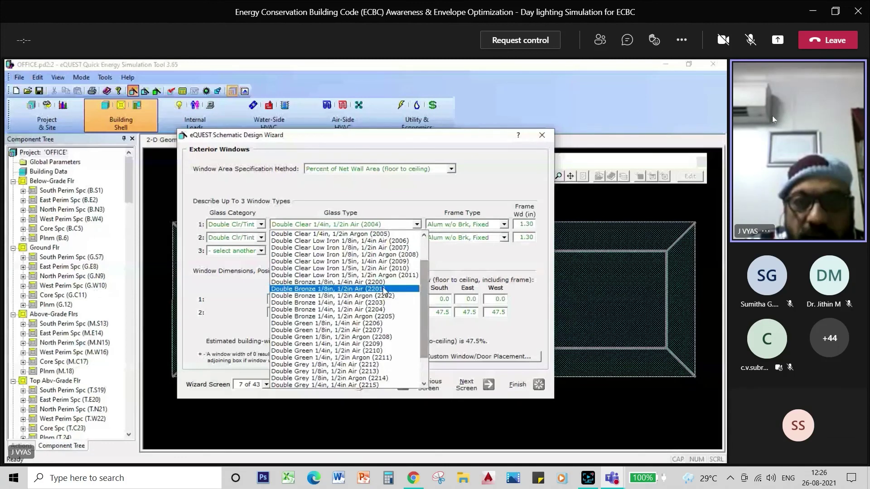
left_click(375, 351)
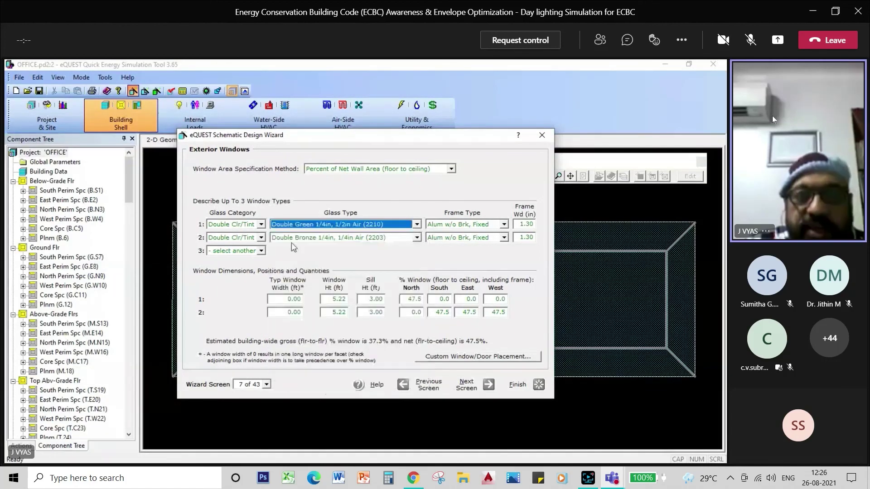
left_click(261, 225)
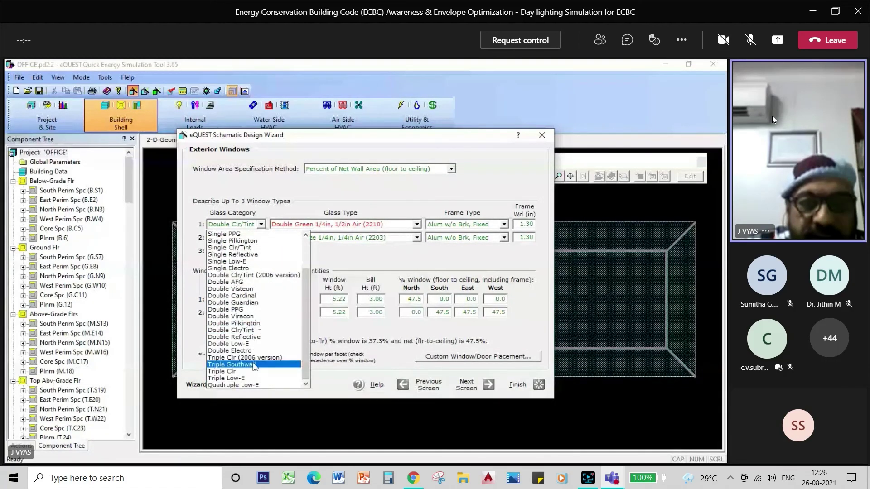
left_click(254, 379)
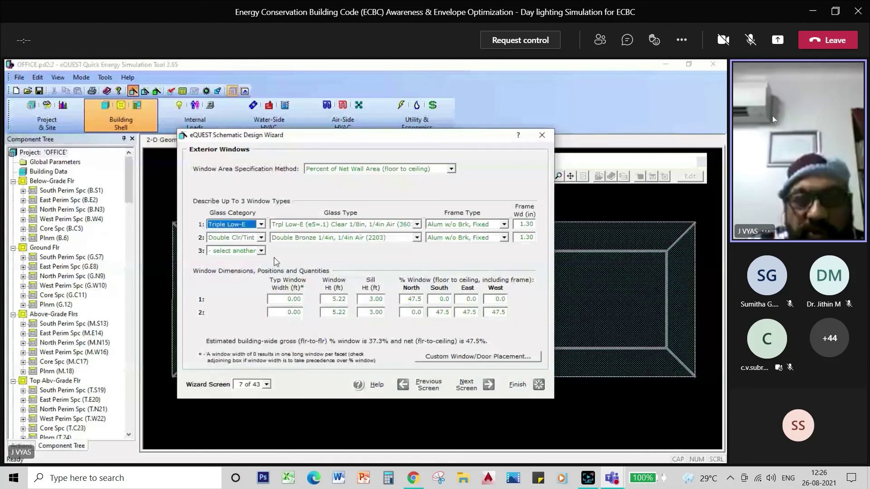
left_click(261, 238)
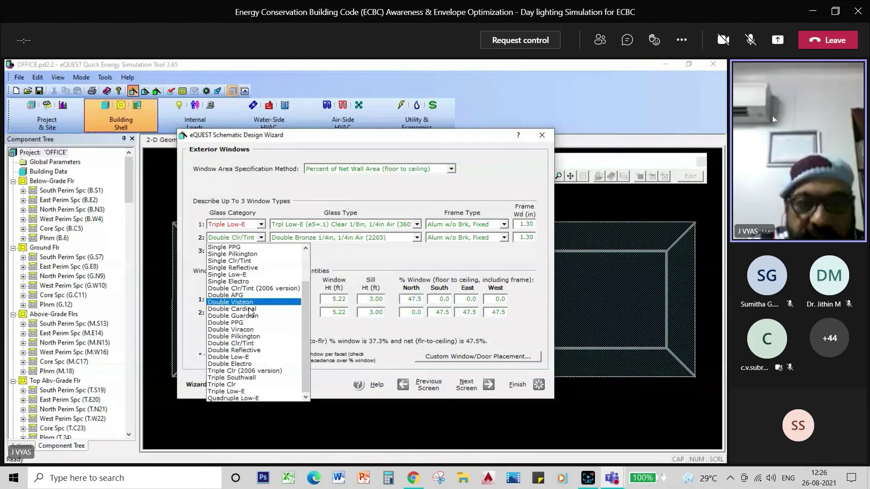
left_click(250, 391)
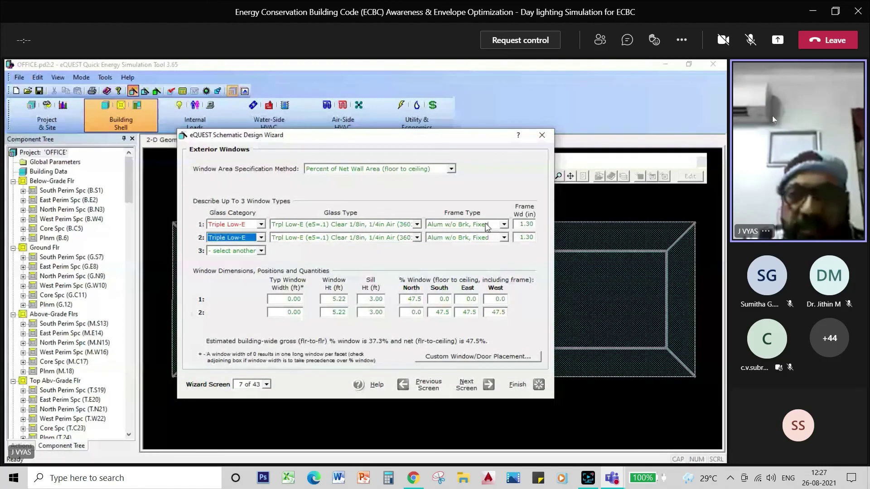
Give both window types Wood/Vinyl, Oper, Mtl Spacer frames, accepting the window percentage warning
left_click(504, 224)
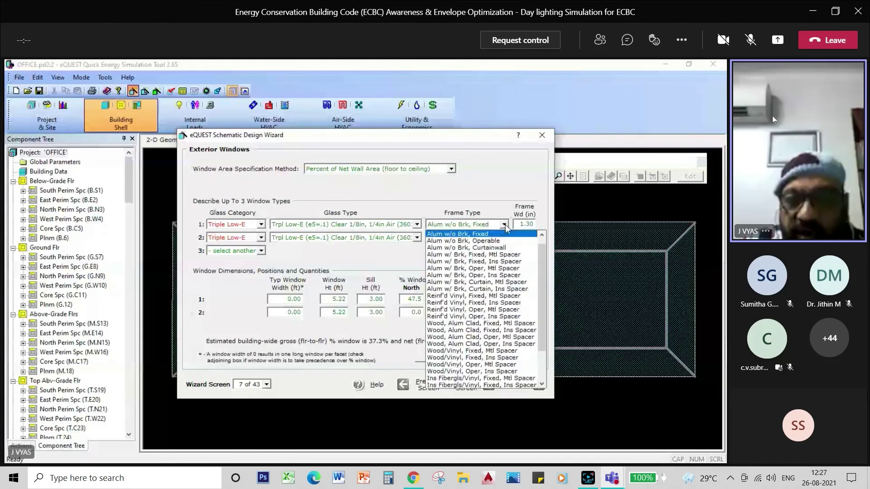
left_click(496, 365)
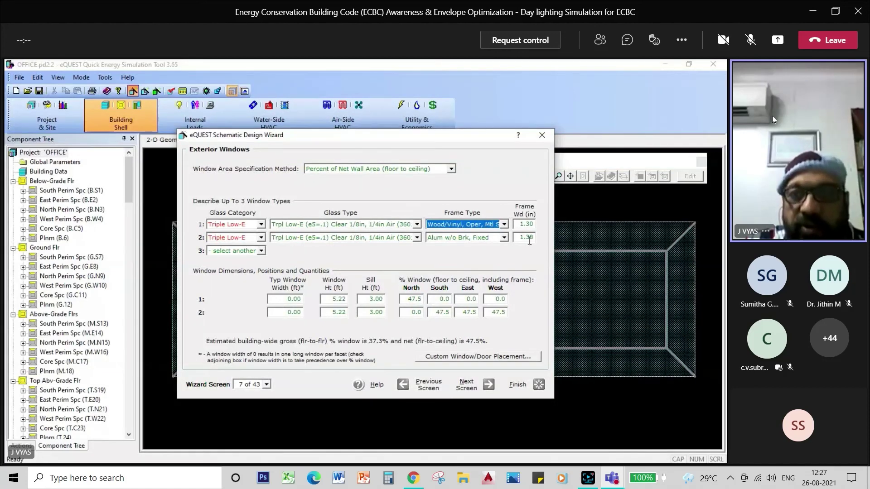
left_click(503, 238)
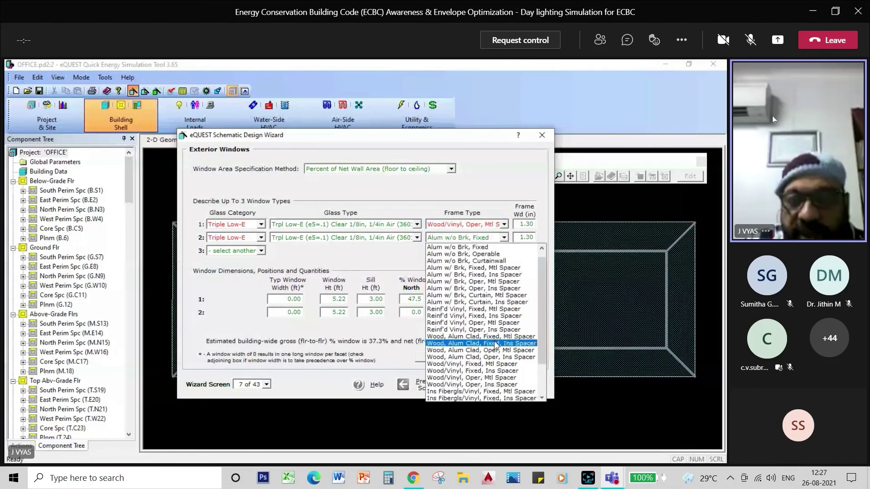
left_click(496, 378)
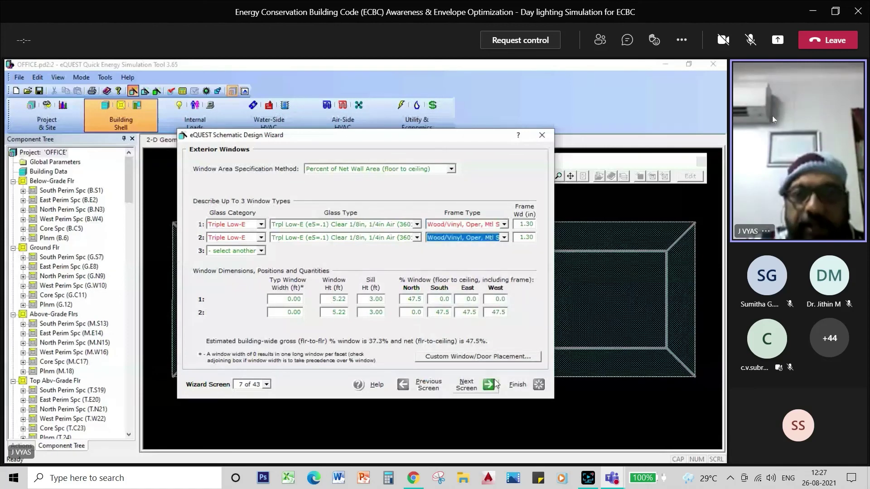
left_click(467, 385)
left_click(426, 326)
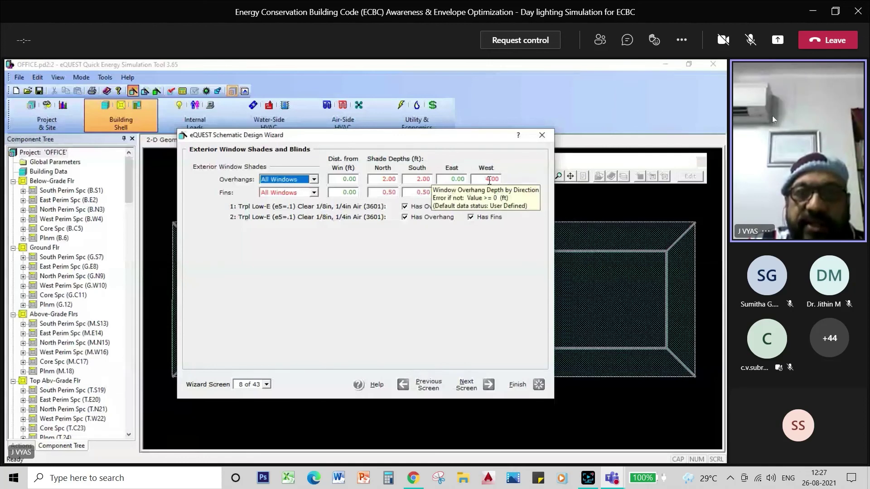
Set the overhang depths to 2 ft on the west and 5 ft on the south
left_click_drag(489, 180, 485, 180)
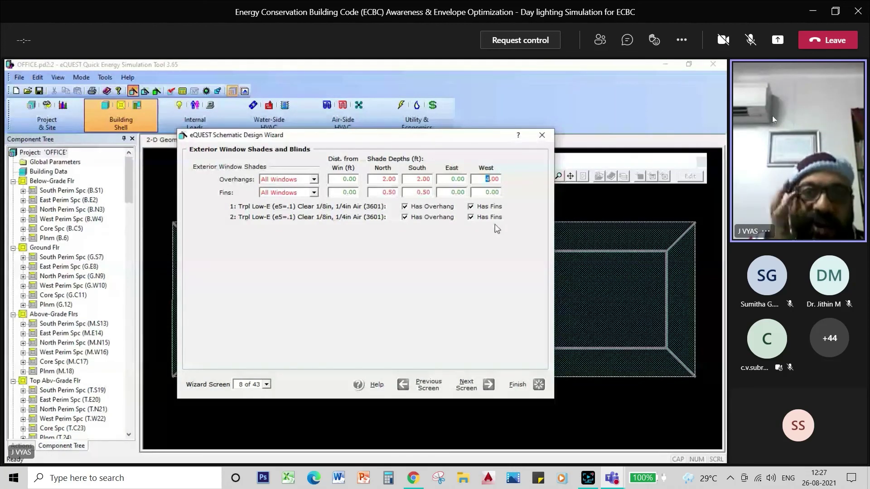
type("2")
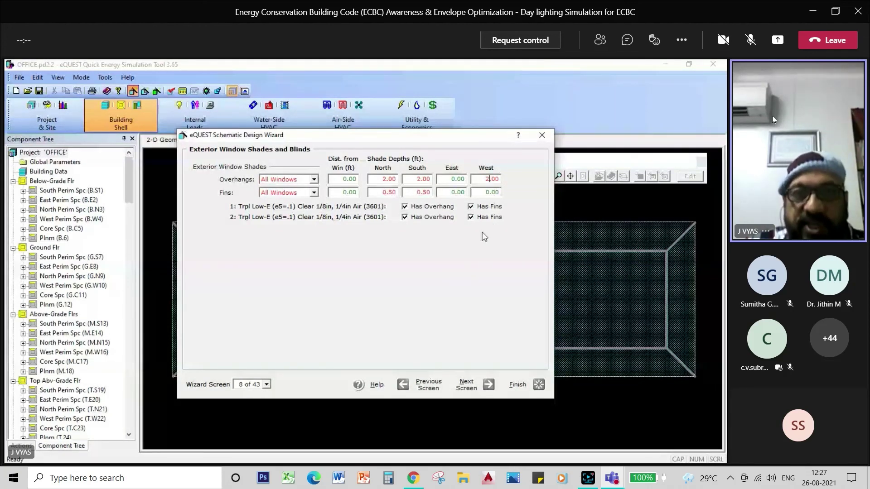
double_click(421, 180)
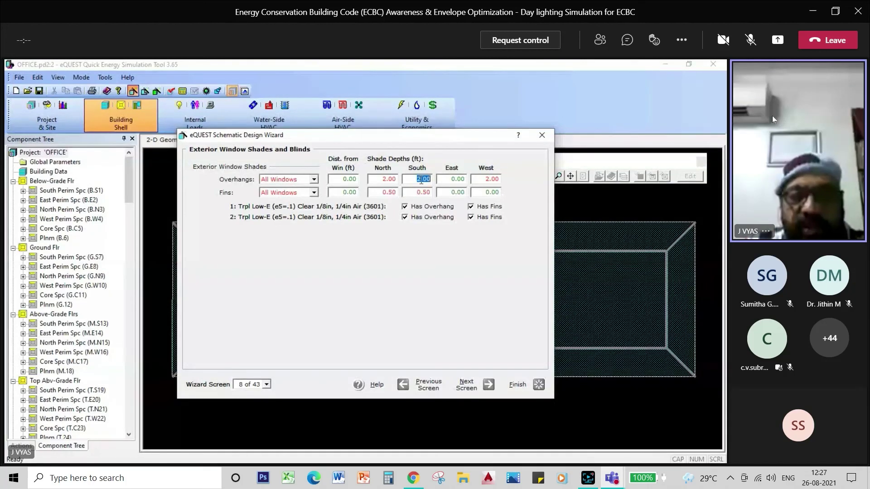
type("5")
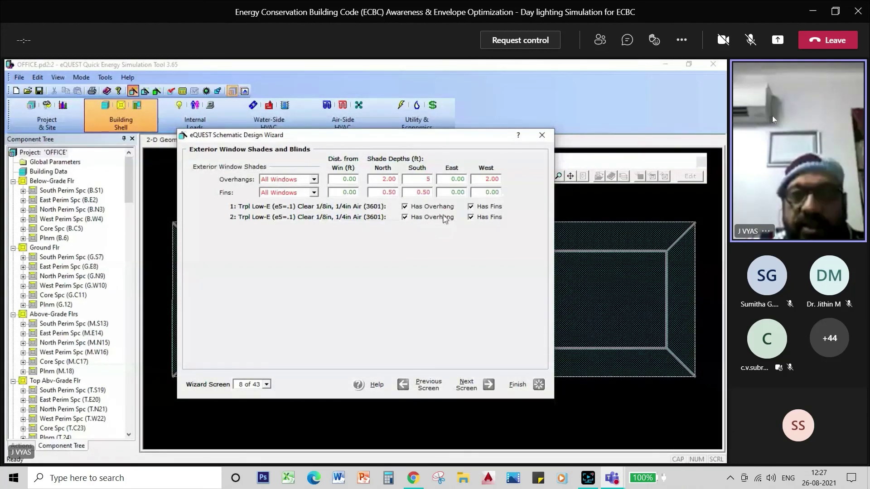
left_click(462, 385)
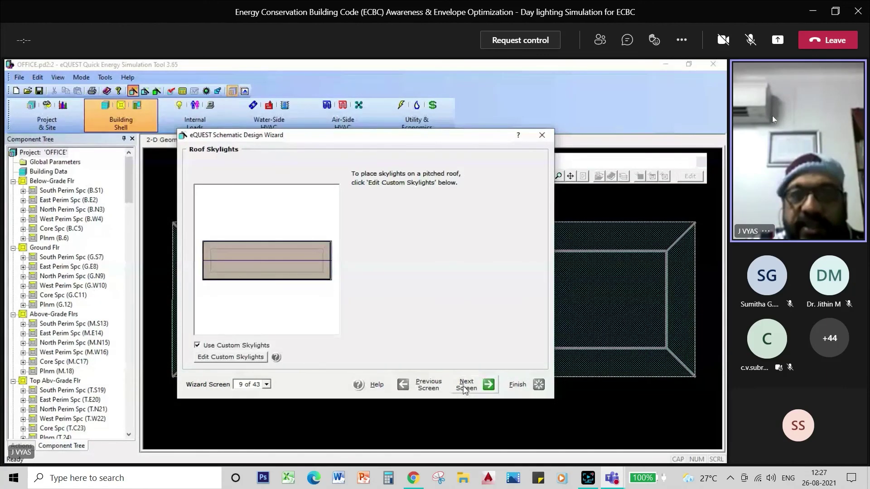
Skip past Roof Skylights, Activity Areas and Occupied Loads, then finish the wizard
left_click(465, 386)
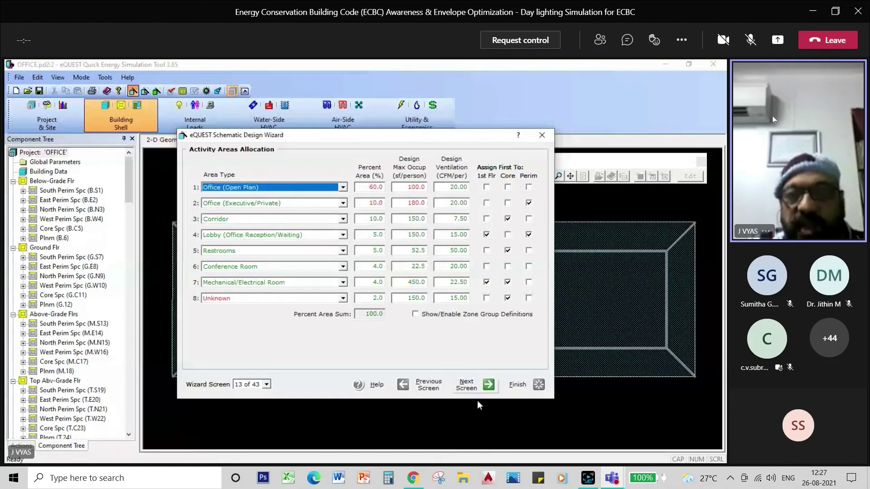
left_click(471, 389)
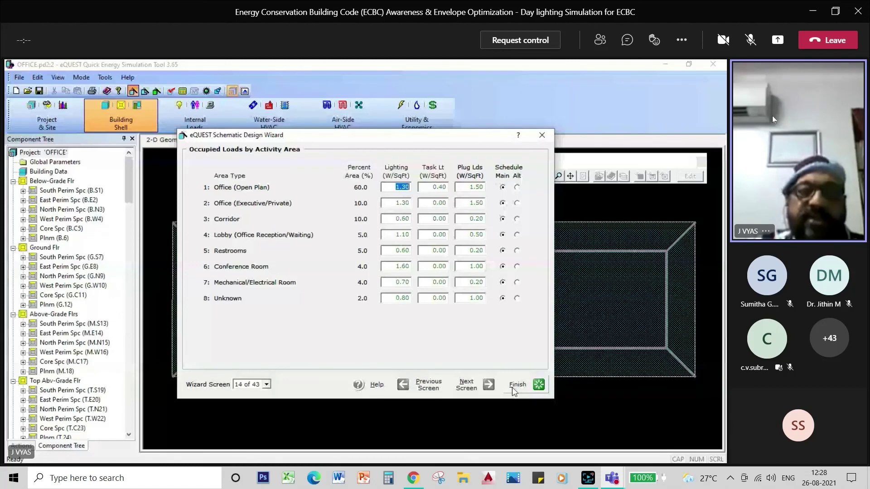
left_click(513, 389)
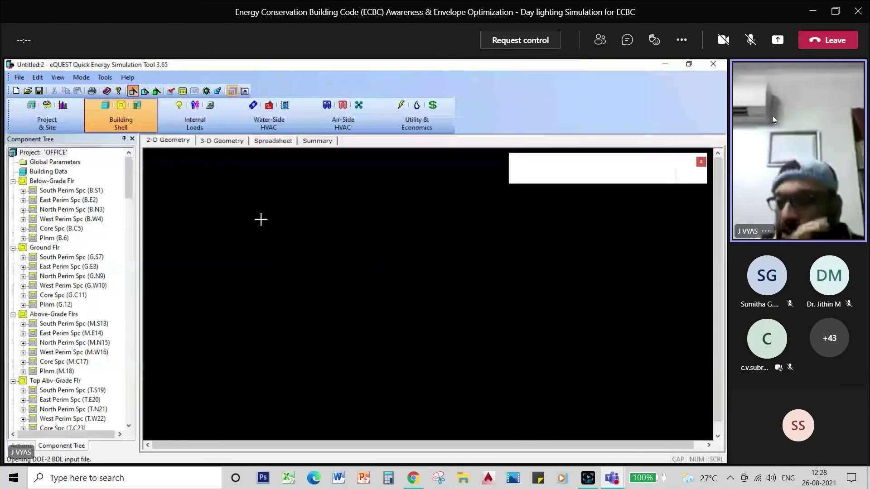
Run the simulation, scroll through the monthly summary report, and return to the 2-D geometry view
left_click(182, 91)
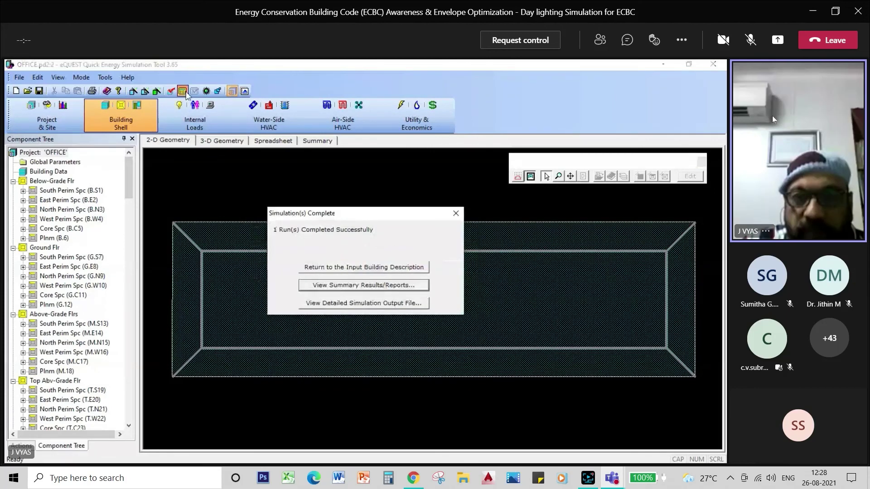
left_click(361, 284)
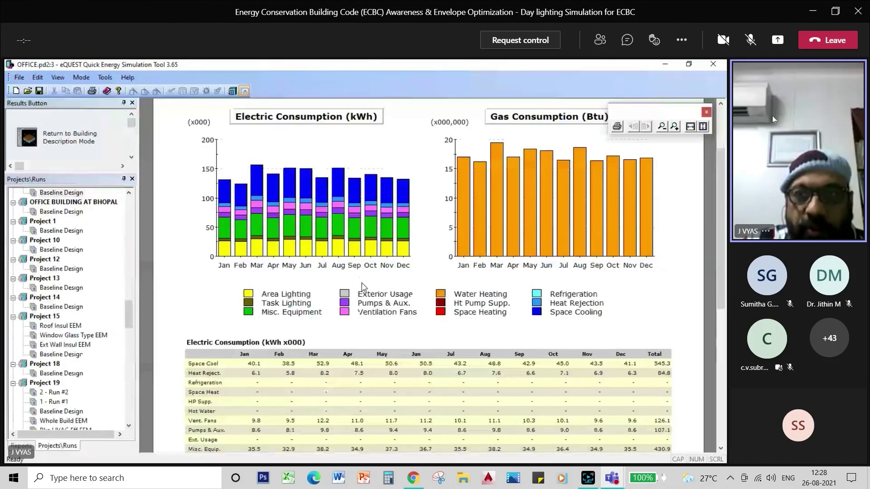
left_click_drag(719, 219, 720, 252)
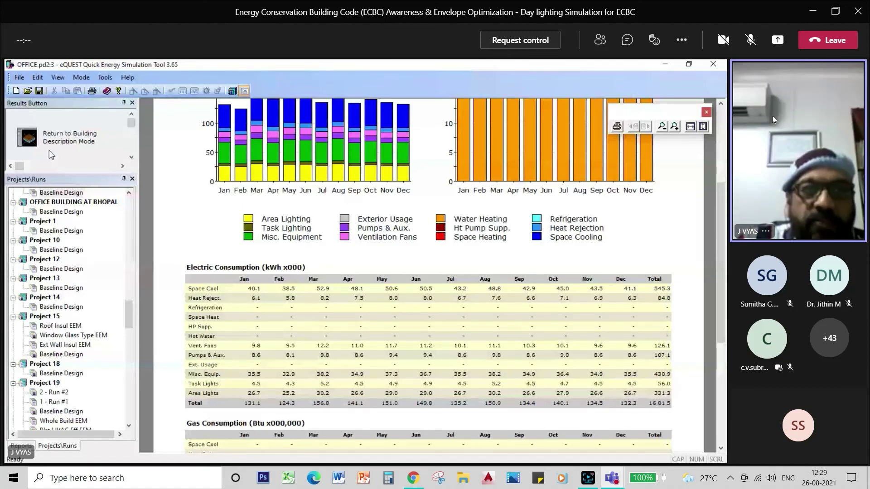
left_click(63, 141)
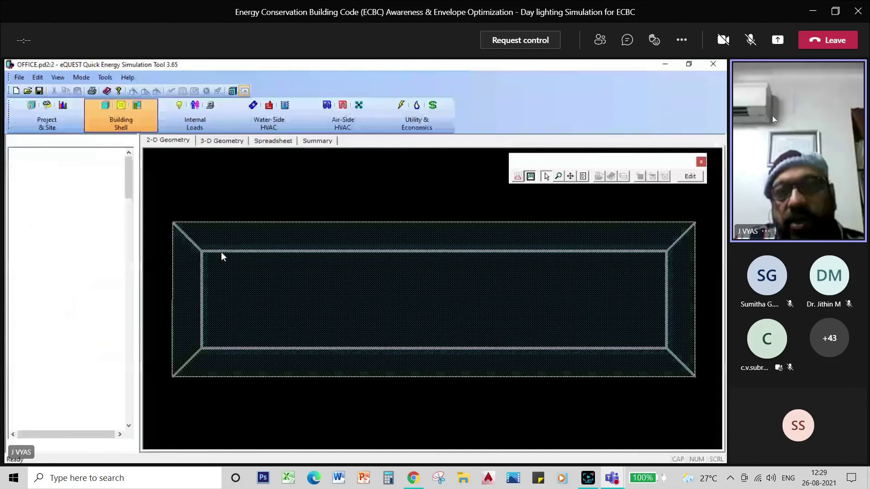